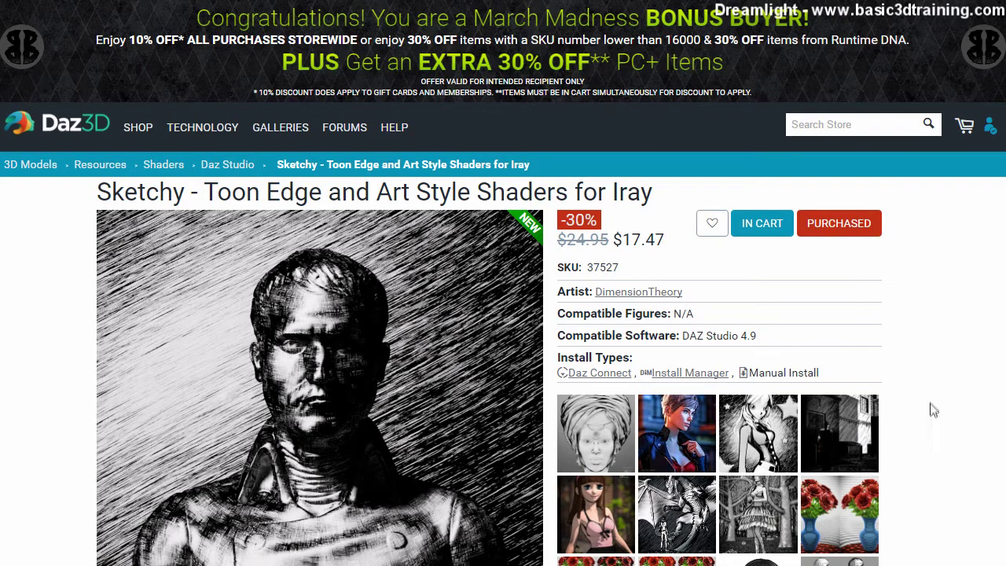
Page through the Sketchy product's gallery images at full size
scroll(932, 418, down, 1)
scroll(936, 420, down, 1)
click(612, 307)
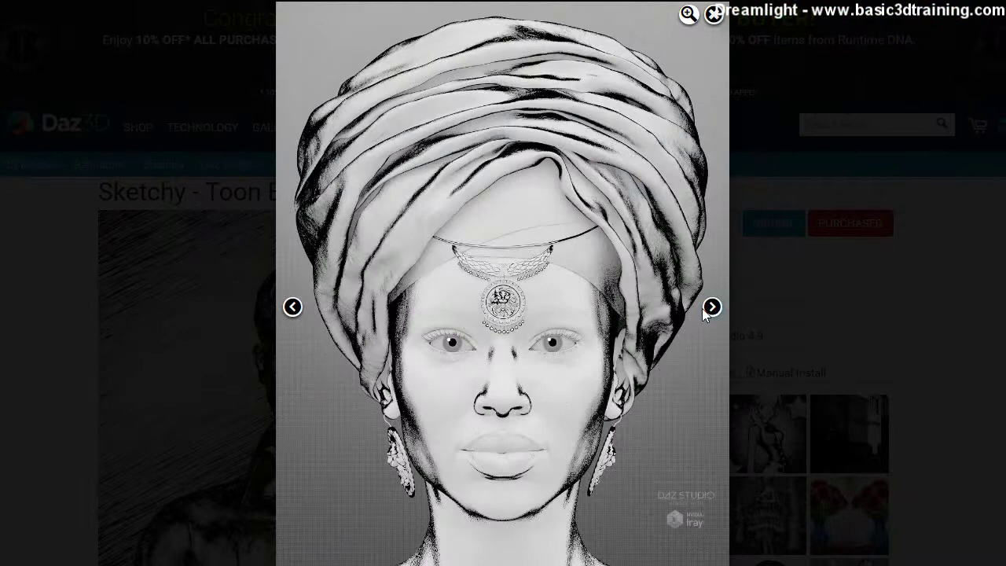
click(714, 305)
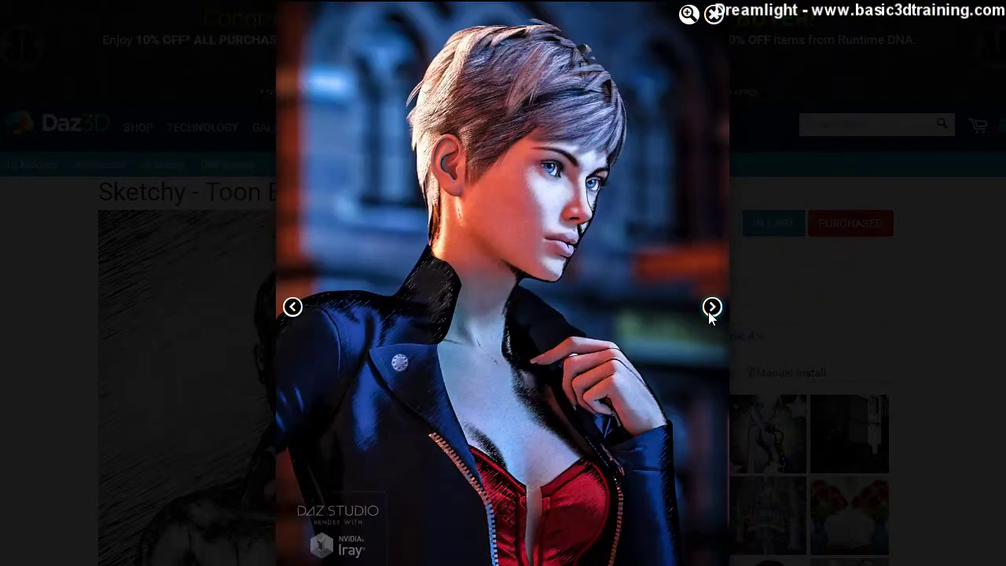
click(712, 308)
click(712, 310)
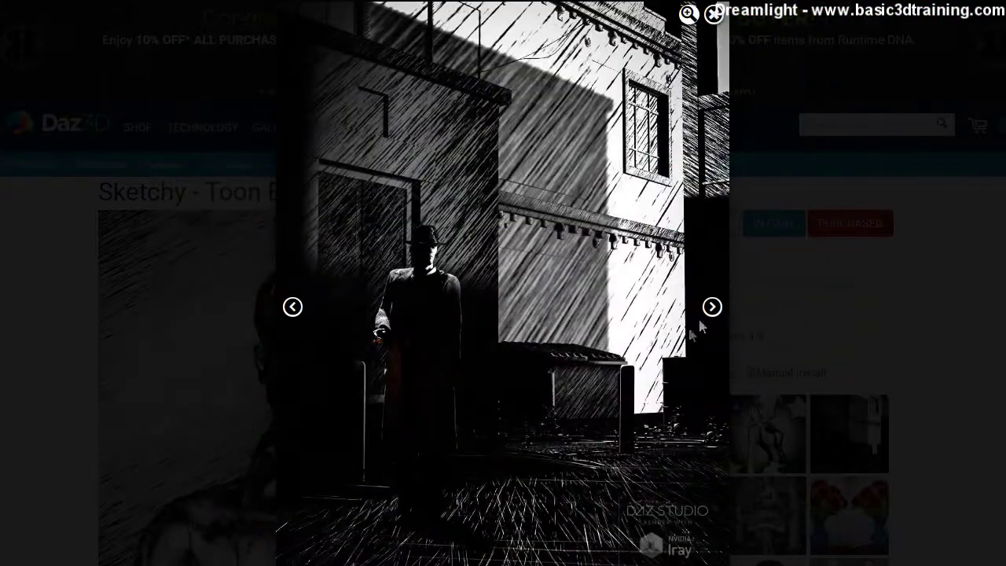
click(712, 306)
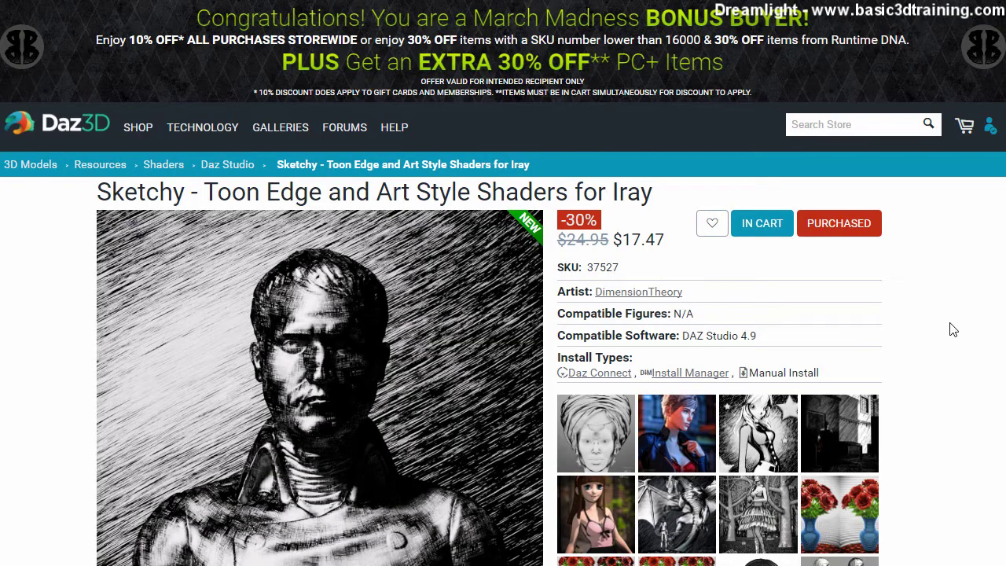
Read the Details section, briefly highlighting the text about 330 presets and modifiers
scroll(953, 332, down, 4)
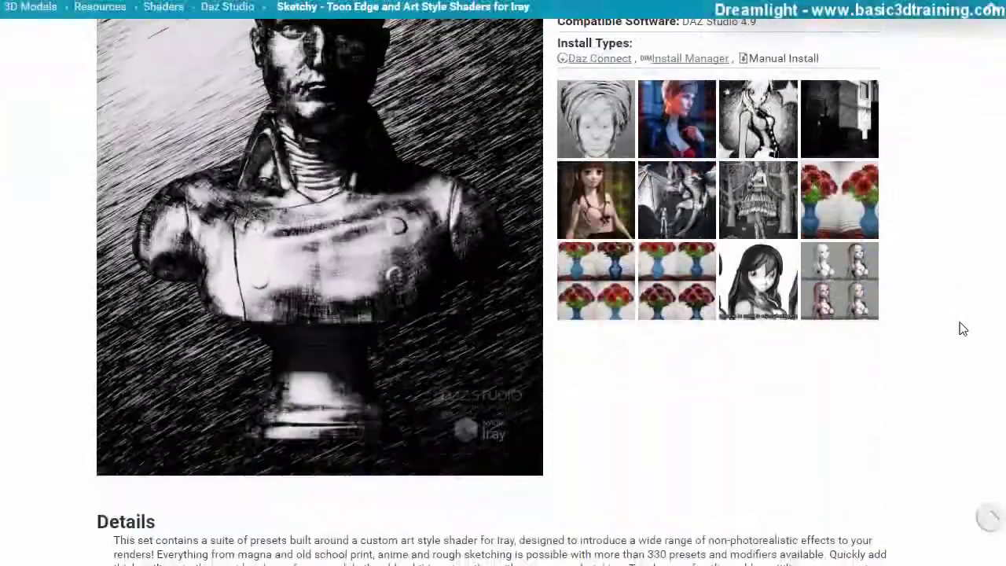
scroll(962, 329, up, 2)
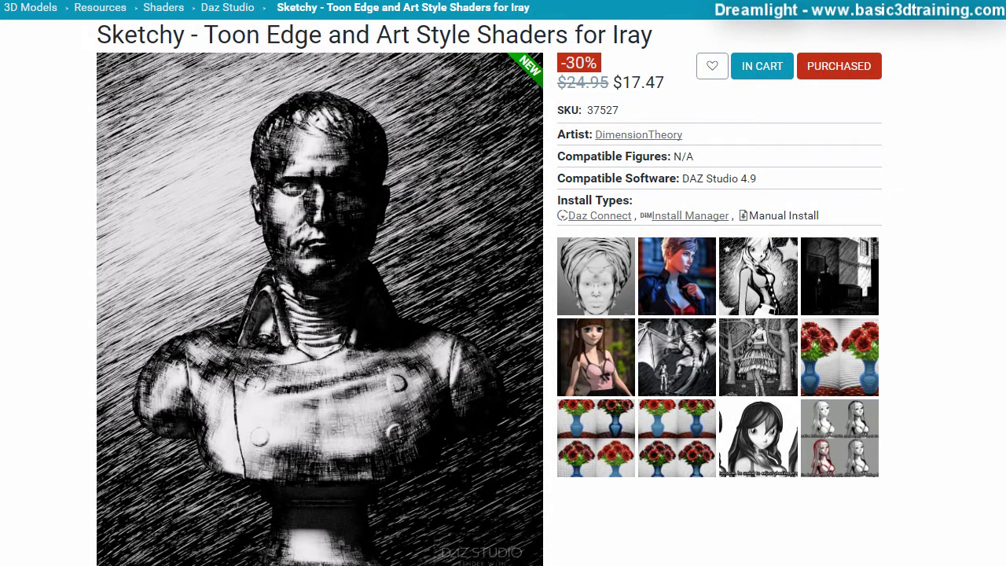
scroll(930, 461, down, 3)
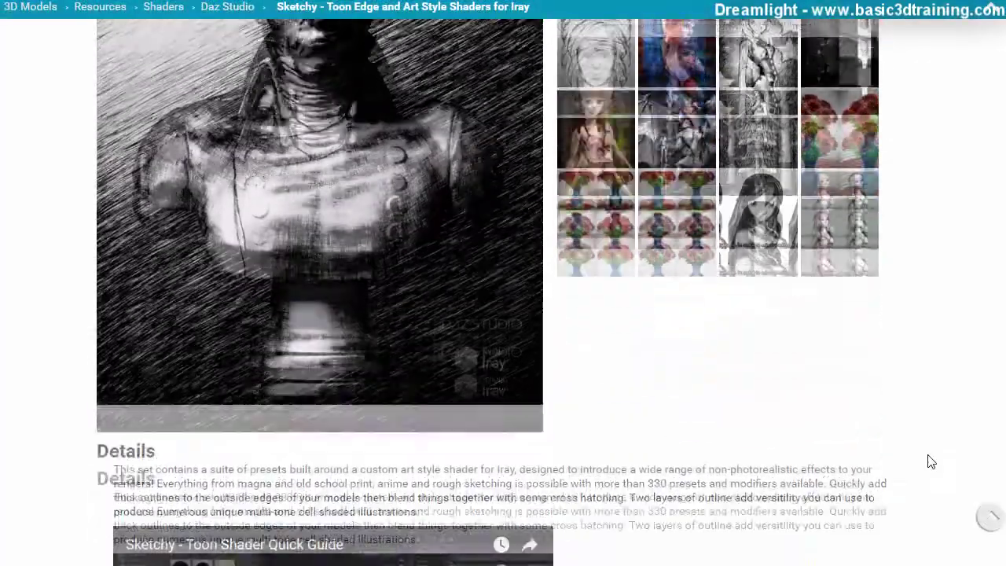
scroll(930, 462, up, 3)
scroll(930, 462, up, 2)
scroll(946, 442, down, 6)
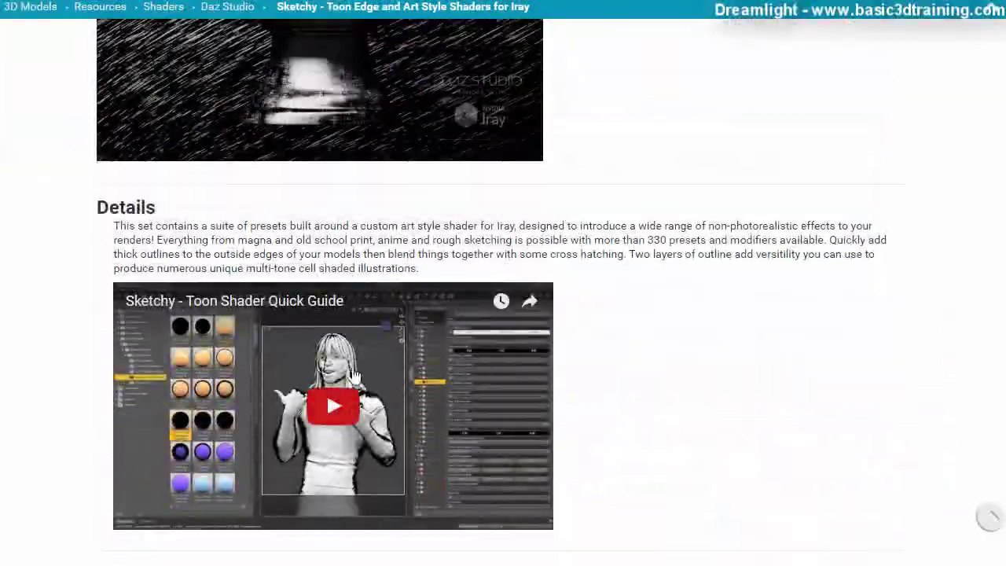
scroll(346, 375, down, 1)
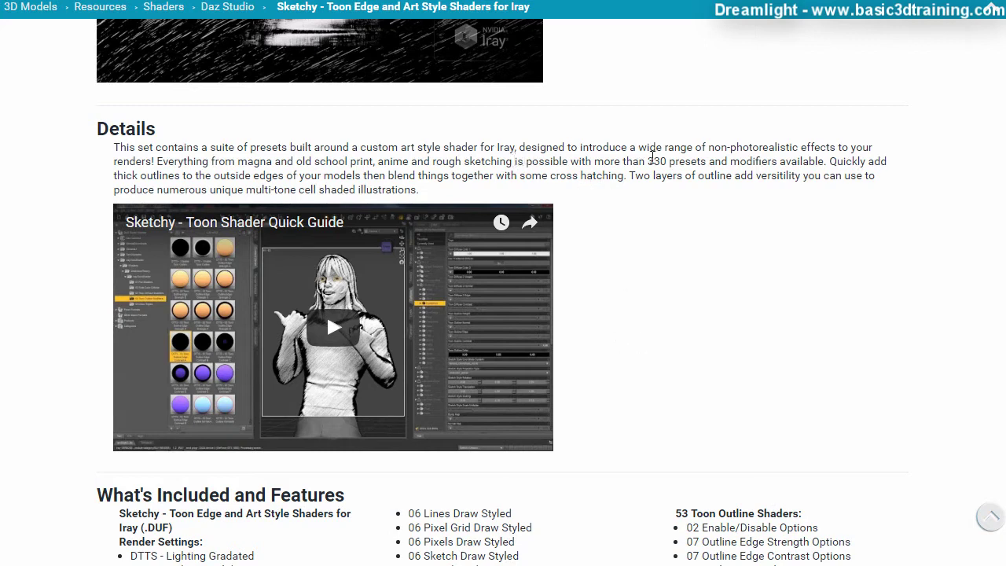
drag(650, 161, 818, 162)
click(712, 252)
scroll(861, 349, up, 3)
scroll(873, 259, up, 2)
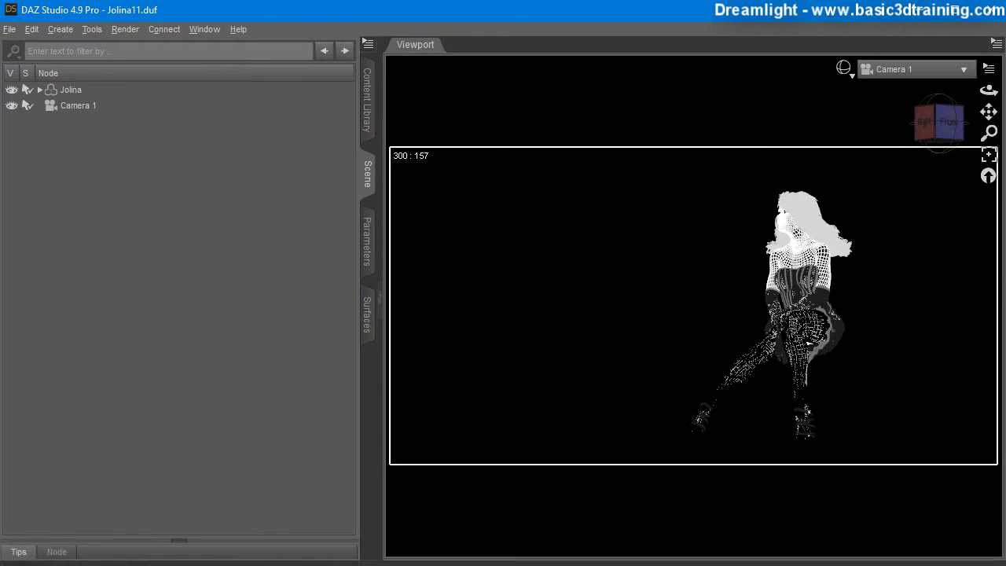
Widen the window and browse the Content Library to DimensionTheory > IrayToonShader
drag(2, 369, 0, 362)
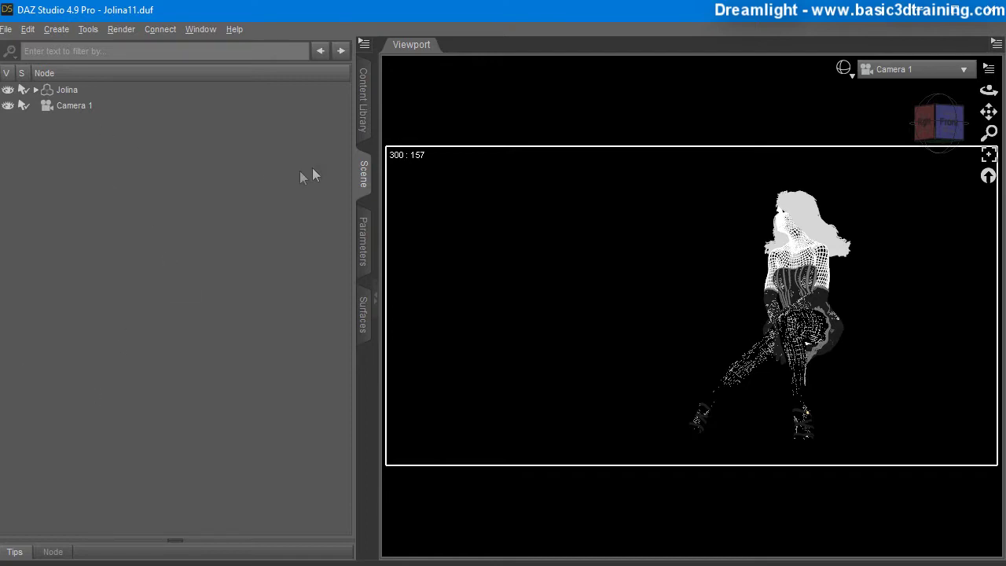
click(364, 98)
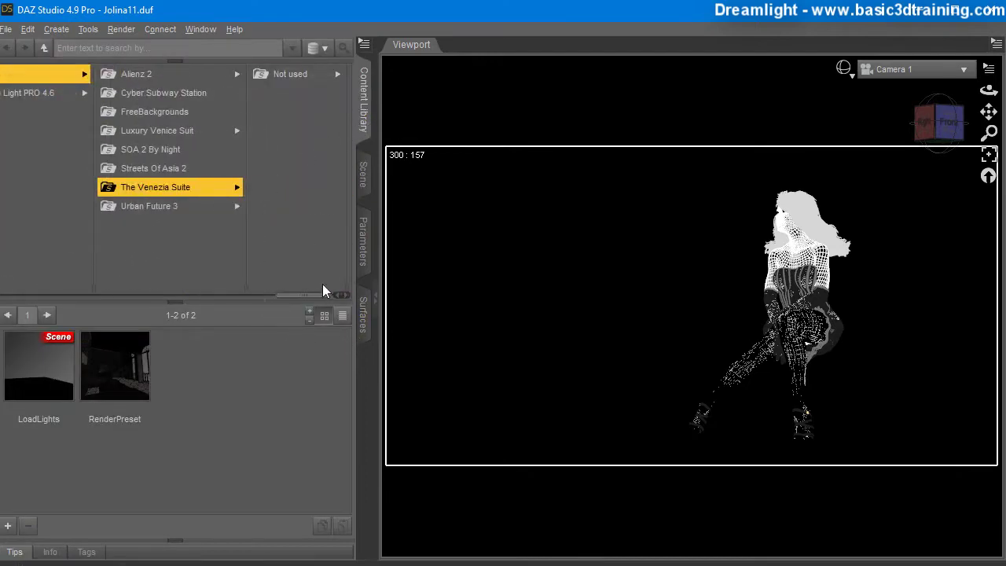
drag(319, 295, 228, 296)
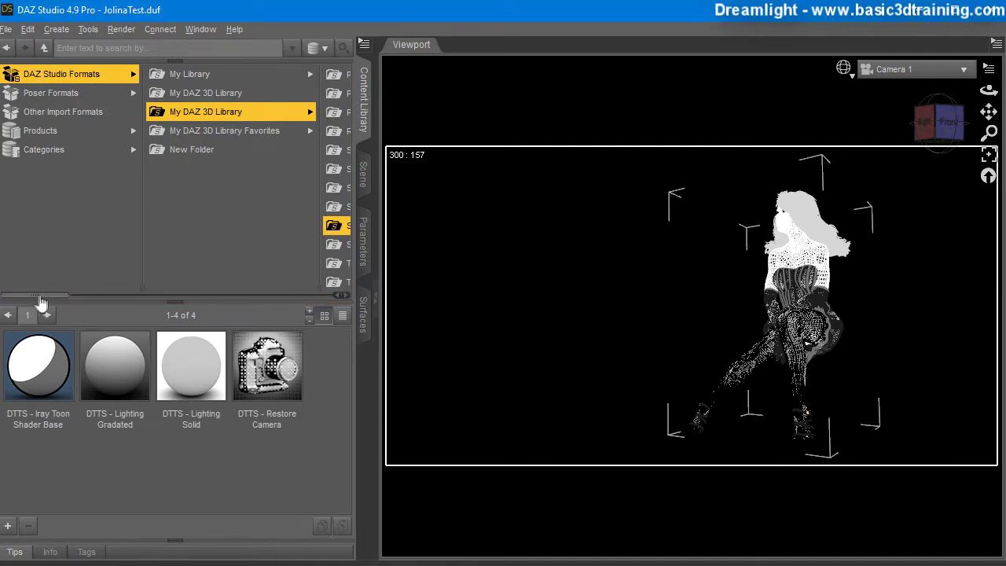
drag(37, 297, 259, 320)
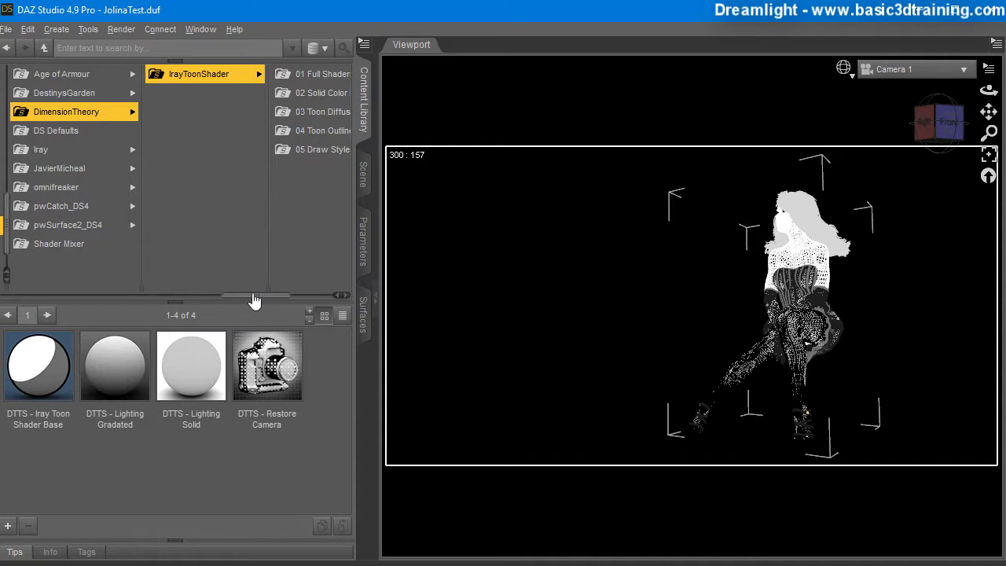
drag(254, 301, 276, 301)
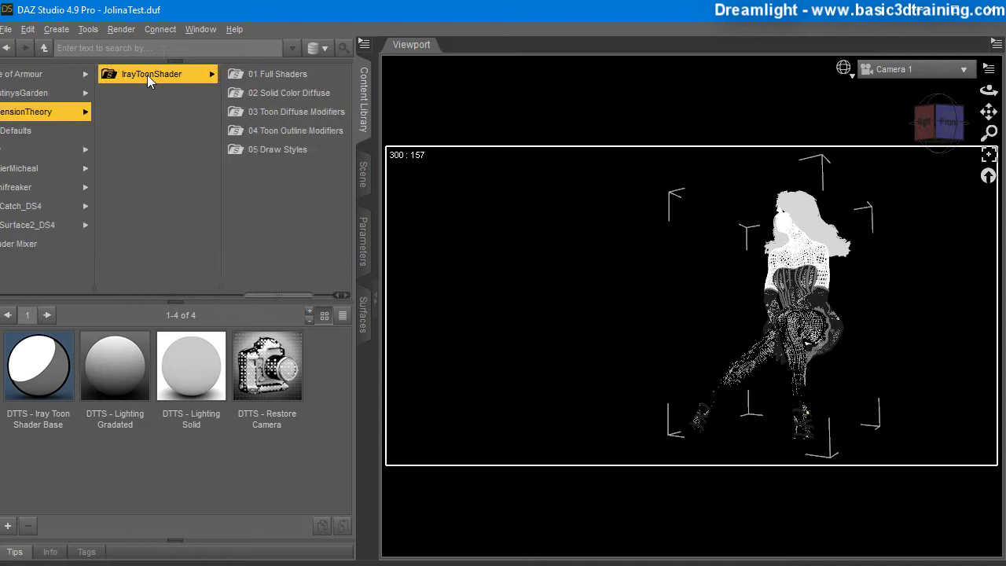
mouse_move(299, 407)
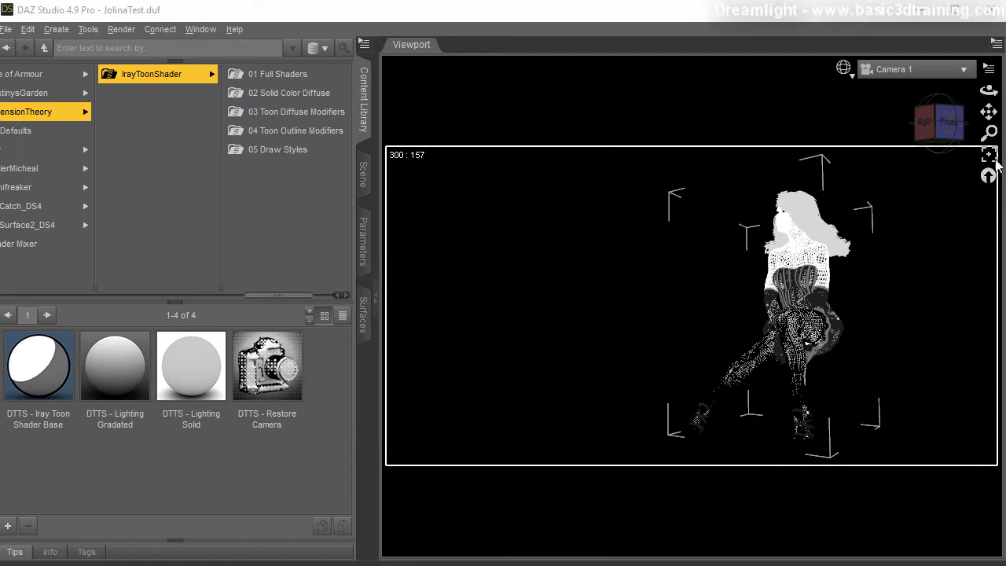
Switch the viewport draw style to NVIDIA Iray and zoom in on the figure
click(850, 73)
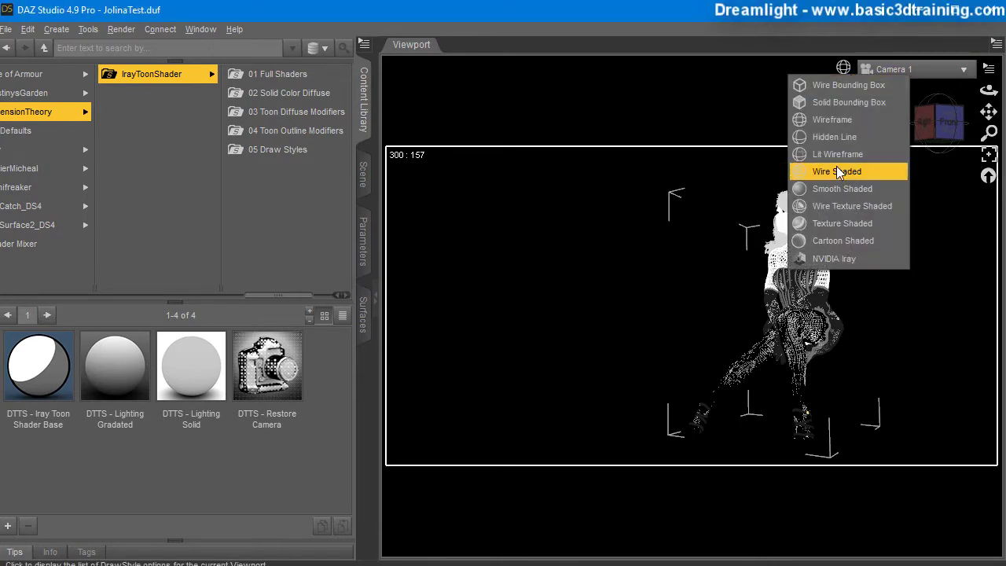
click(836, 257)
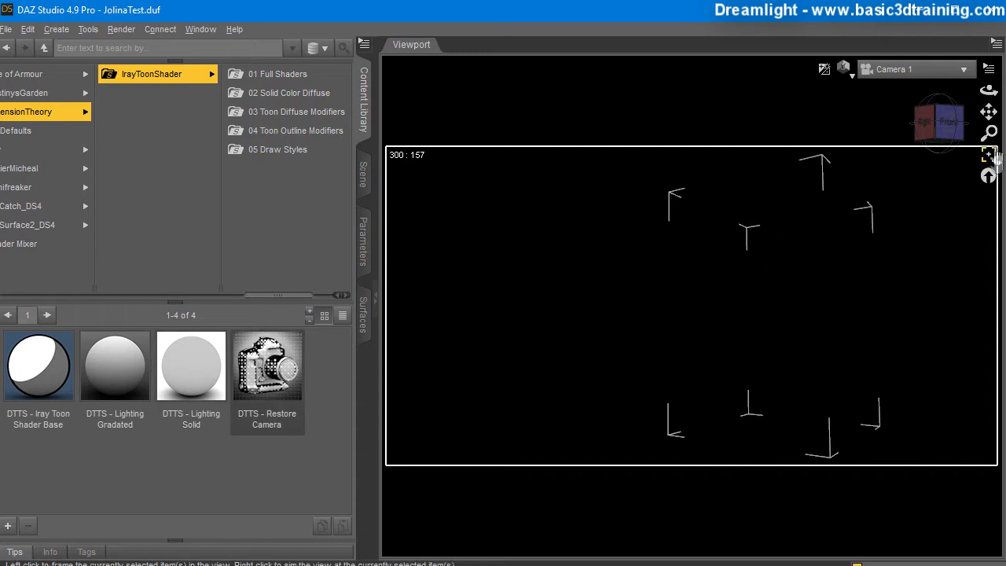
drag(989, 132, 987, 118)
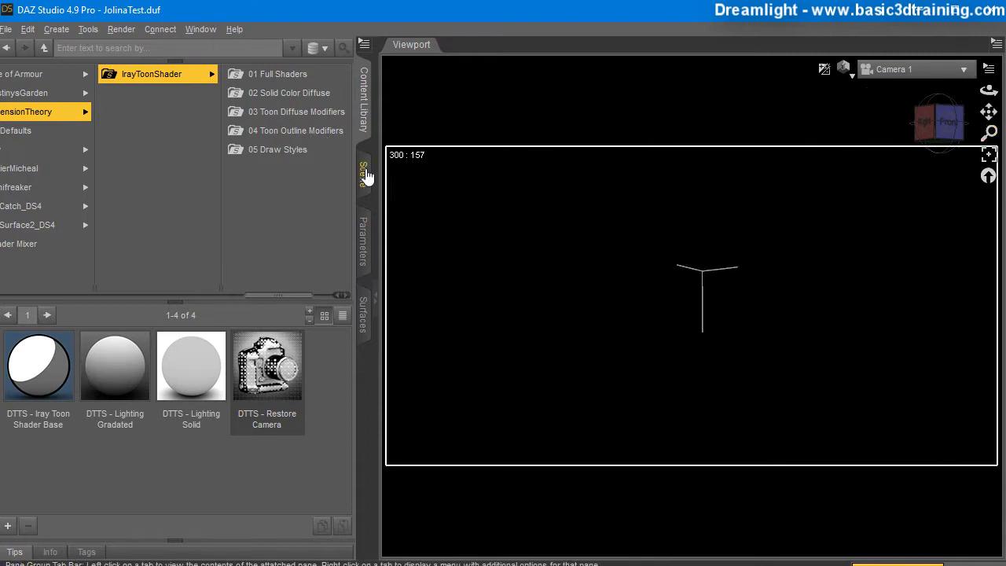
Using Surface Selection, apply DTTS - Iray Toon Shader Base to the figure's face
click(87, 34)
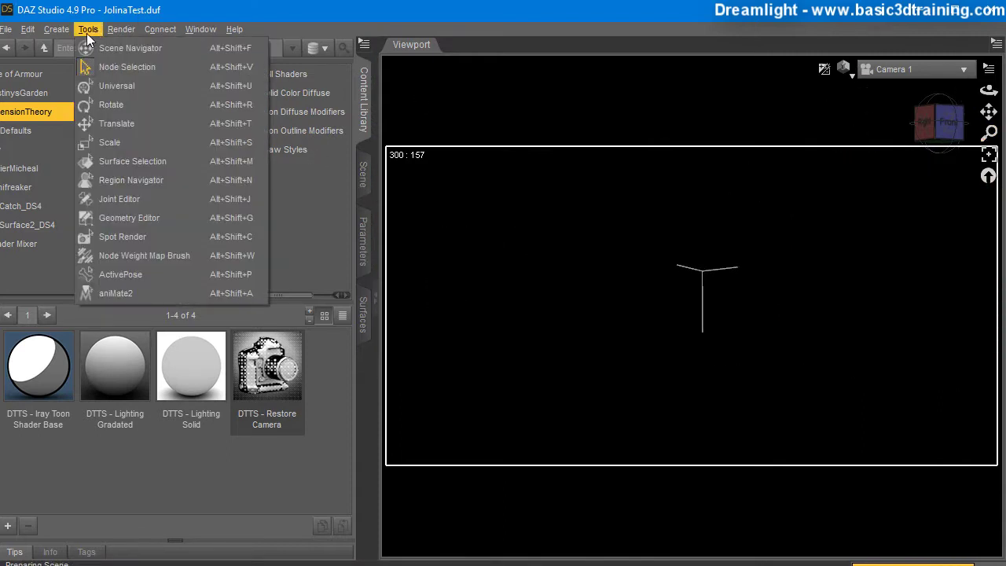
click(128, 158)
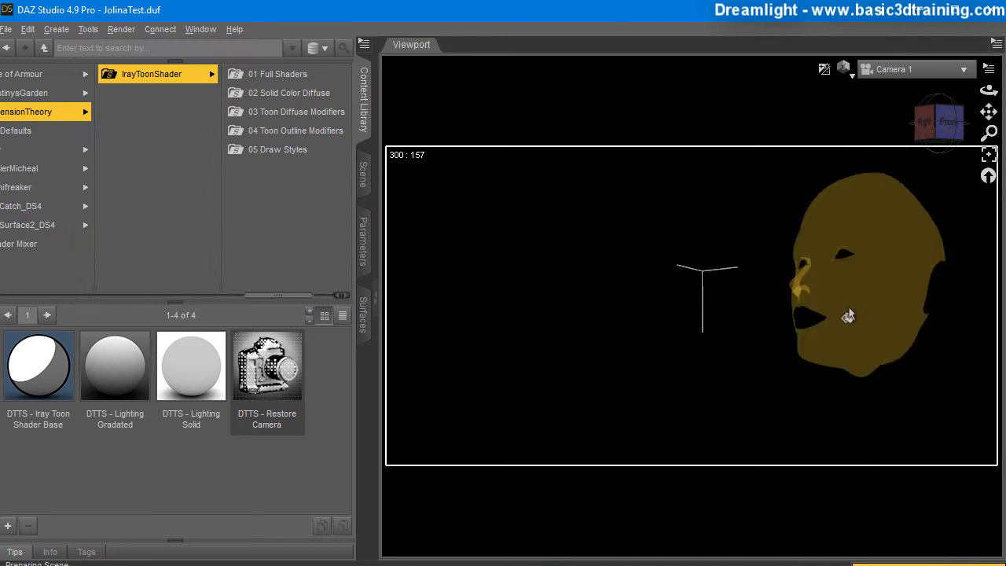
click(850, 320)
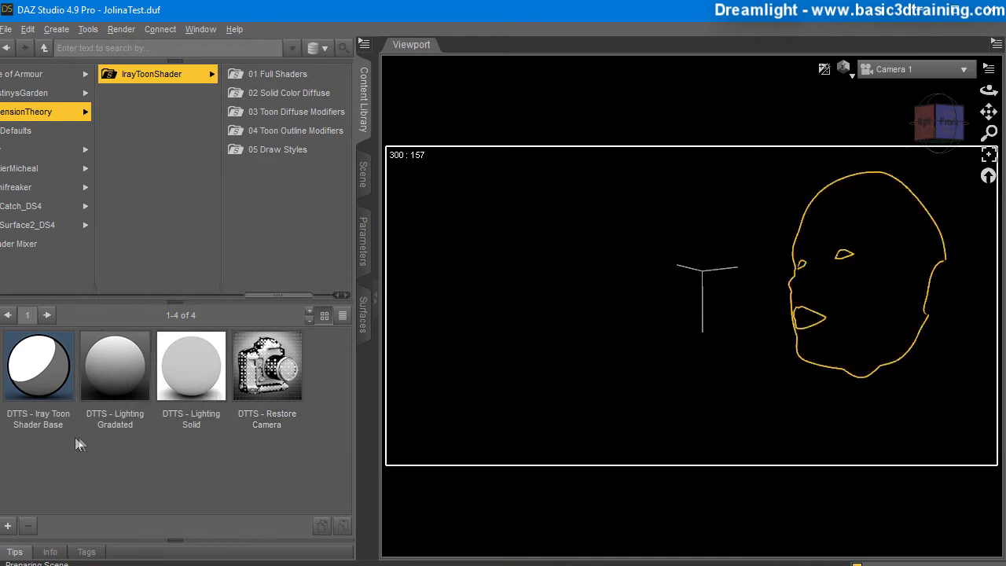
click(37, 373)
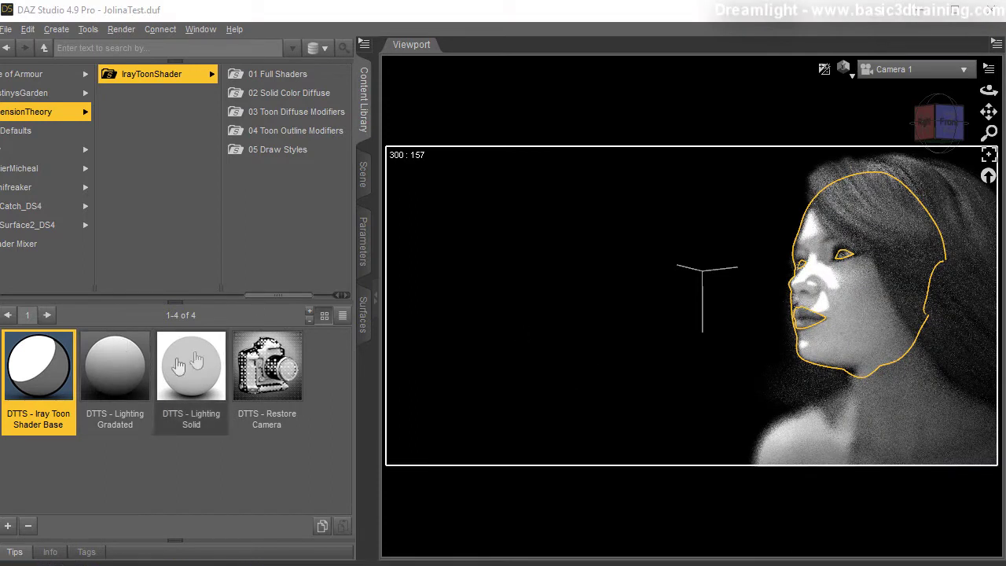
drag(989, 90, 943, 94)
Start a full render of the scene, then close the render window
click(114, 30)
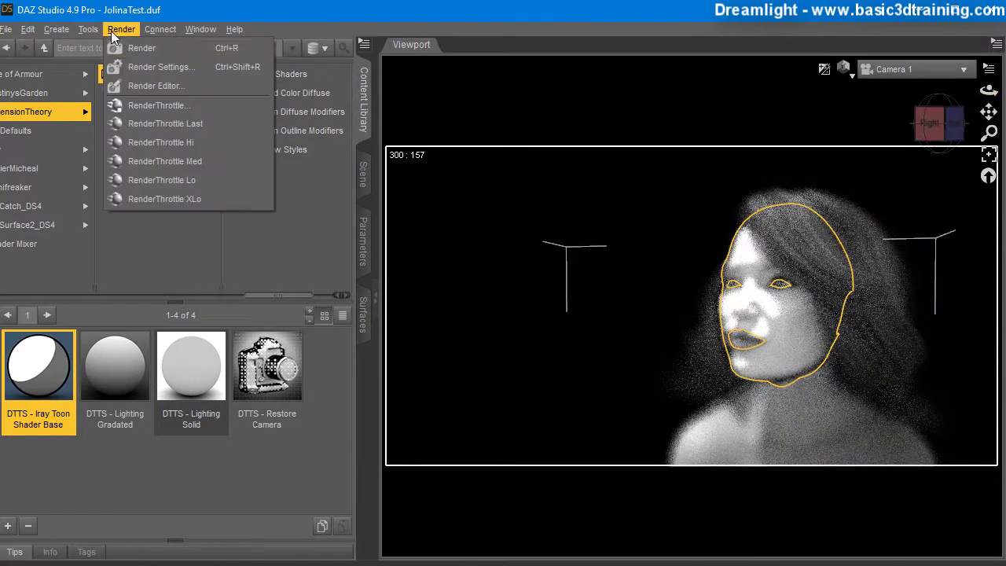
click(139, 49)
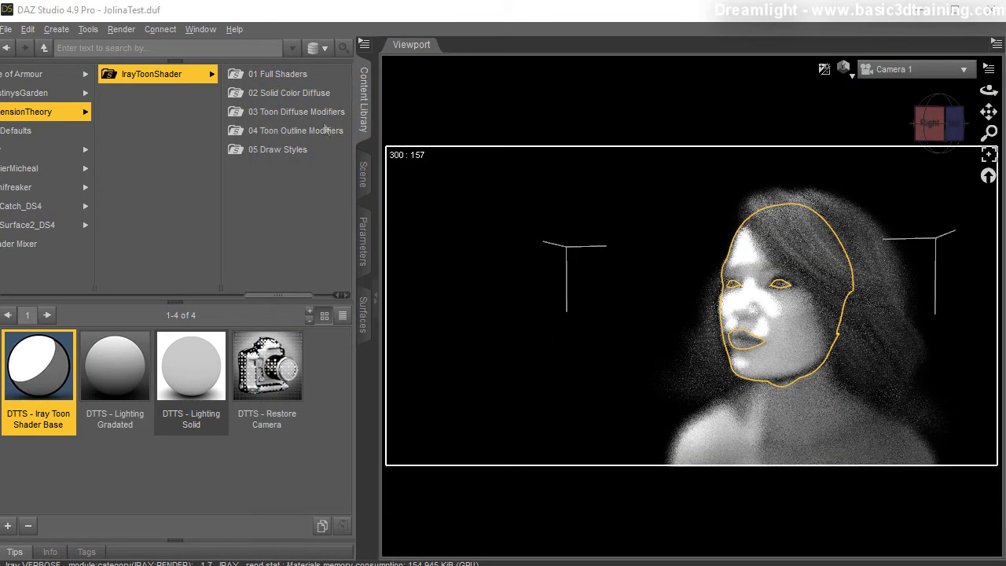
click(121, 29)
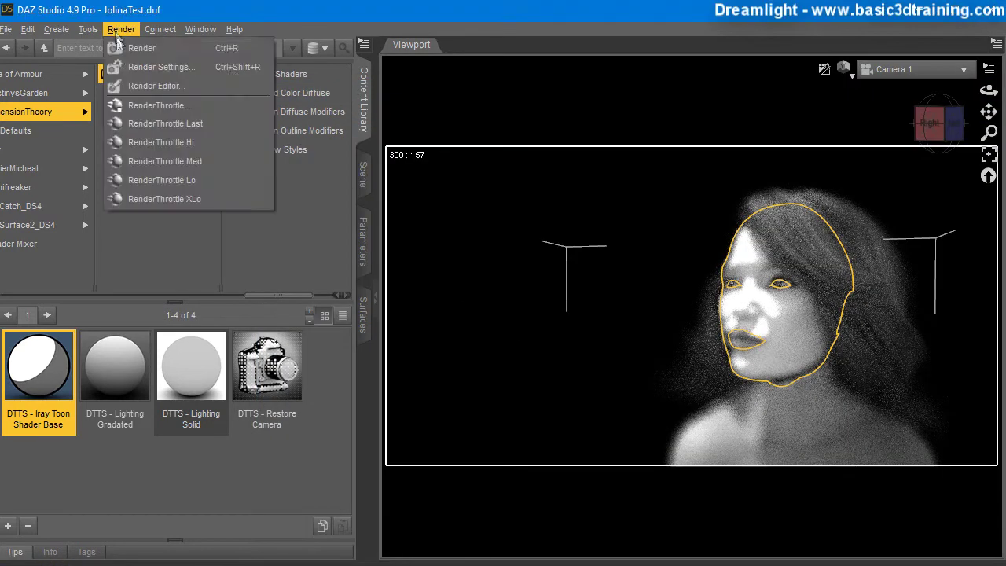
Set the Iray Environment Mode to Dome Only in an enlarged Render Settings pane
click(149, 67)
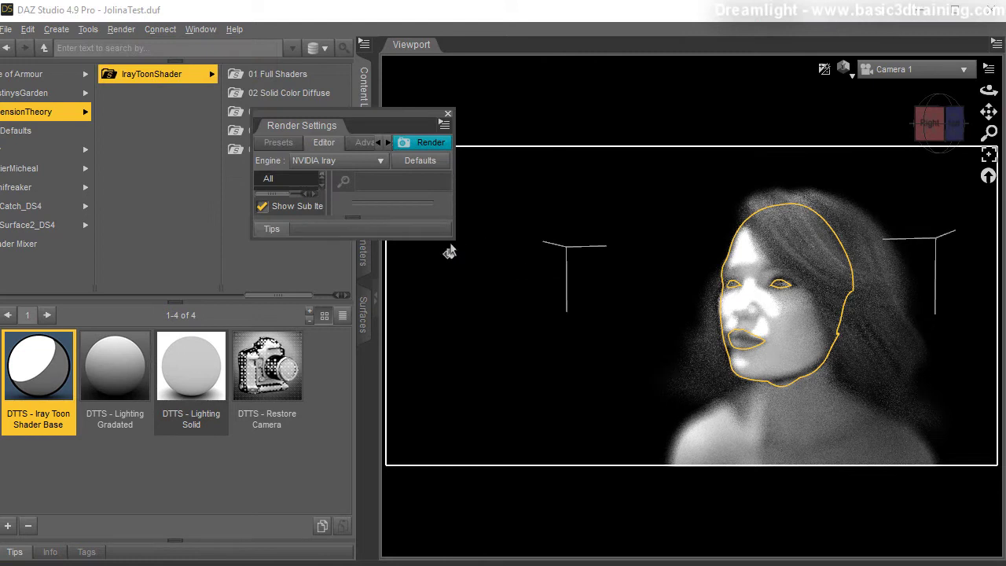
drag(452, 238, 712, 486)
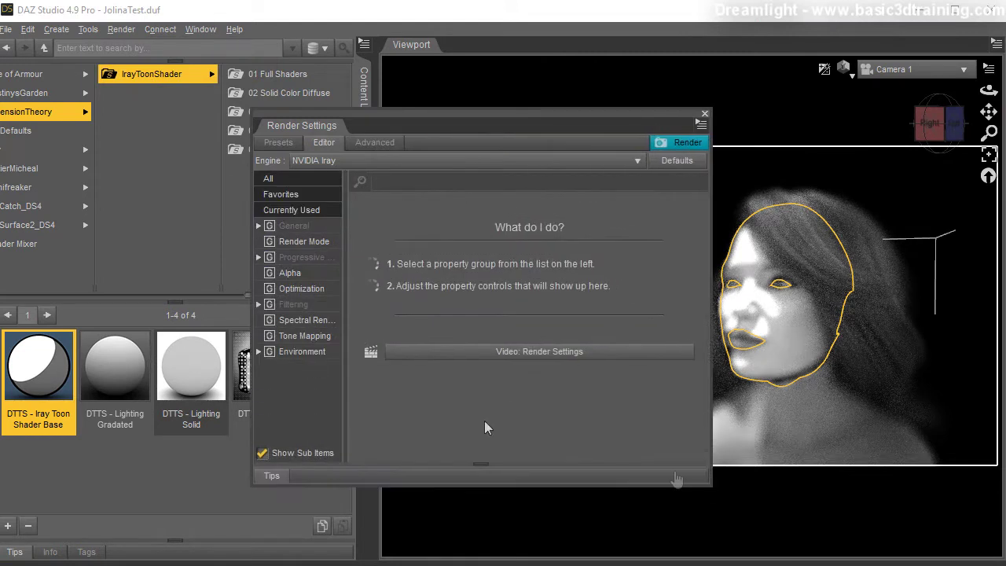
click(291, 354)
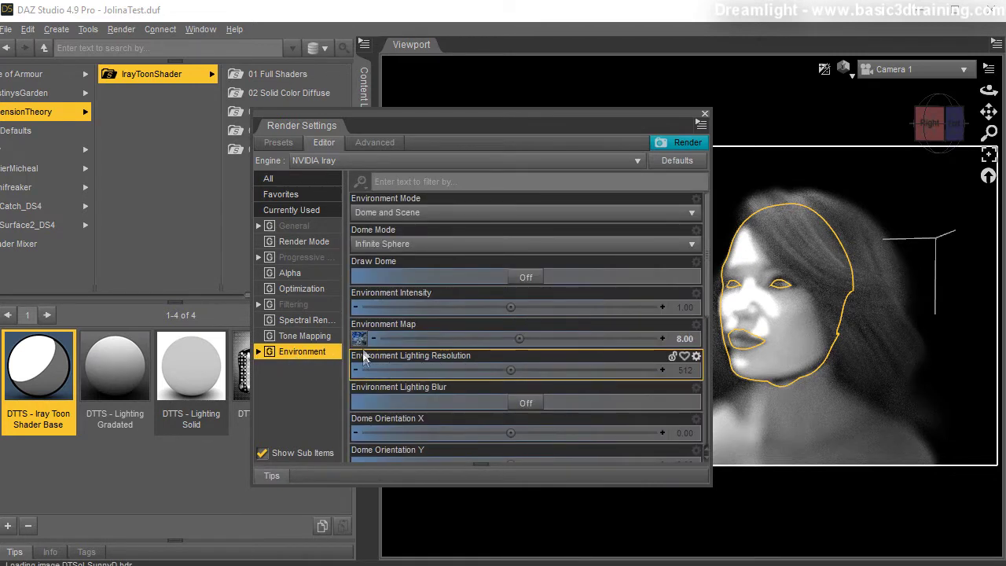
click(406, 212)
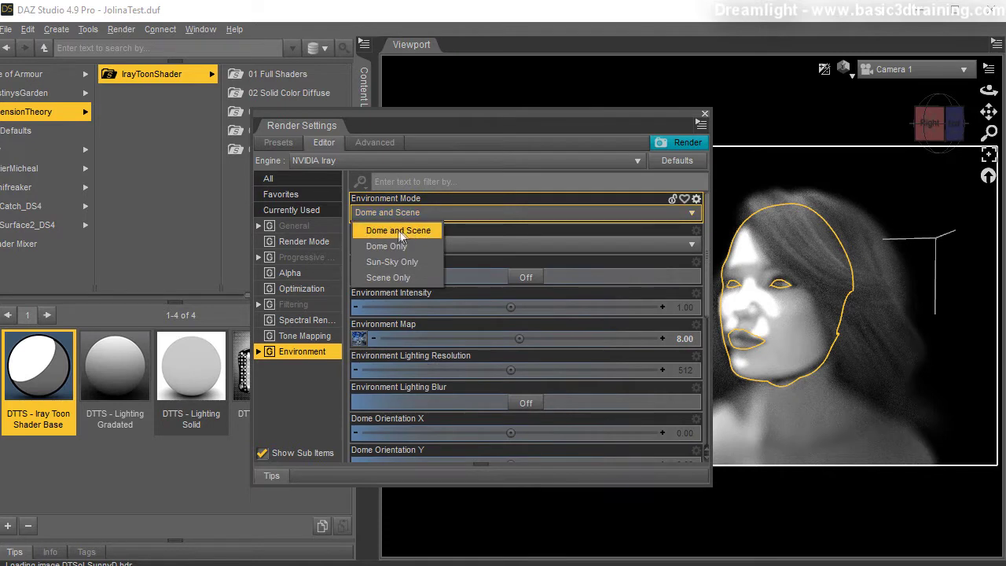
click(388, 245)
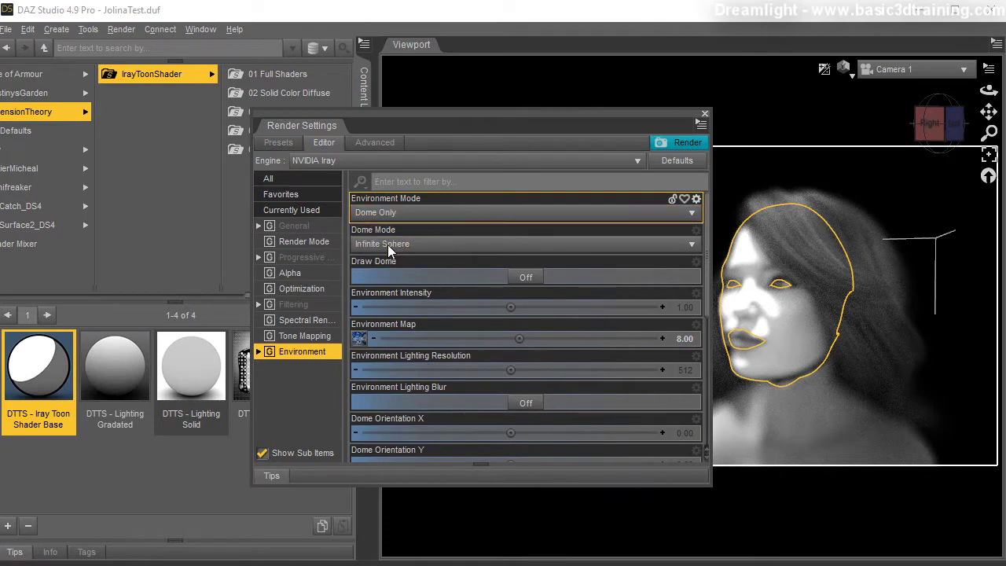
scroll(594, 445, down, 1)
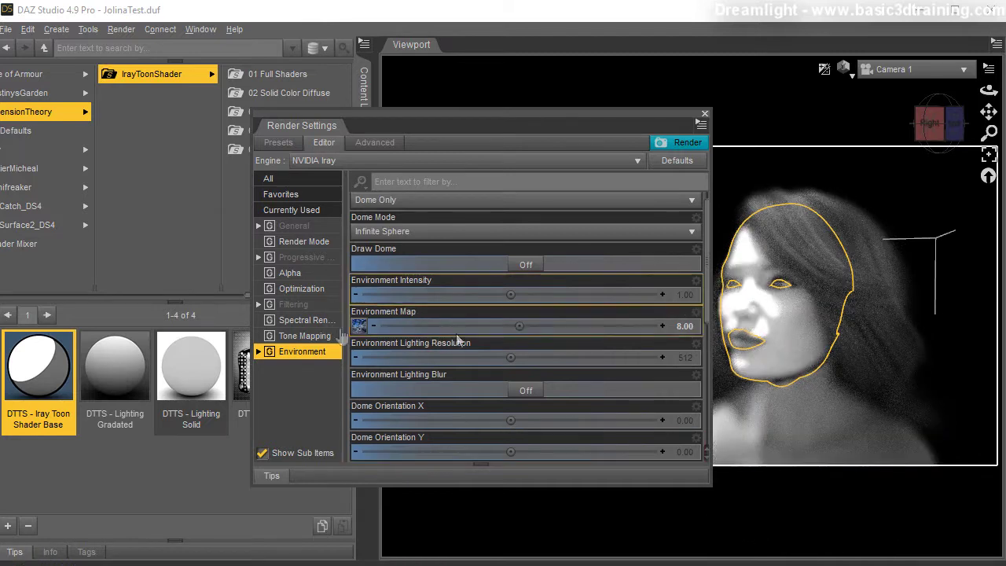
mouse_move(359, 325)
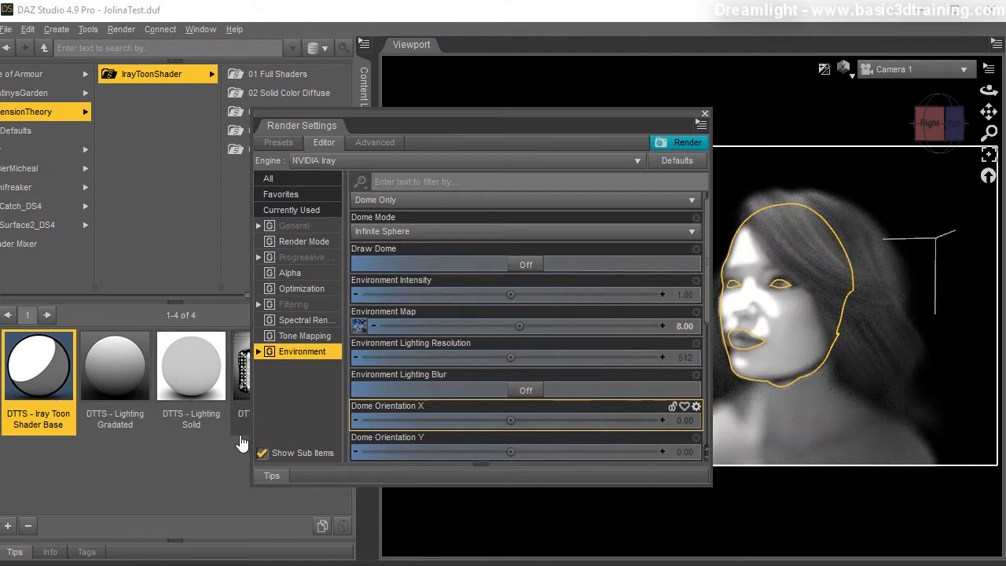
scroll(443, 234, up, 1)
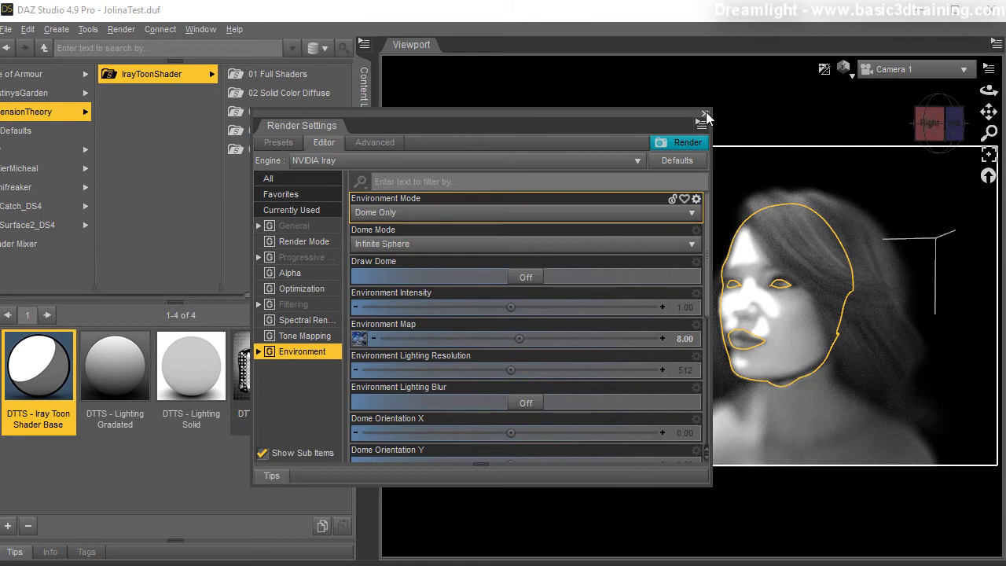
Select Camera 1 and check its Camera lens and focus parameters, then return to the Scene list
click(704, 115)
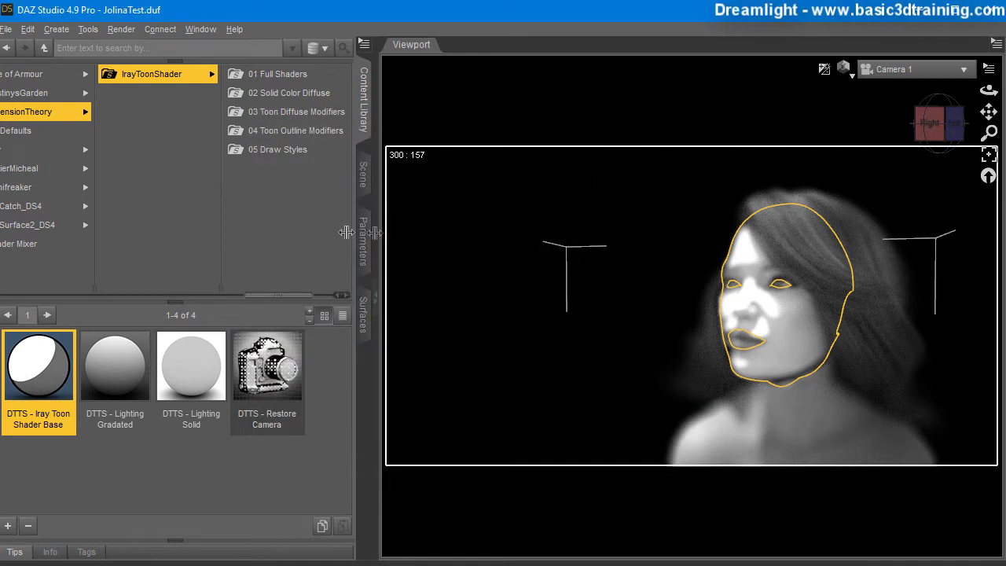
click(363, 172)
click(47, 104)
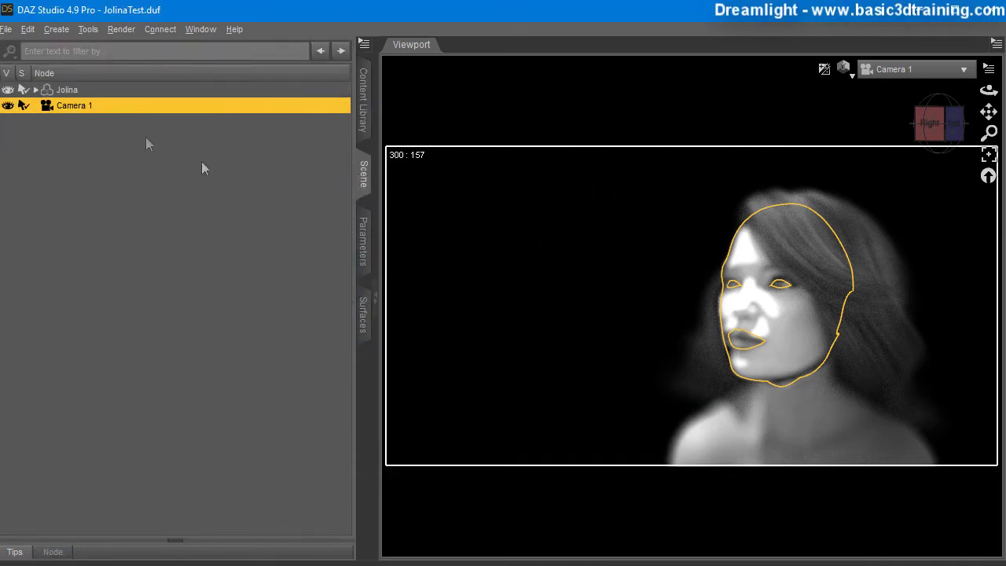
click(363, 242)
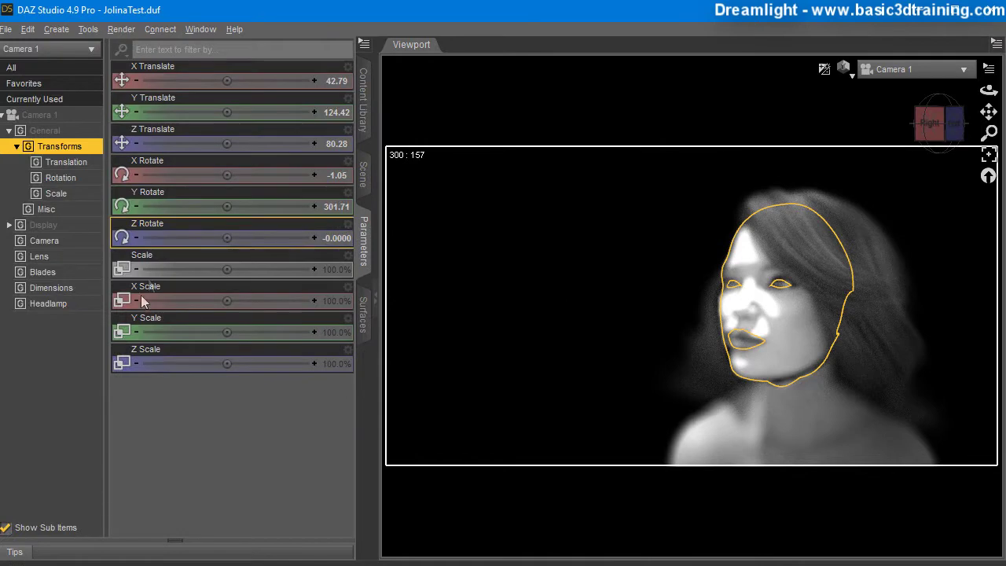
click(45, 242)
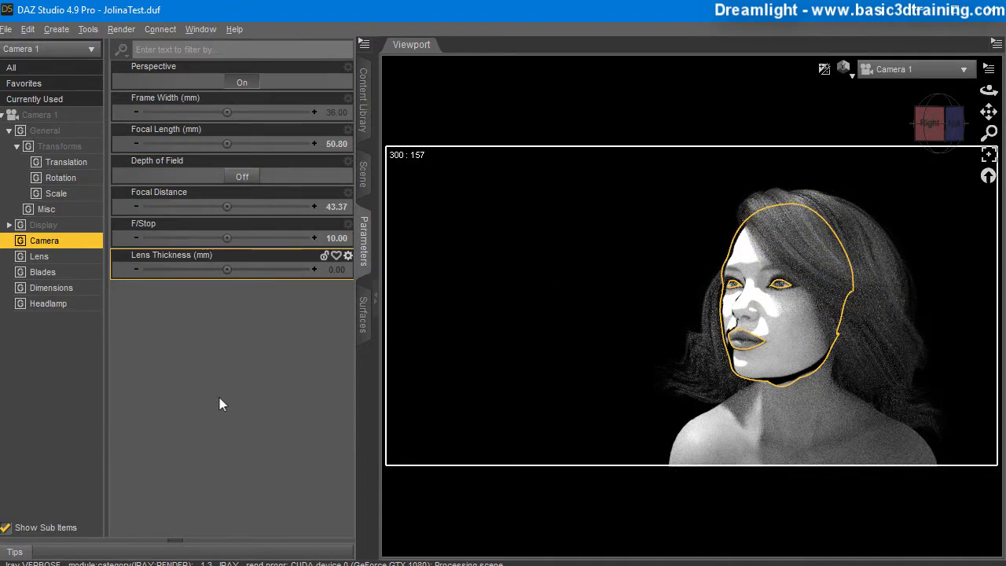
click(363, 175)
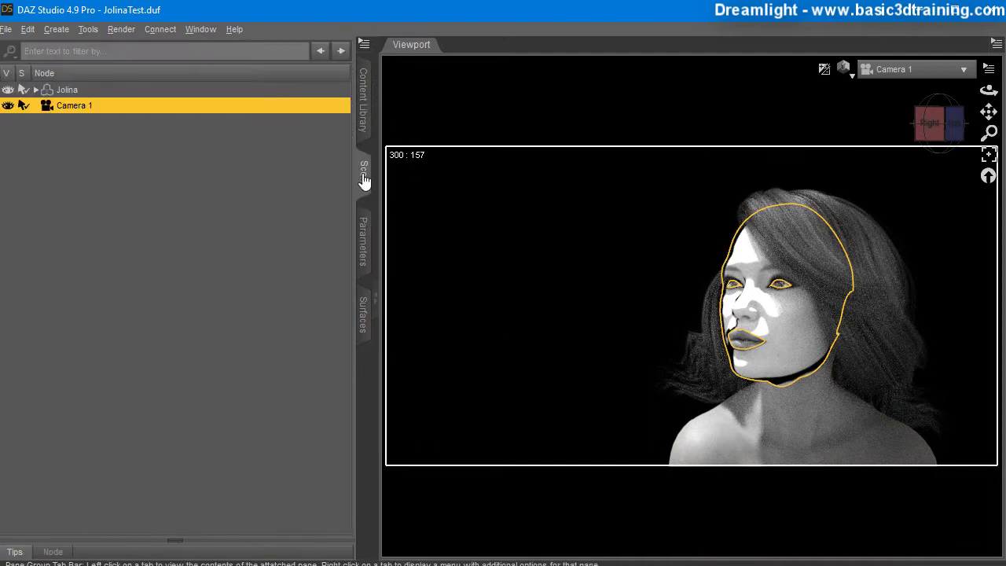
Apply DTTS - Iray Toon Shader Base to Jolina's body
click(361, 114)
click(798, 415)
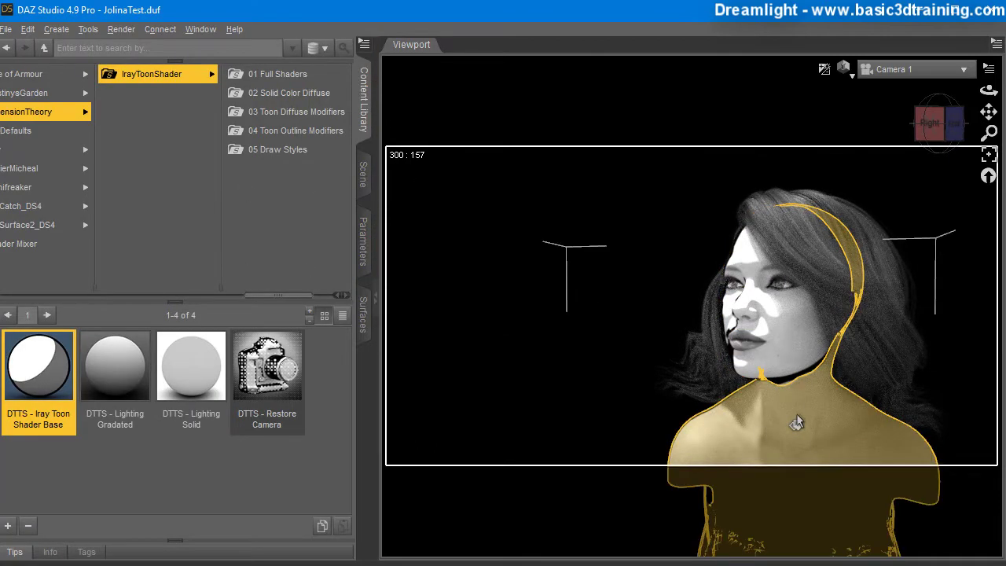
double_click(41, 385)
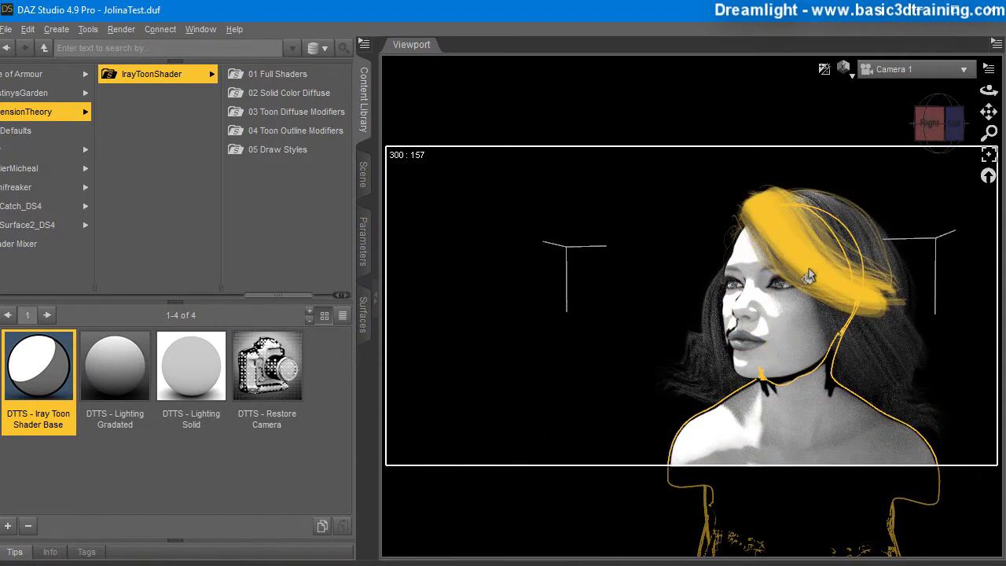
Apply DTTS - Iray Toon Shader Base to Jolina's hair
click(790, 251)
double_click(49, 382)
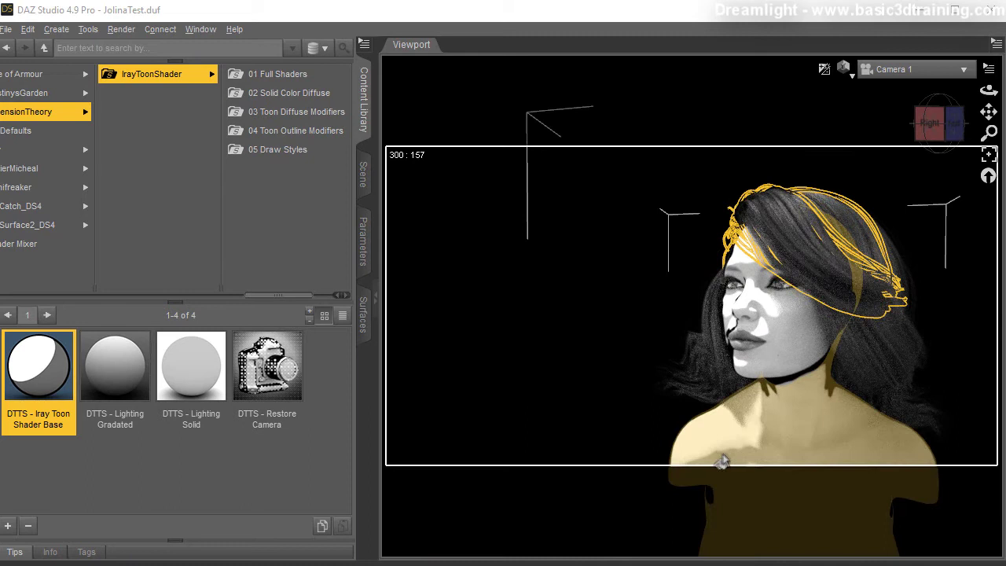
drag(63, 413, 885, 370)
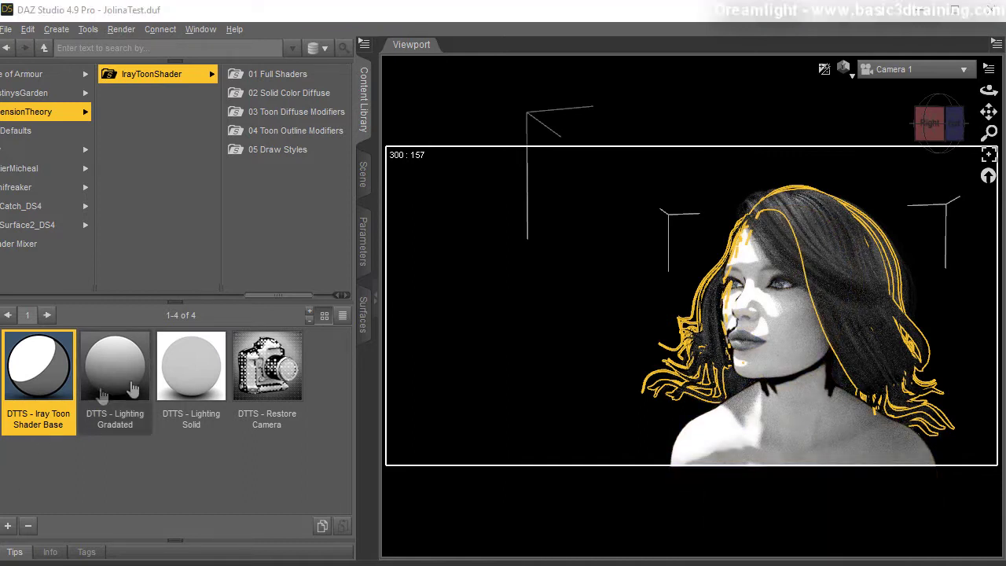
Try Lighting Gradated, Lighting Solid, reapply the Toon Shader Base, then finish with Lighting Gradated
click(775, 435)
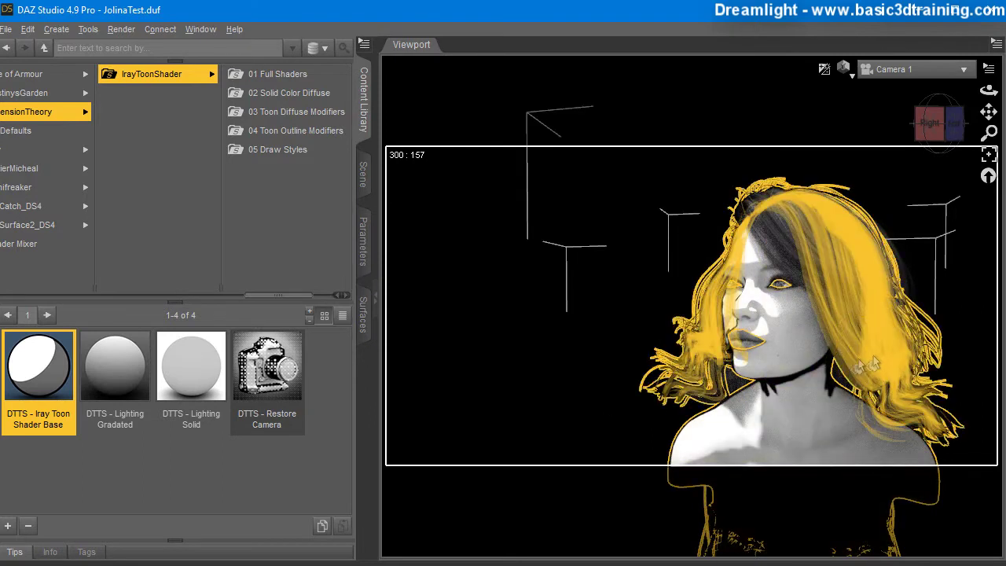
double_click(114, 378)
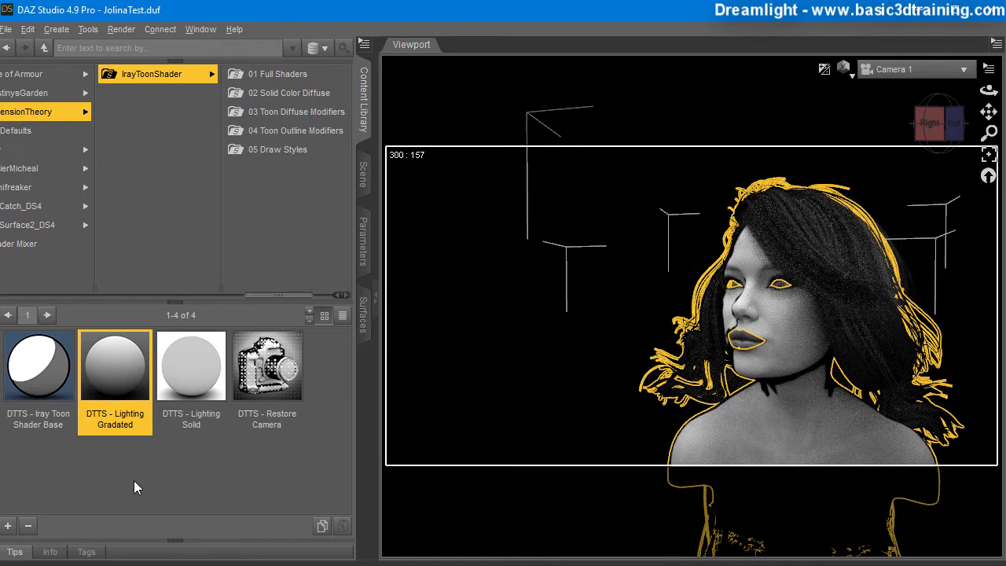
double_click(189, 378)
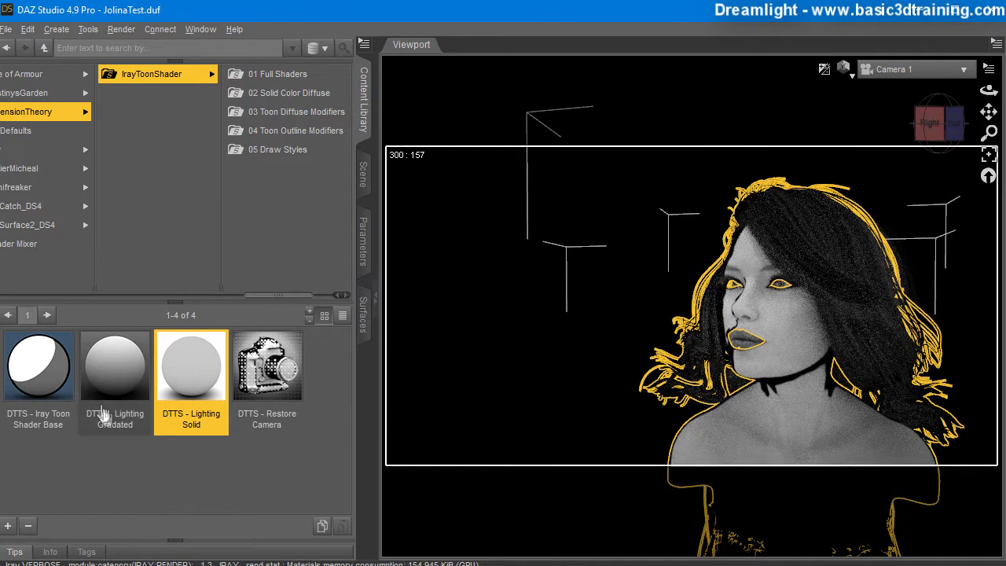
double_click(30, 370)
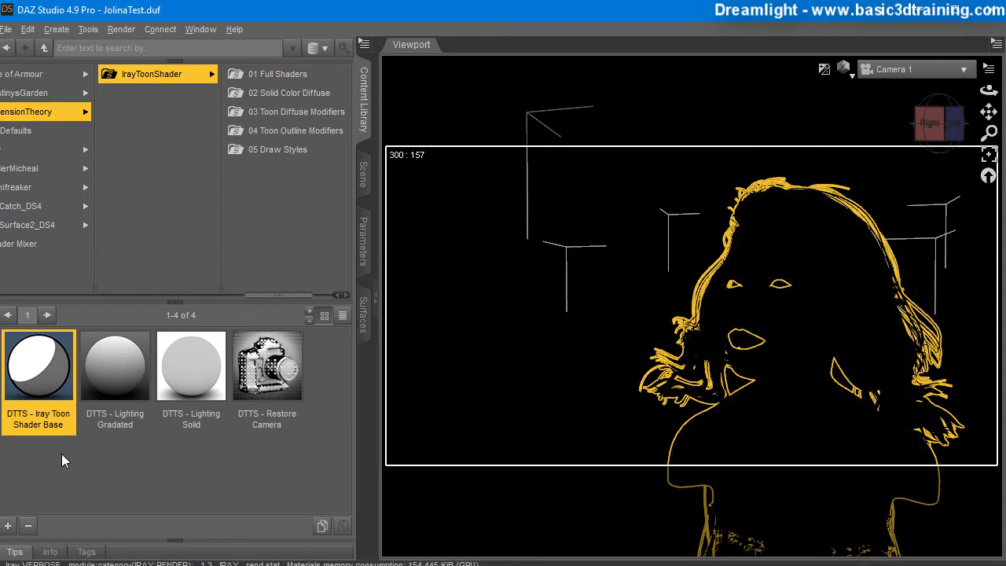
double_click(101, 381)
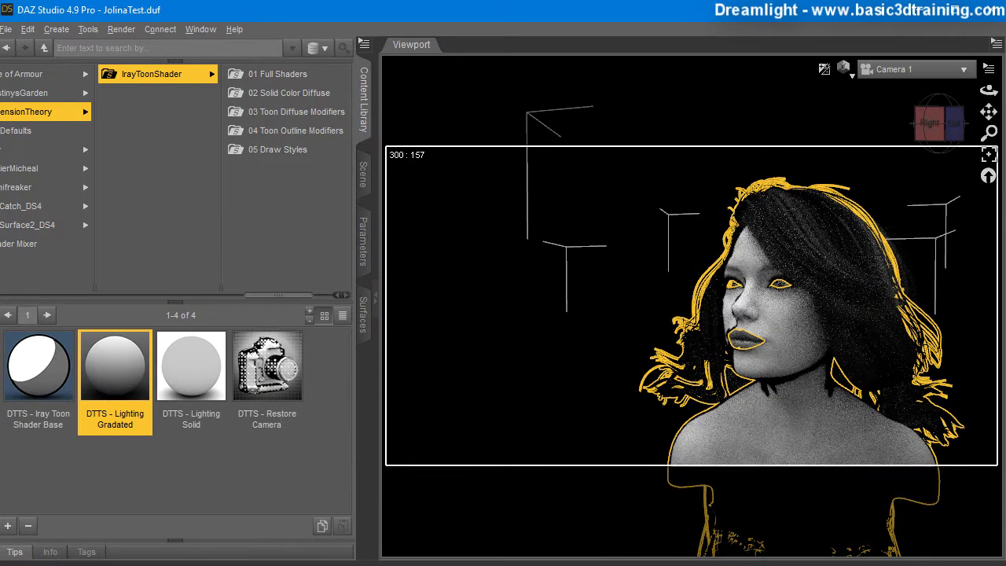
drag(115, 366, 766, 364)
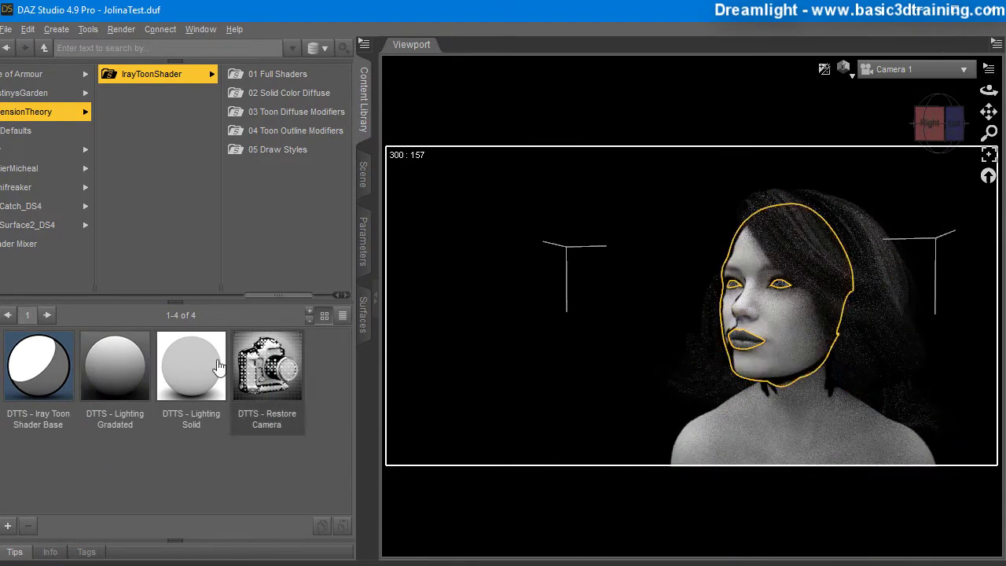
drag(118, 374, 608, 295)
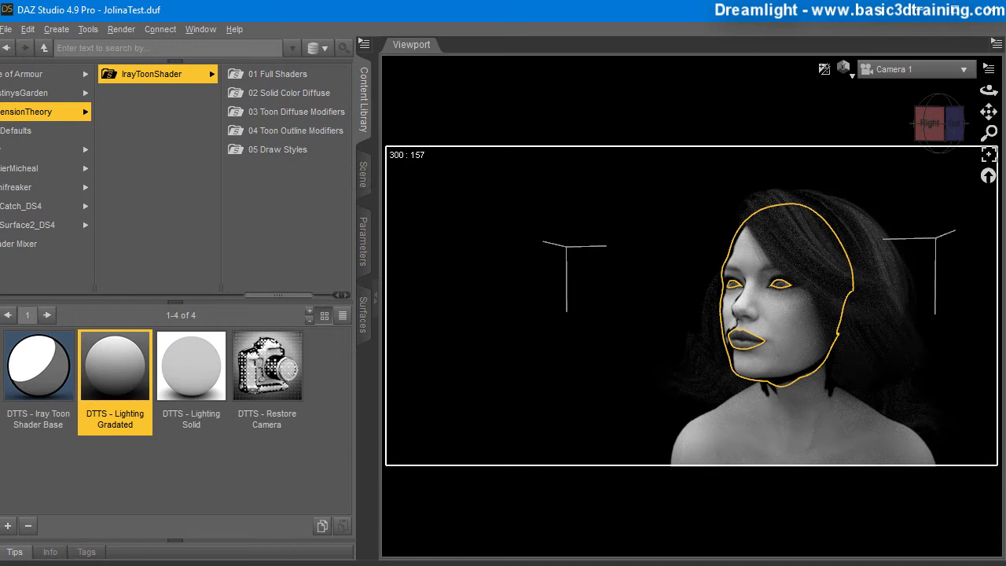
In 01 Full Shaders, enlarge the thumbnails to three rows and apply DTTS - 01 Full Shader Basic A
click(255, 73)
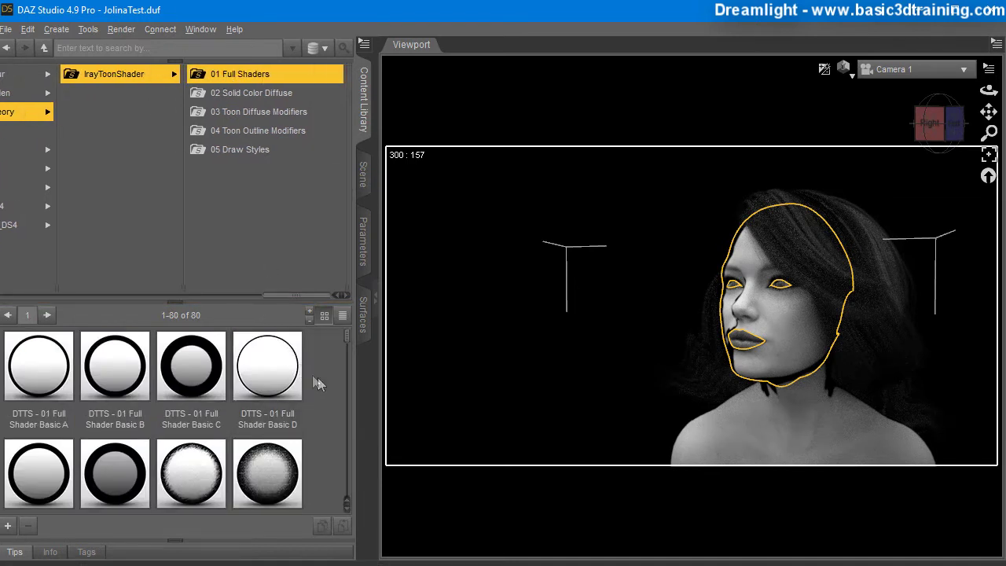
scroll(327, 382, down, 5)
scroll(327, 382, down, 10)
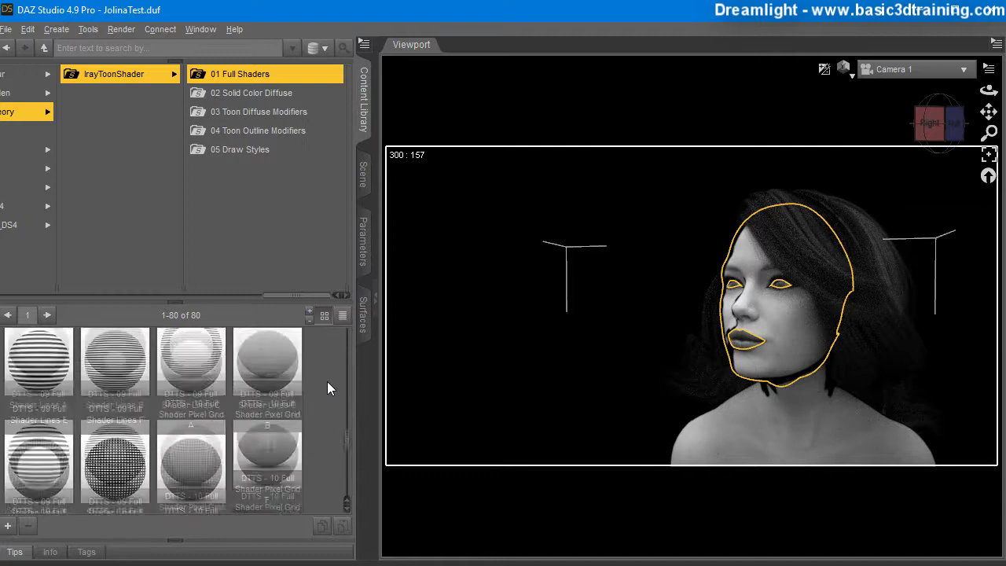
scroll(327, 381, up, 15)
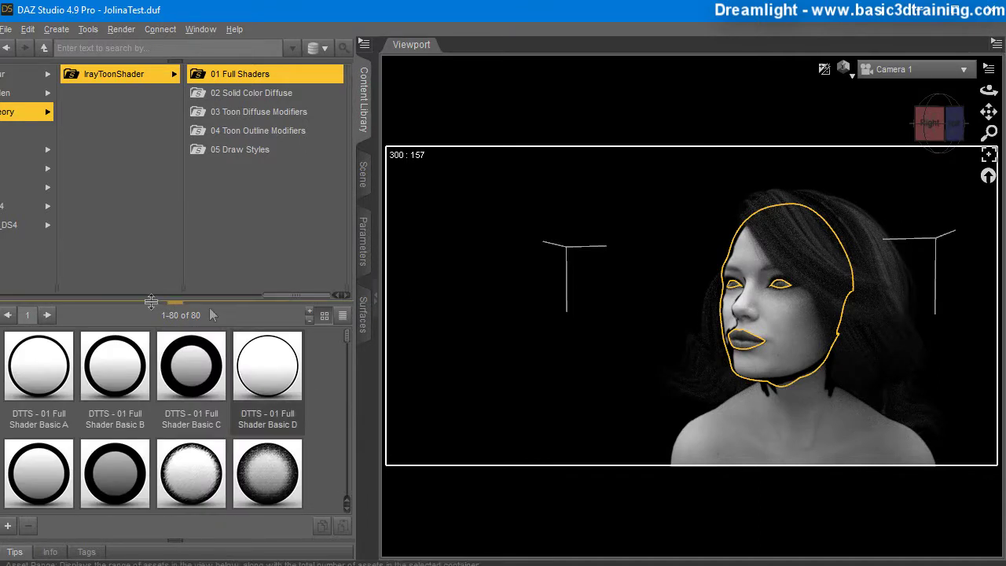
drag(132, 304, 129, 204)
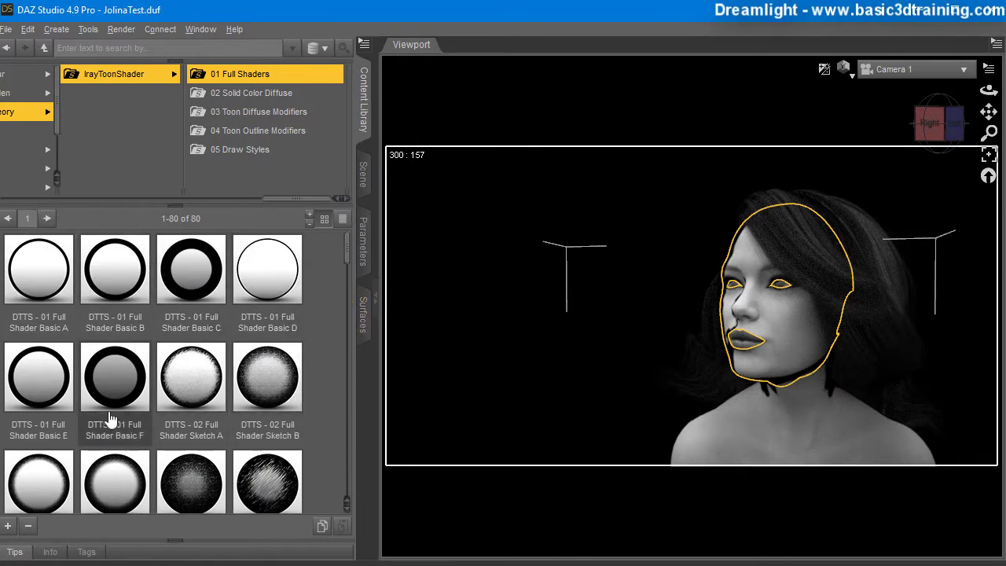
scroll(328, 413, down, 6)
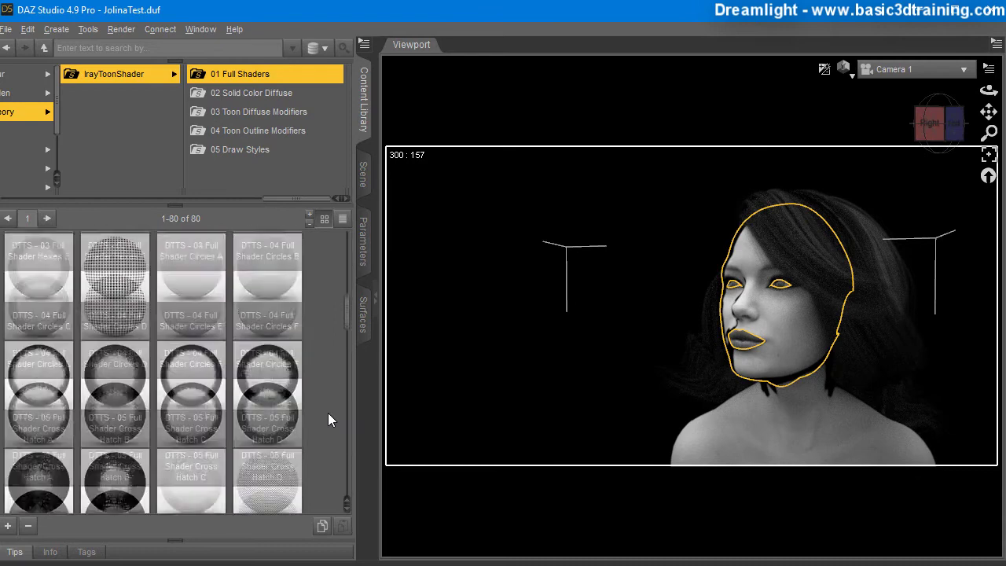
scroll(328, 413, down, 10)
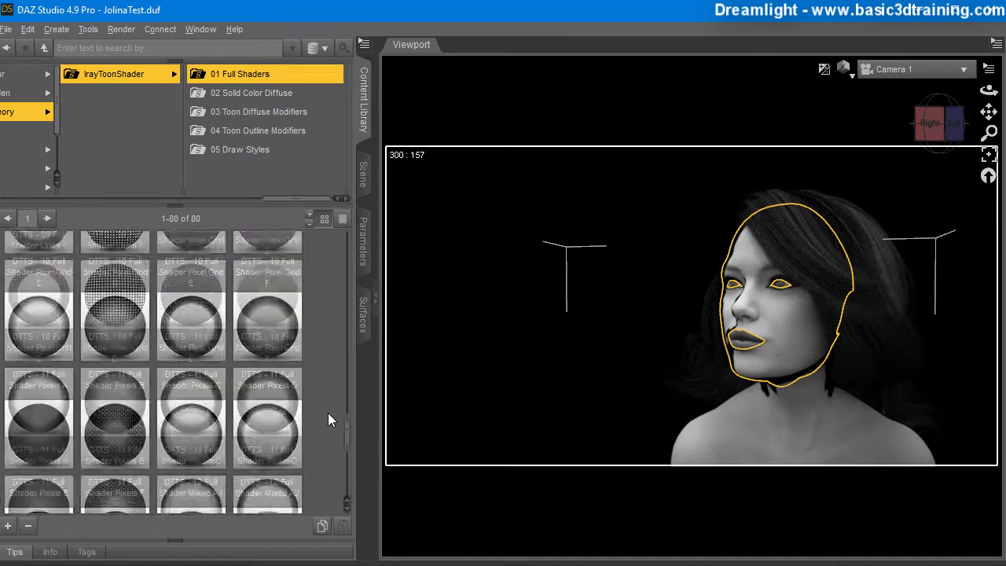
scroll(327, 412, up, 15)
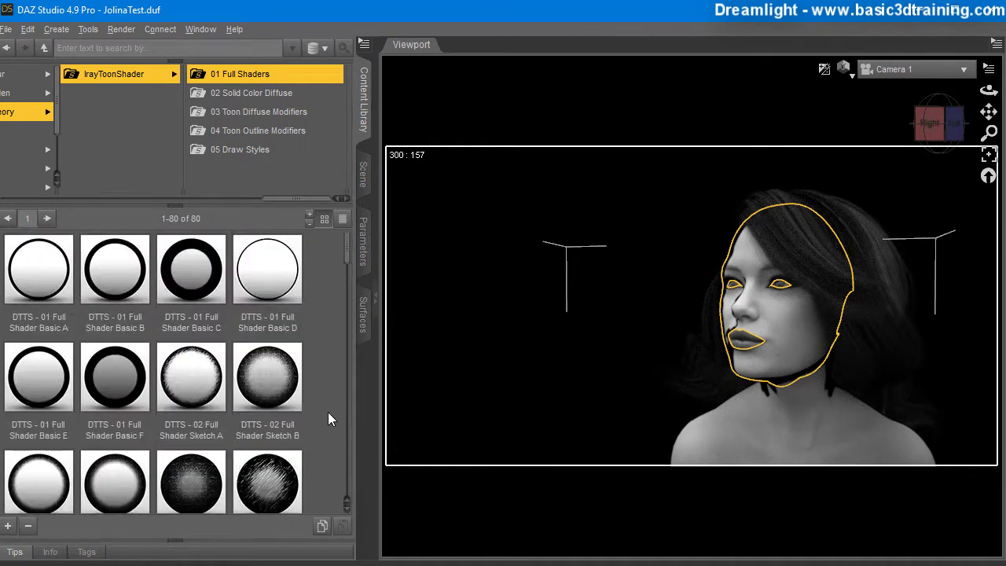
click(47, 280)
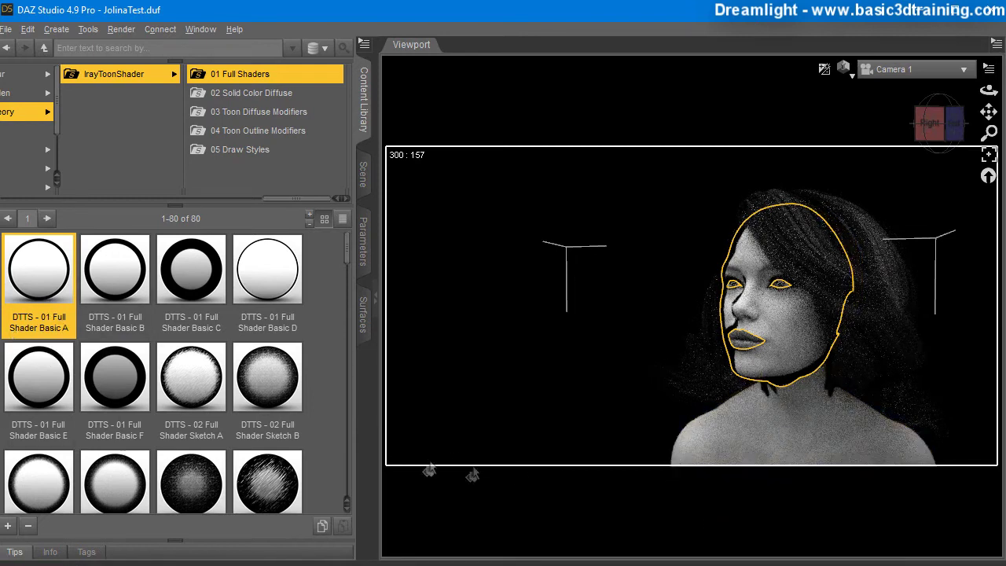
Apply Full Shader Basic B, C and D, then Hexes C and D to the figure
double_click(126, 291)
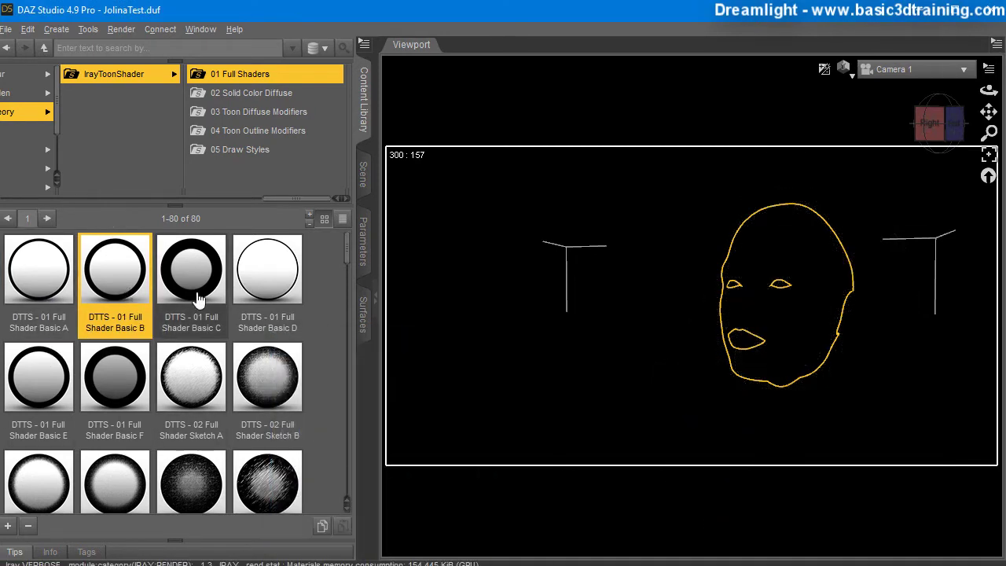
double_click(196, 292)
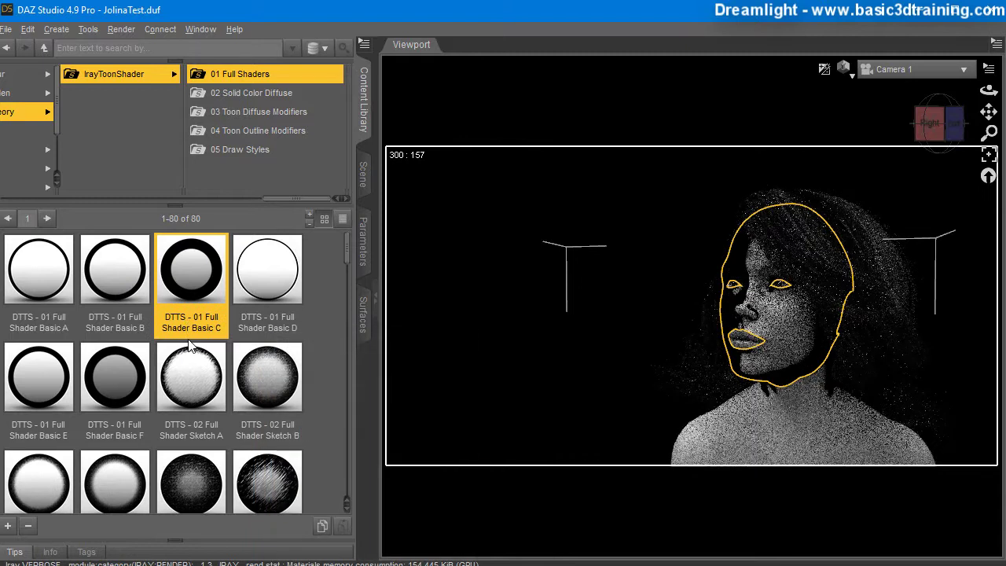
double_click(277, 275)
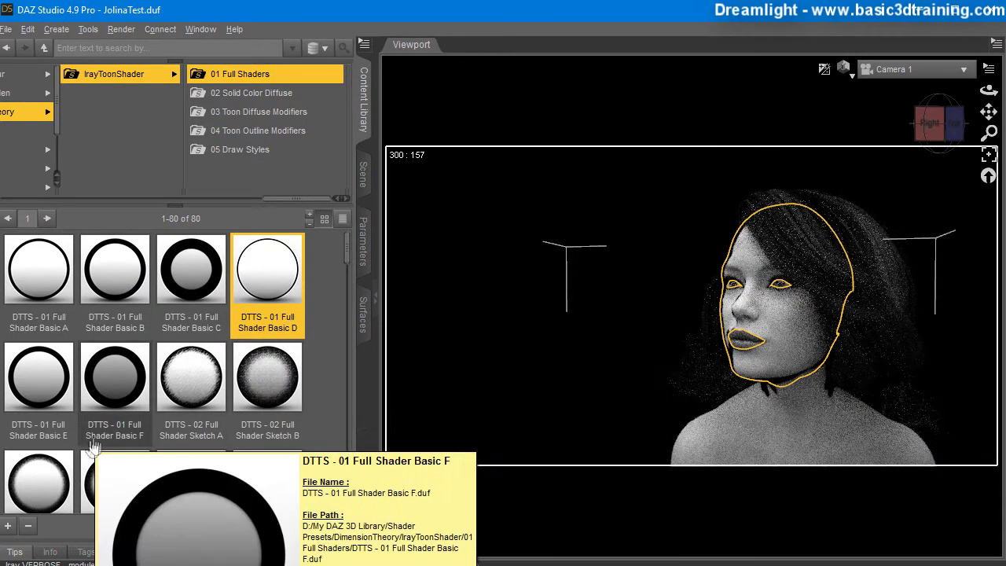
scroll(108, 405, down, 3)
double_click(178, 328)
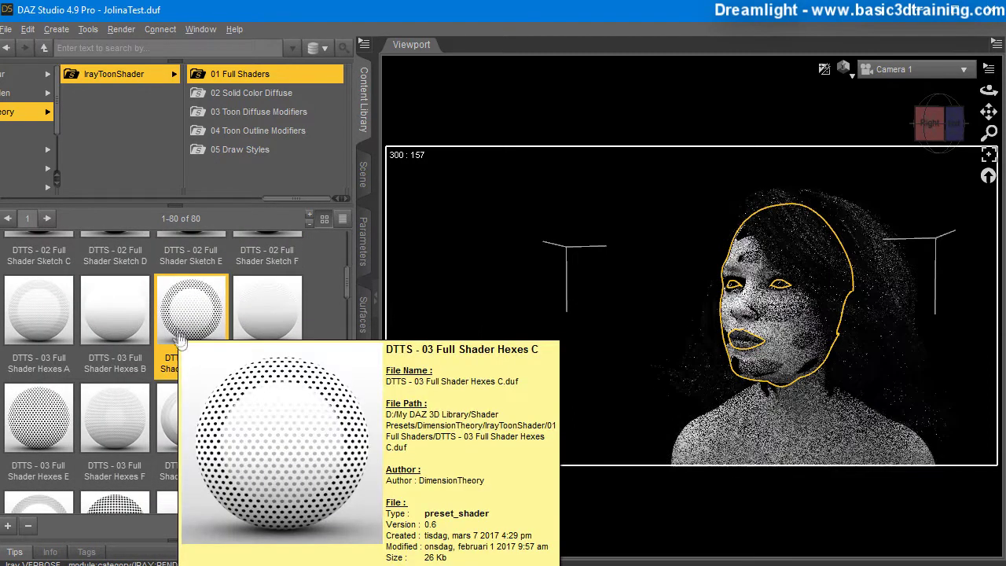
double_click(260, 322)
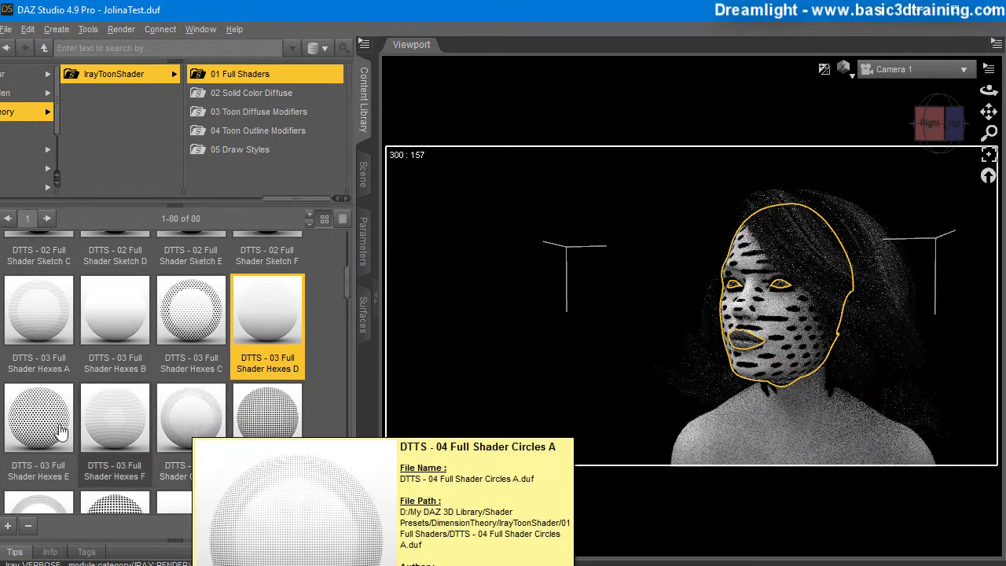
Apply Full Shader Hexes F and E, Circles B, then Cross Hatch B and D
double_click(128, 431)
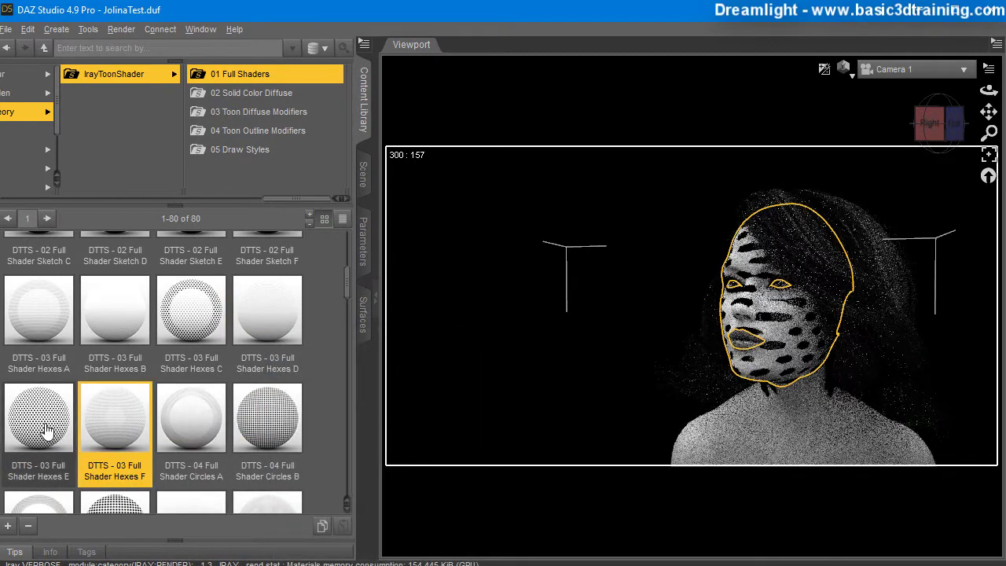
double_click(46, 429)
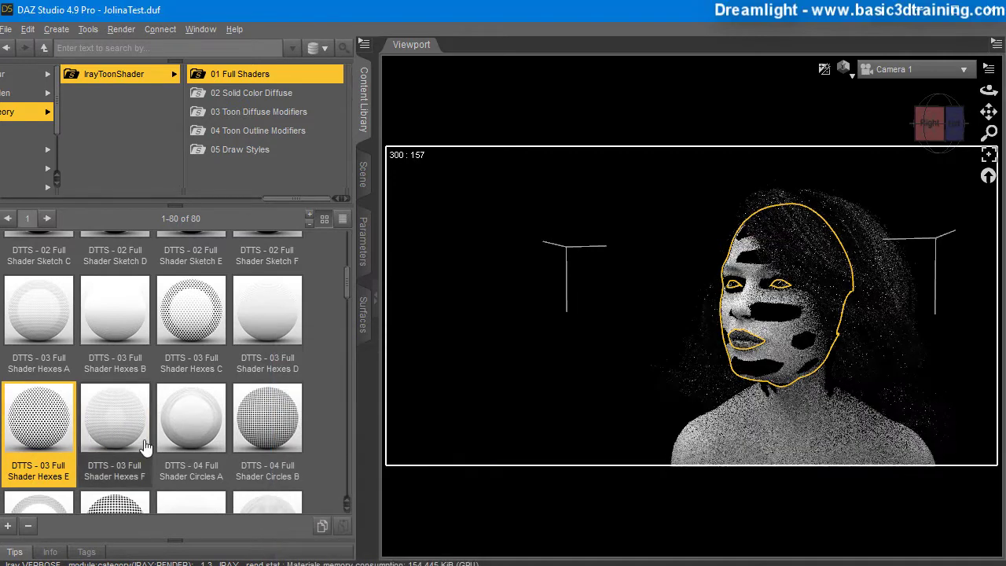
double_click(264, 424)
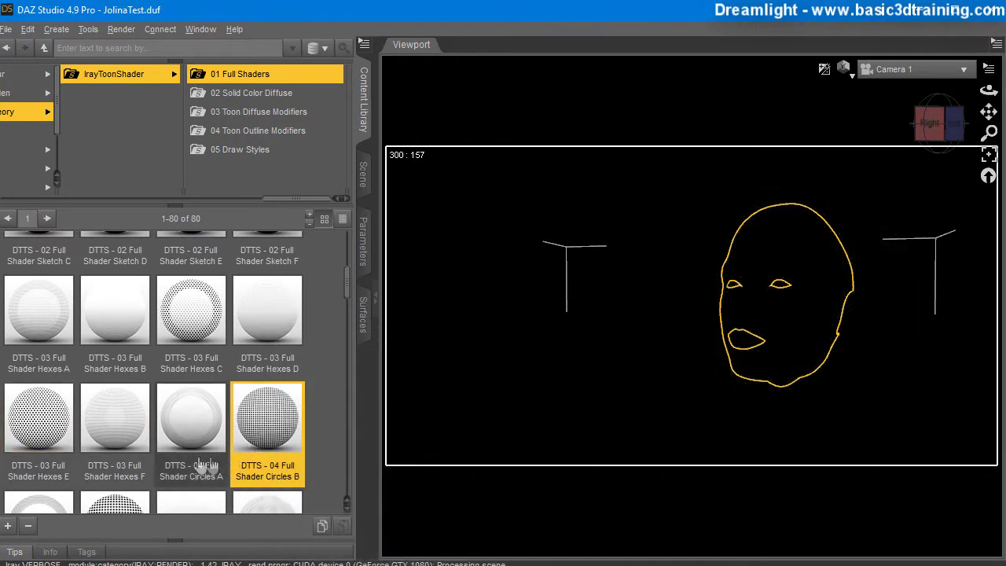
mouse_move(188, 464)
scroll(188, 425, down, 3)
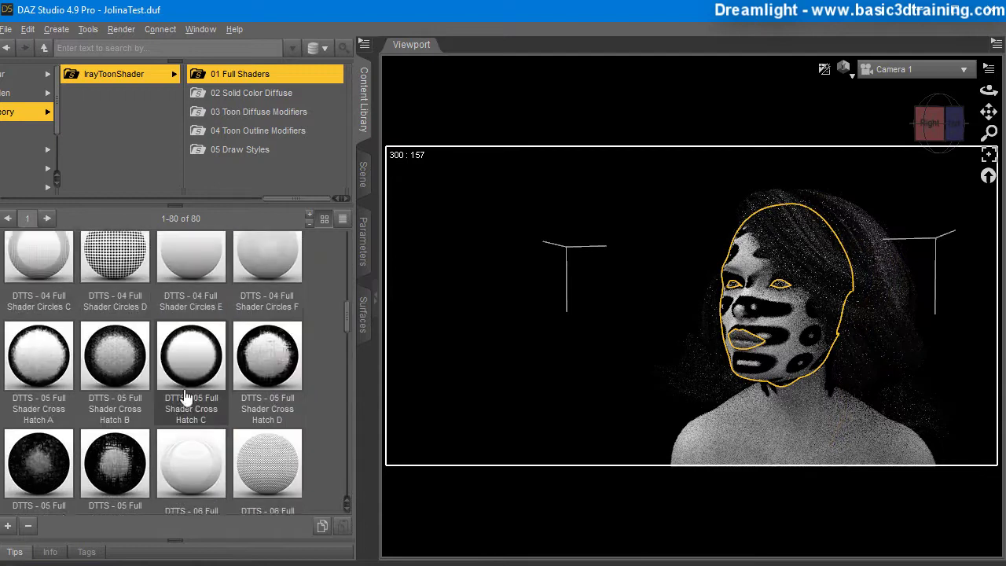
double_click(114, 357)
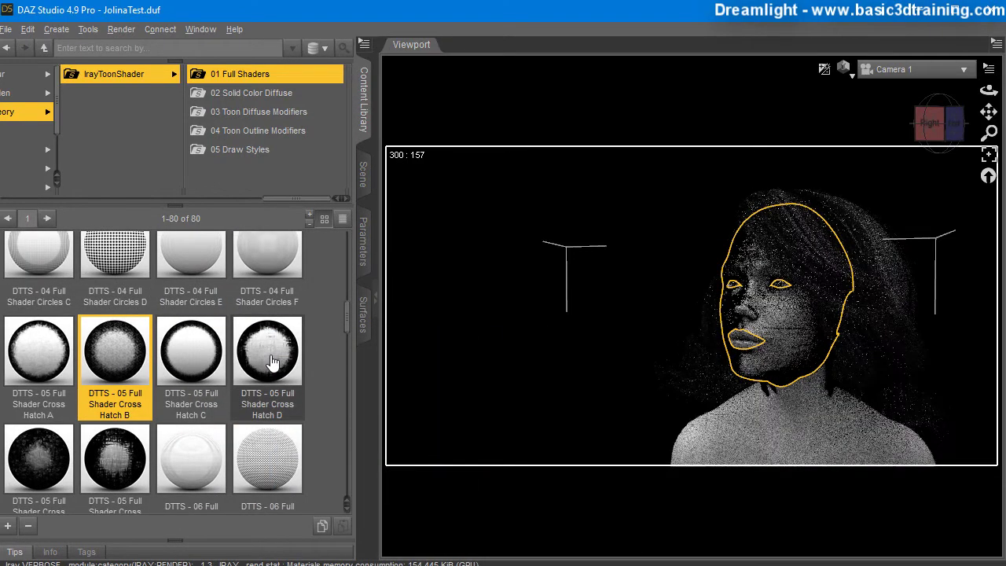
double_click(273, 357)
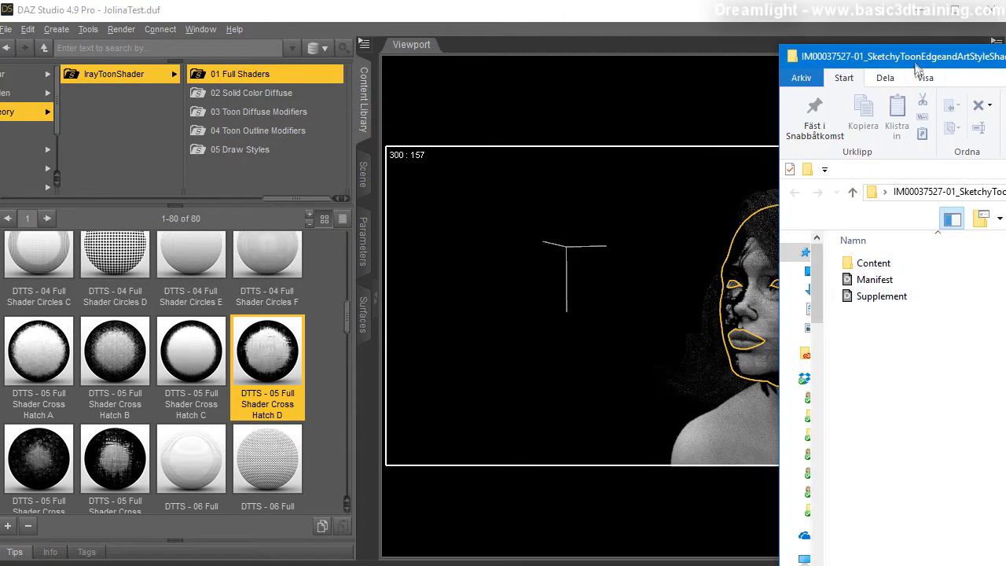
Bring the Explorer window into view and open the product's Content > ReadMe's folder
drag(911, 57, 687, 47)
double_click(640, 243)
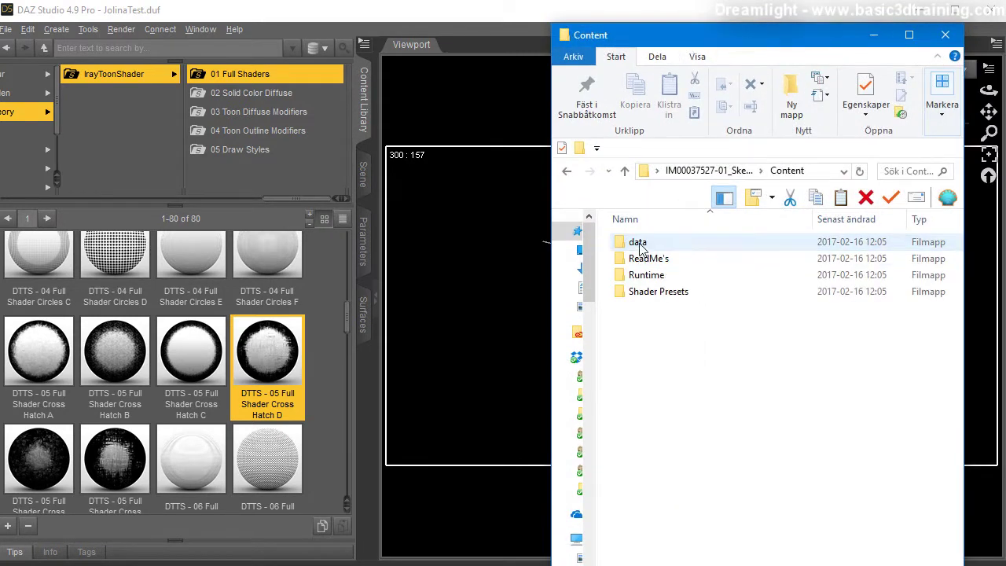
double_click(649, 262)
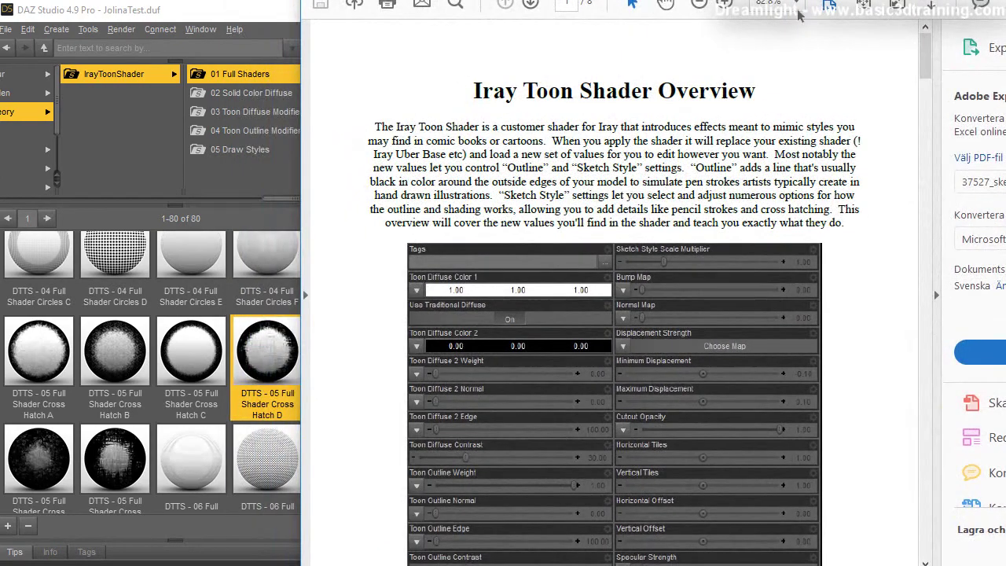
mouse_move(925, 58)
mouse_down()
mouse_move(939, 153)
mouse_move(924, 341)
mouse_up()
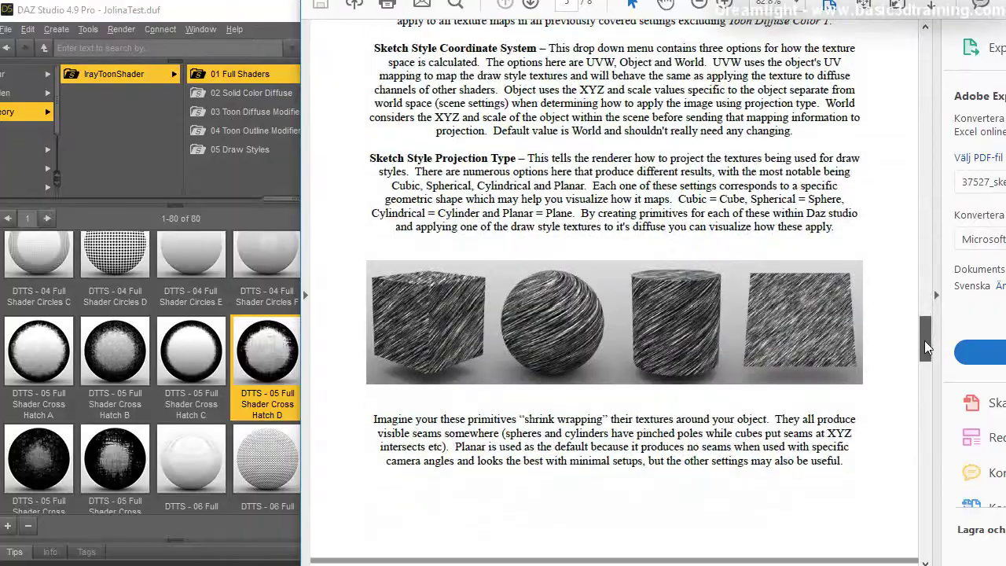
mouse_move(925, 344)
mouse_down()
mouse_move(932, 540)
mouse_move(928, 56)
mouse_up()
Close the PDF guide and its ReadMe's folder window
key(ctrl+w)
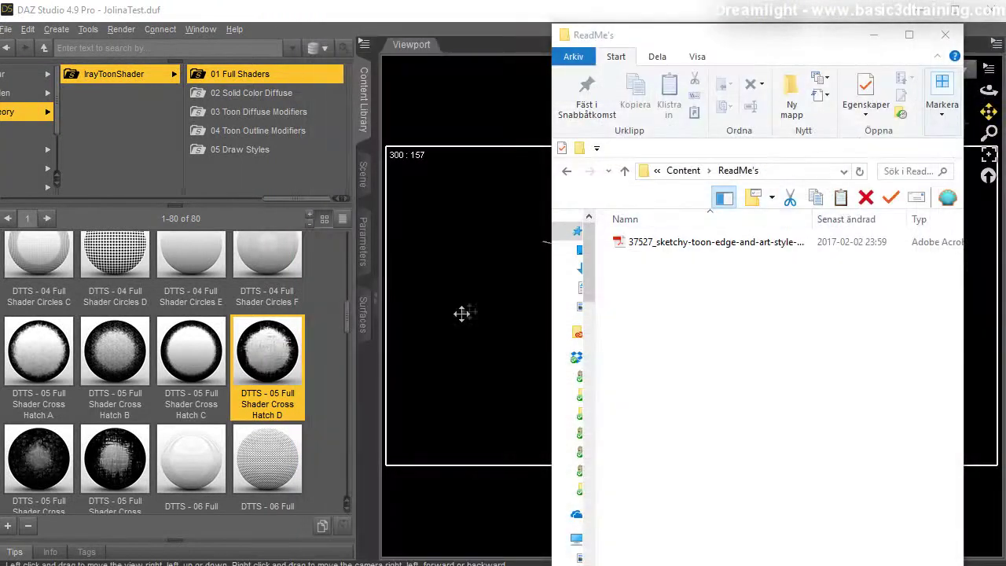
click(946, 36)
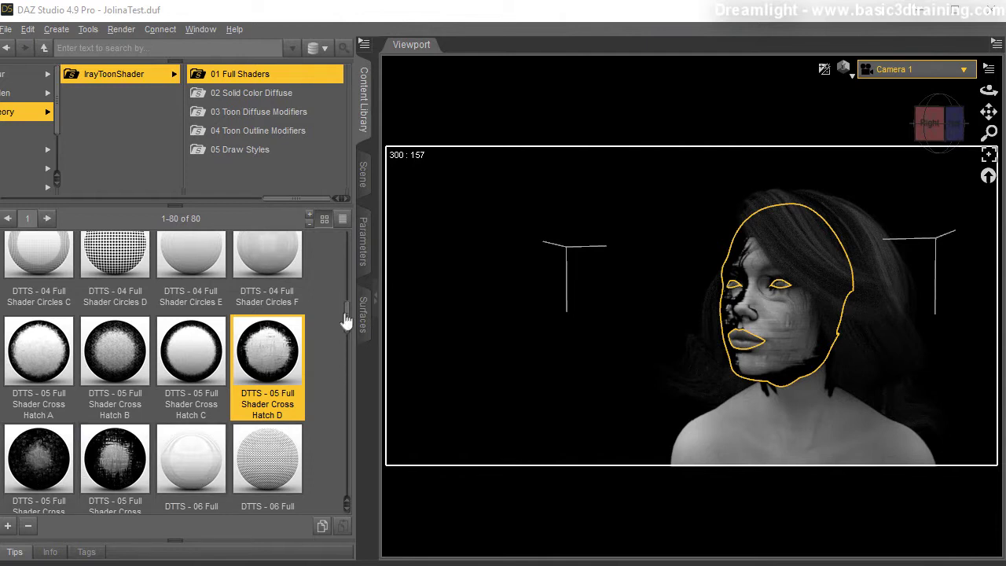
drag(346, 318, 347, 363)
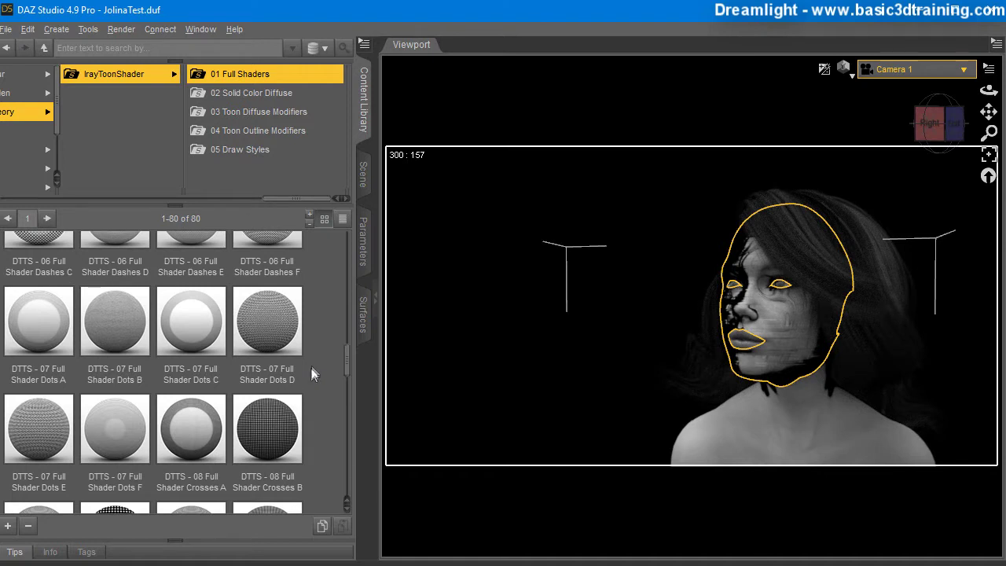
Apply the Full Shader Crosses A preset, then Crosses B, to the figure
double_click(196, 440)
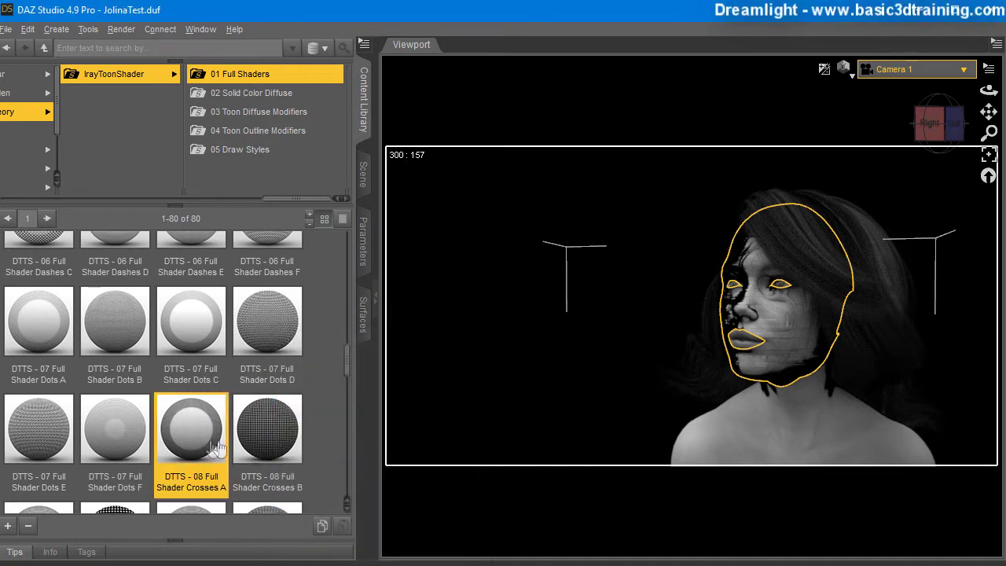
double_click(267, 437)
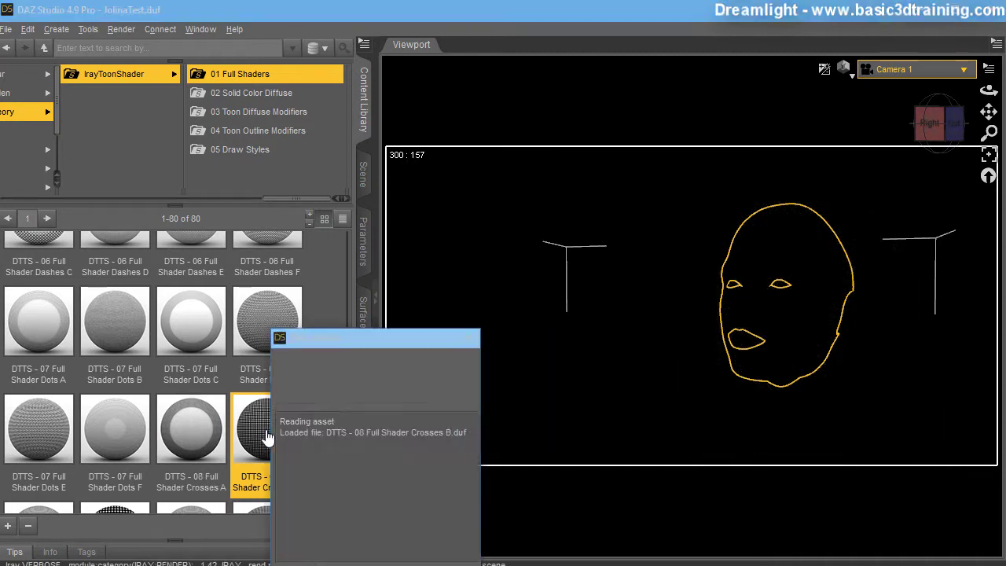
drag(352, 374, 352, 404)
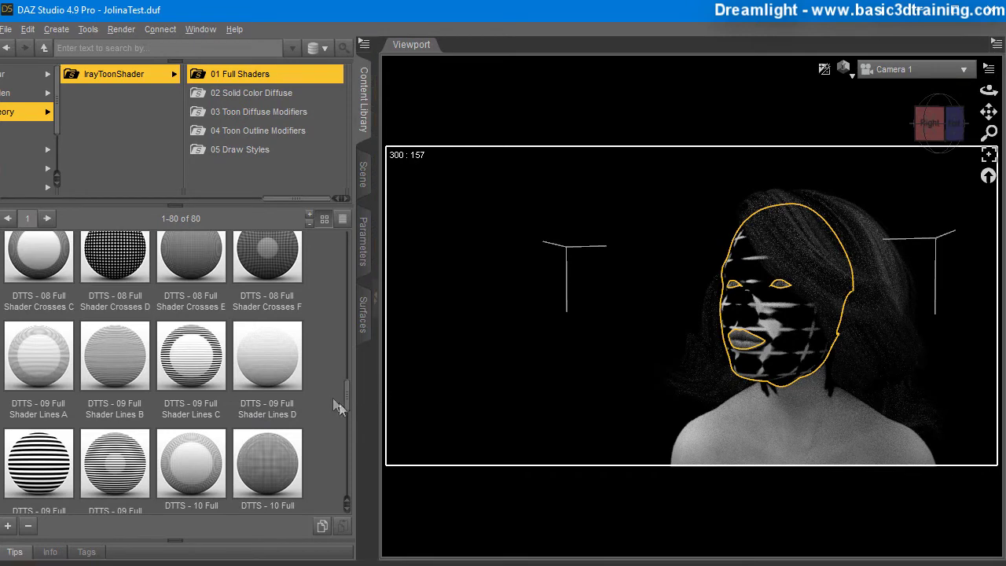
drag(349, 405, 379, 240)
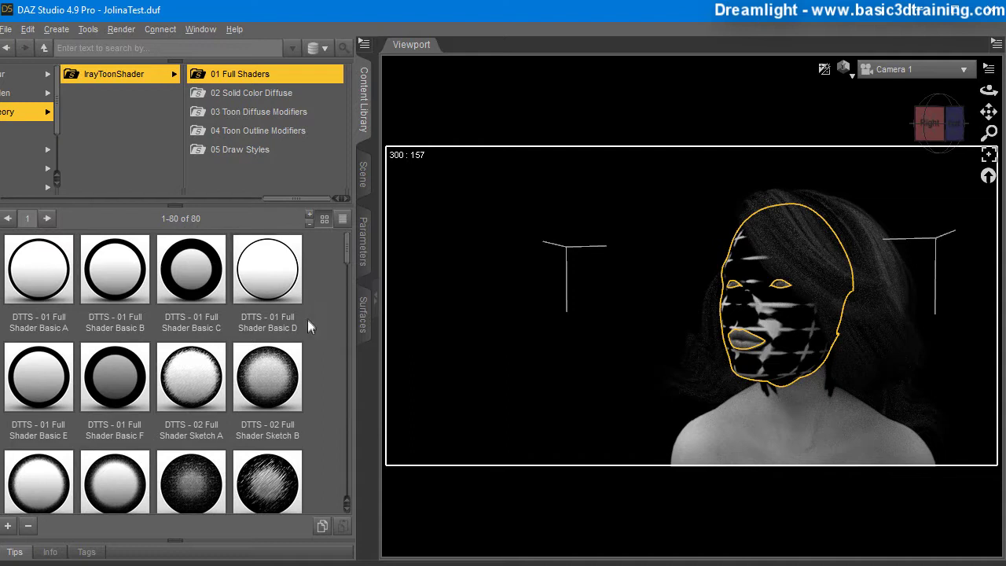
Try Full Shader Basic A and Basic C, settling on Full Shader Basic D for the face
click(61, 273)
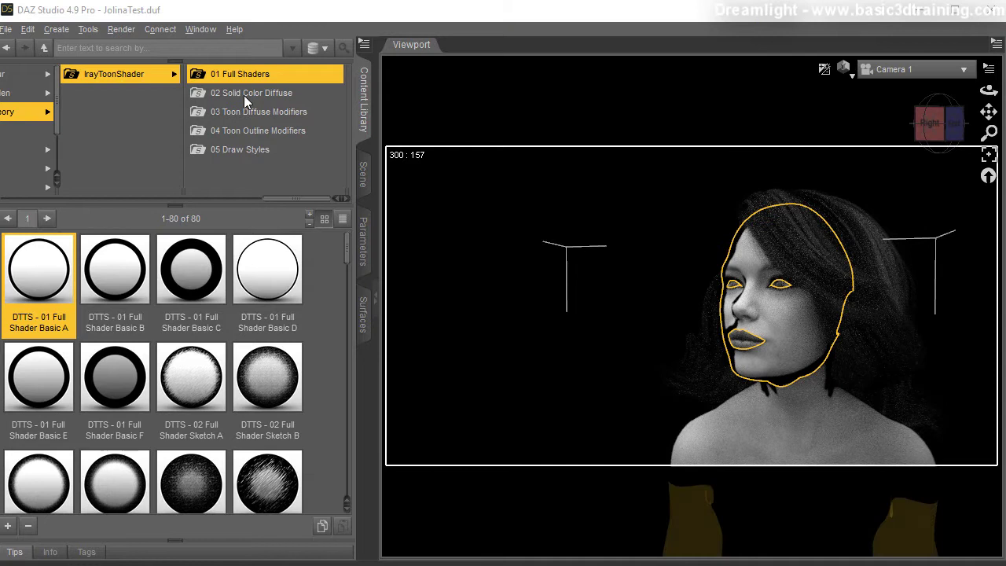
drag(173, 271, 748, 436)
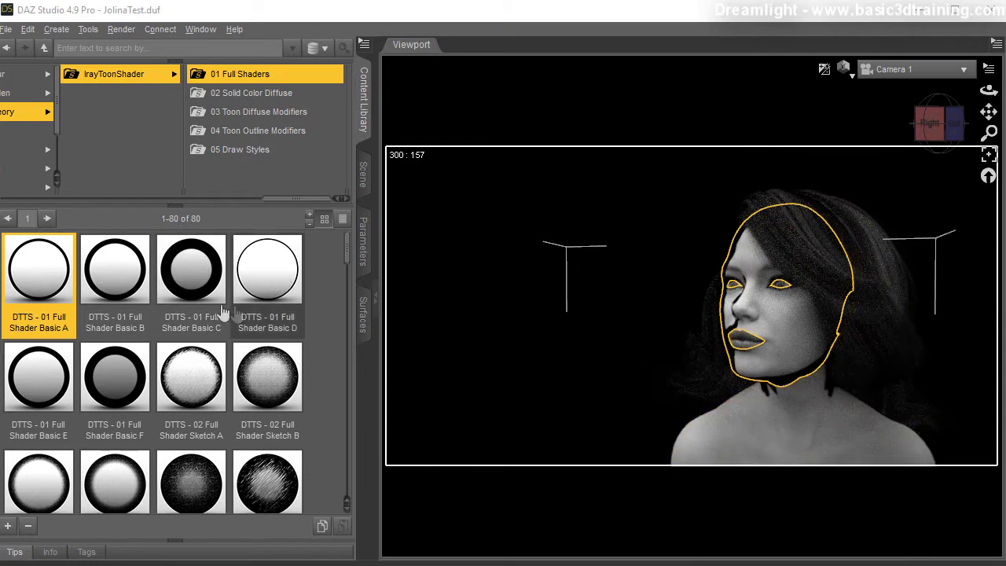
double_click(263, 275)
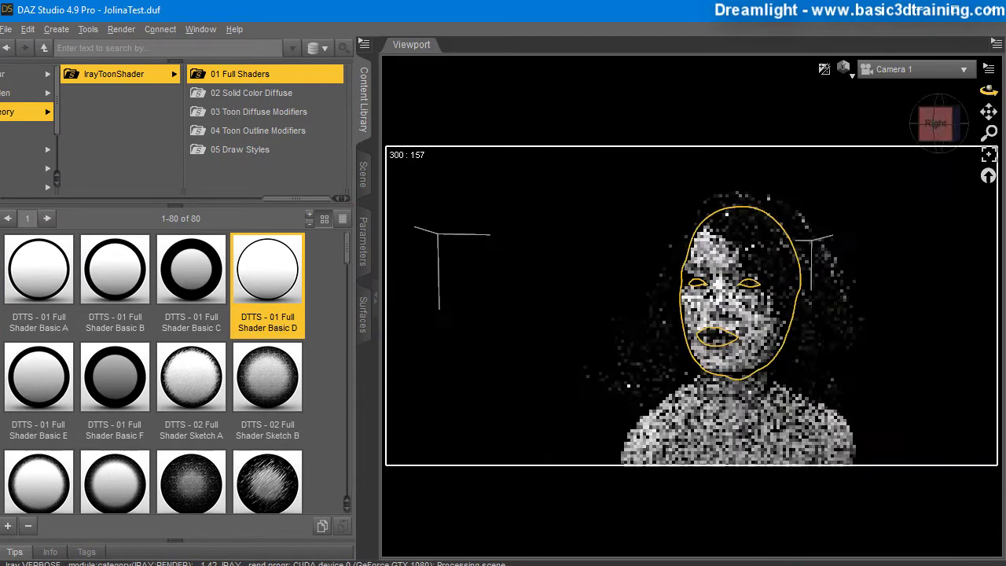
drag(617, 444, 602, 444)
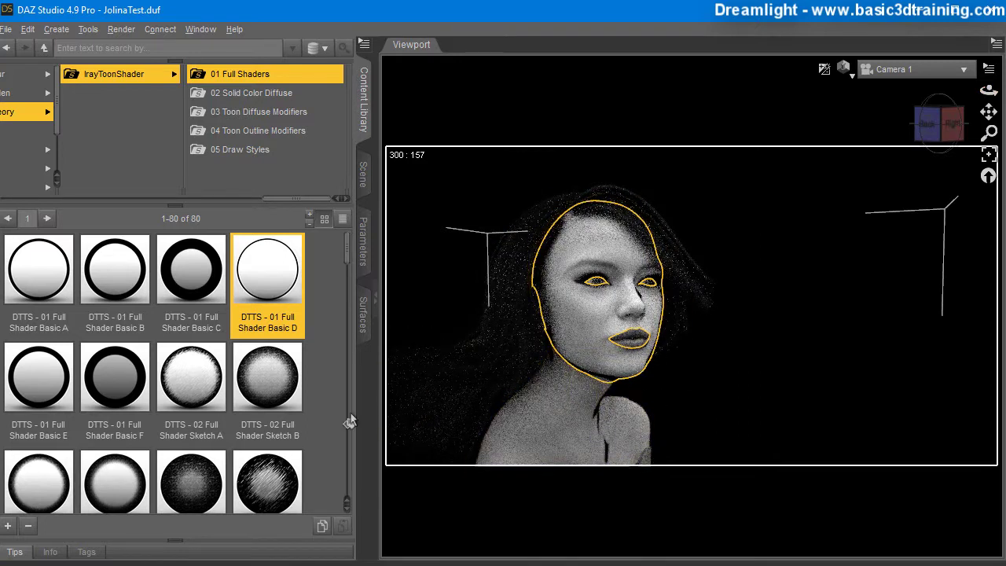
mouse_move(263, 268)
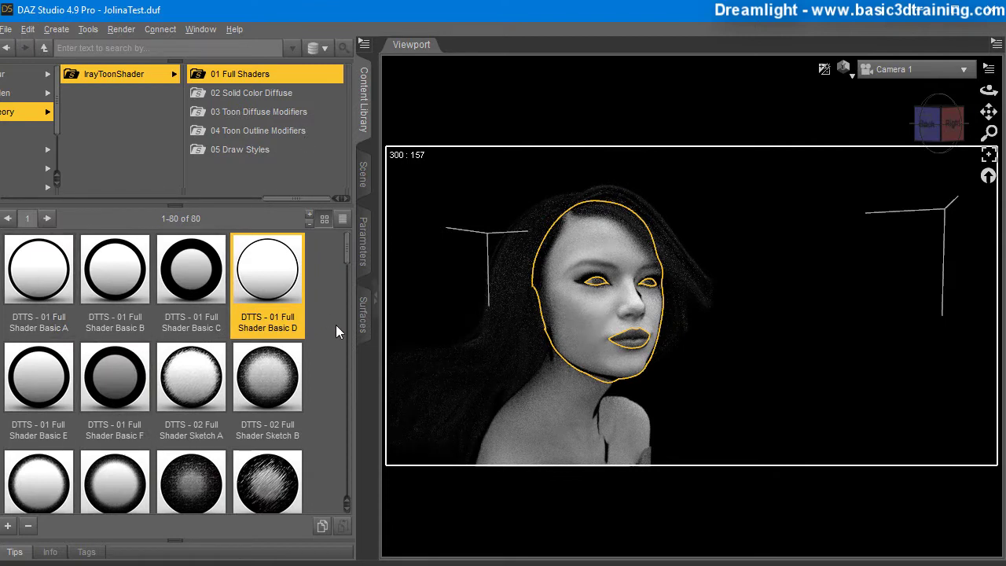
scroll(336, 324, down, 15)
scroll(336, 324, up, 15)
Try solid diffuse colours on the face (pink, red, brown, 03 Color C), ending orange with 04 Color A
scroll(330, 362, down, 8)
scroll(330, 361, up, 8)
click(236, 95)
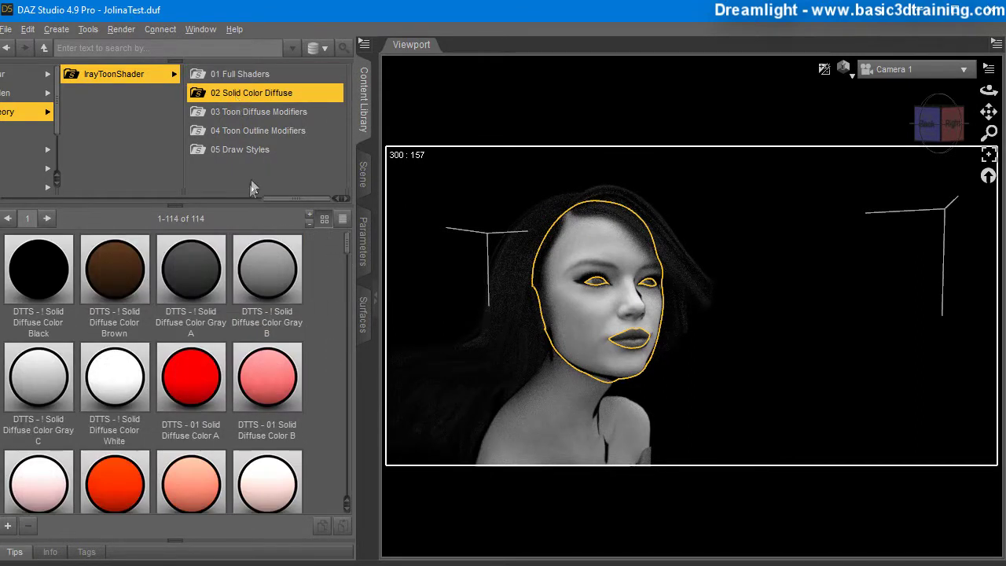
drag(268, 299, 589, 313)
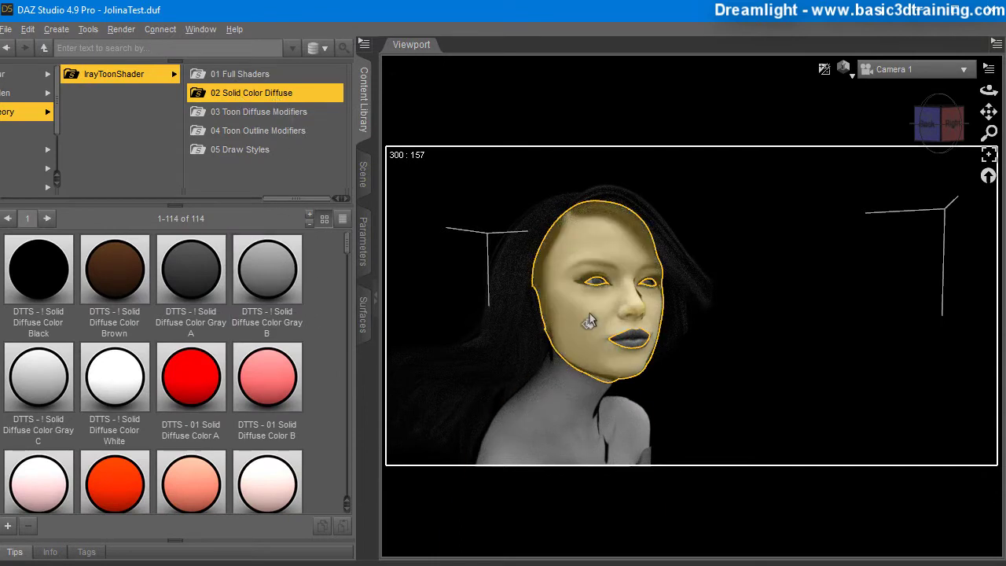
double_click(267, 399)
double_click(174, 389)
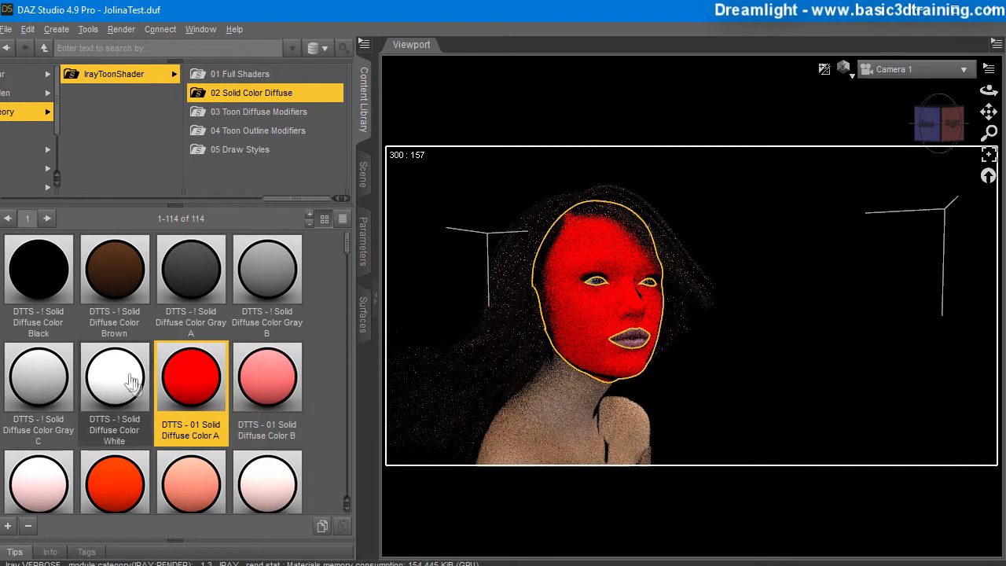
double_click(114, 271)
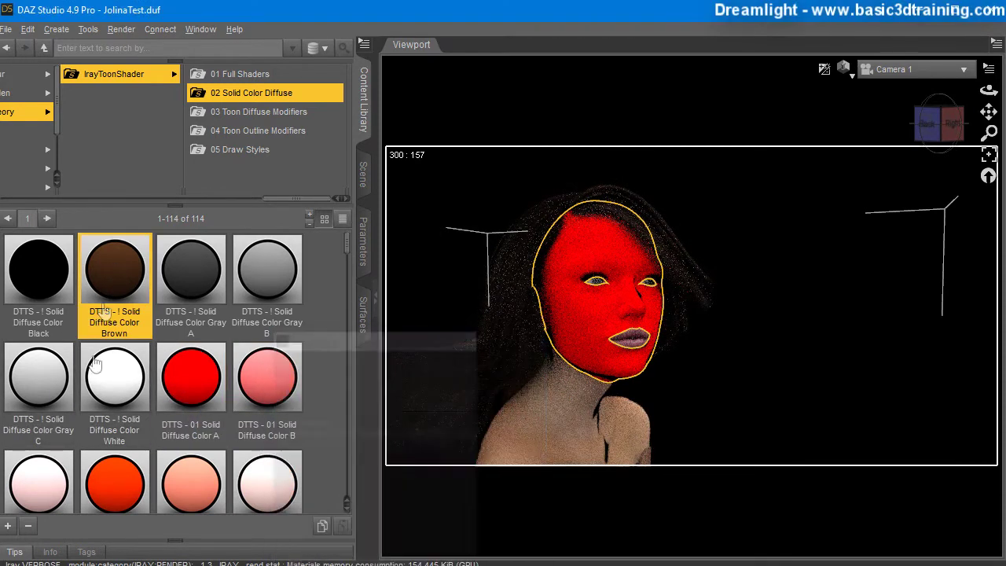
scroll(197, 401, down, 3)
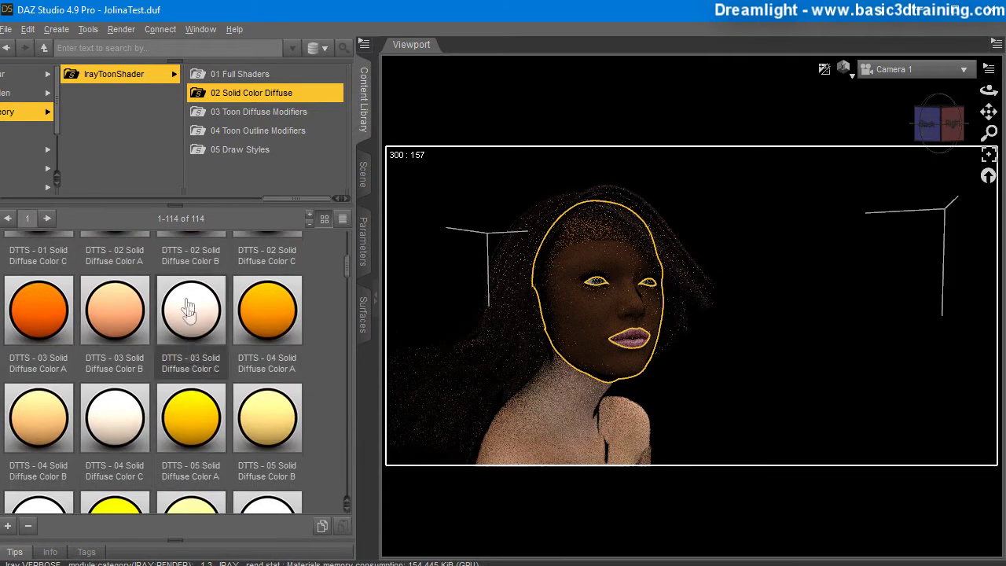
double_click(189, 311)
double_click(267, 317)
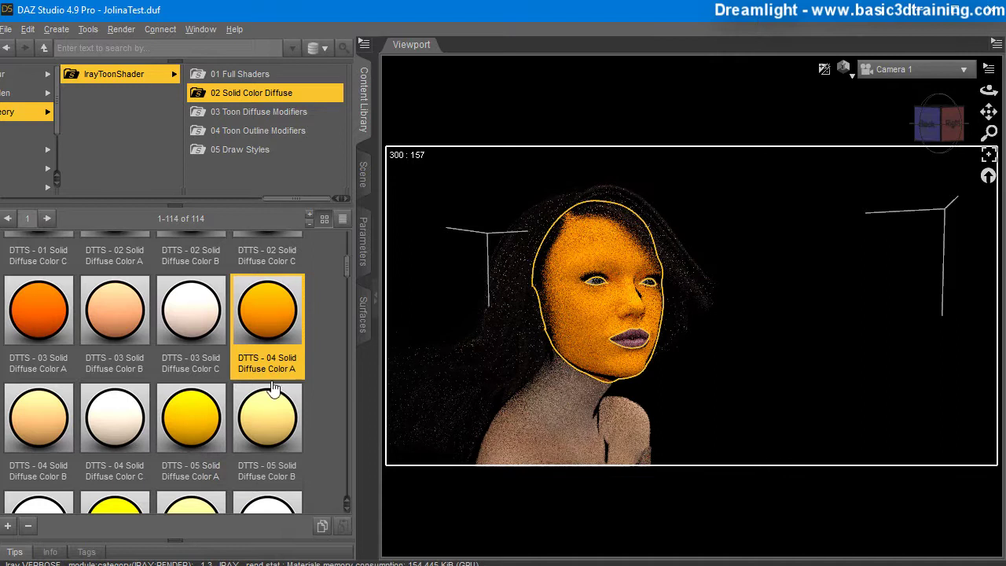
Select the figure's body and colour it green with 16 Solid Diffuse Color A
scroll(182, 418, down, 4)
scroll(183, 418, down, 2)
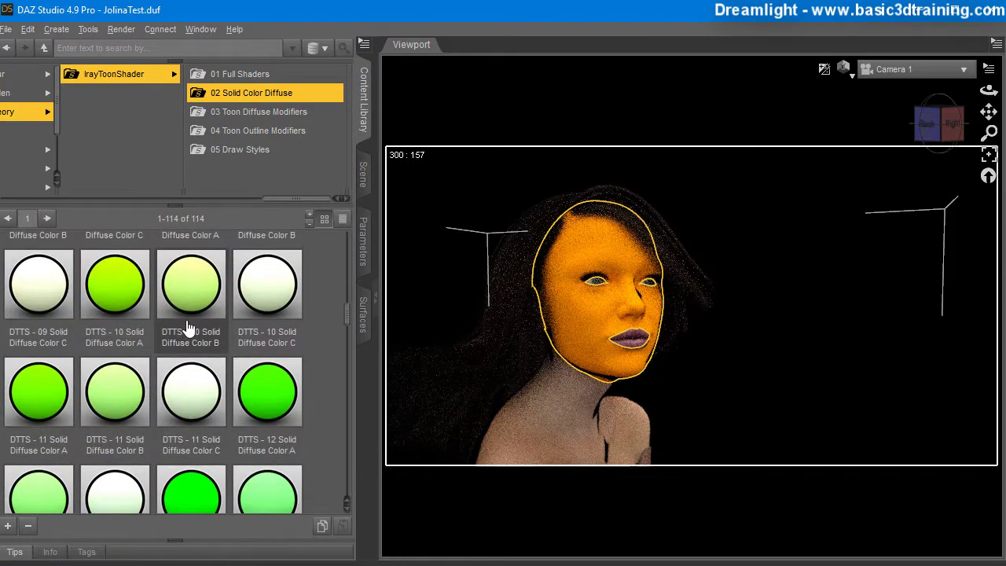
scroll(187, 330, down, 3)
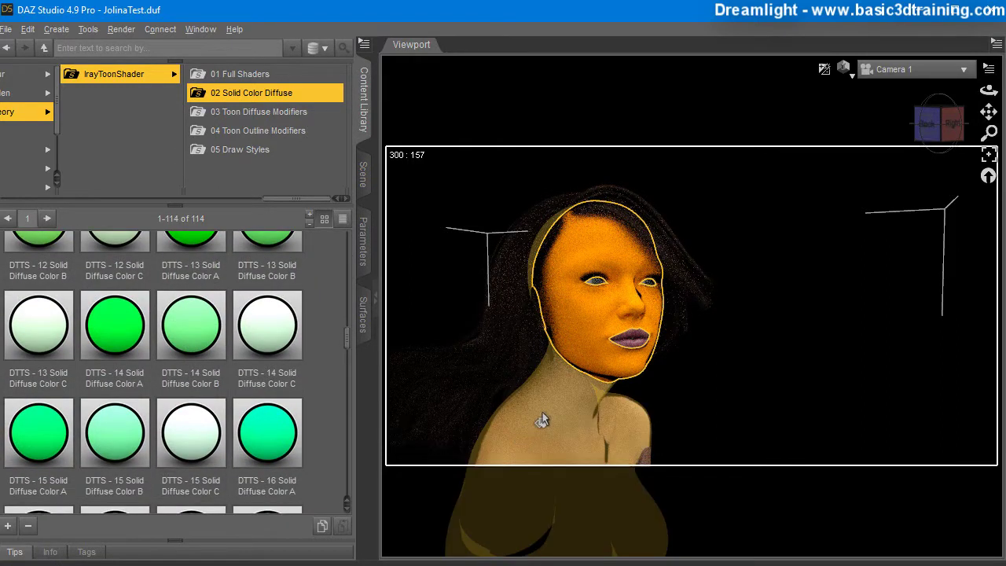
click(542, 420)
double_click(268, 431)
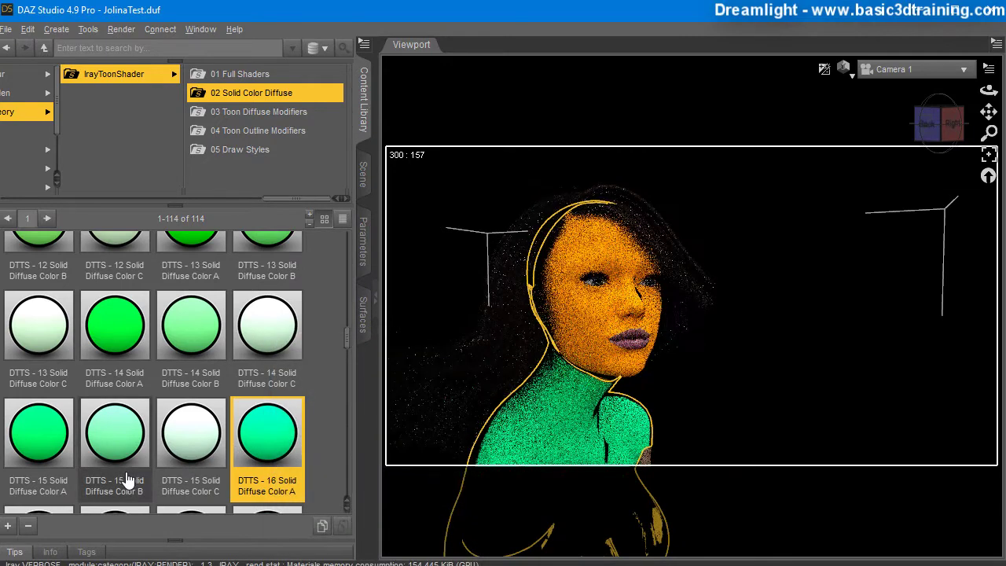
scroll(159, 374, down, 5)
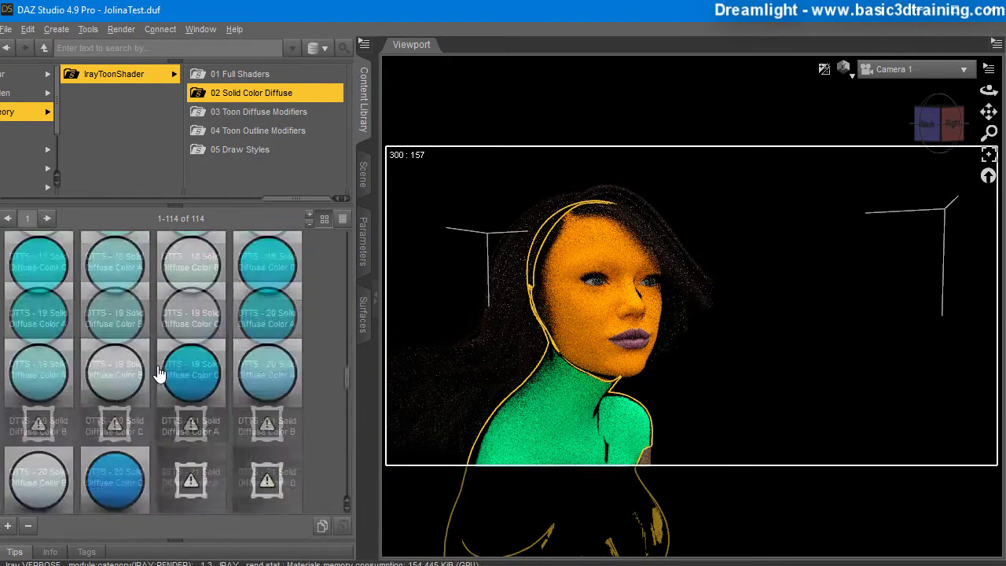
scroll(159, 374, down, 5)
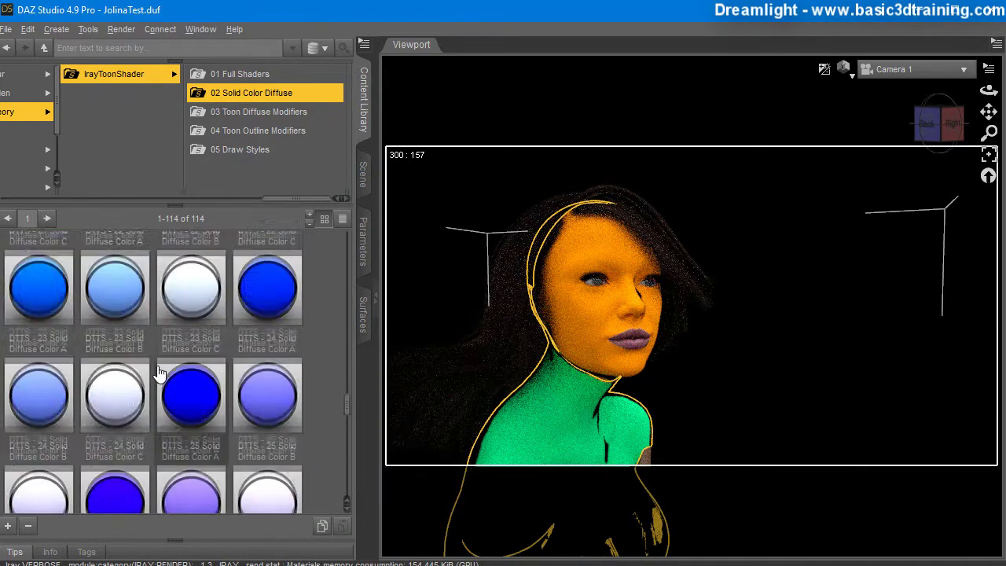
scroll(159, 374, up, 15)
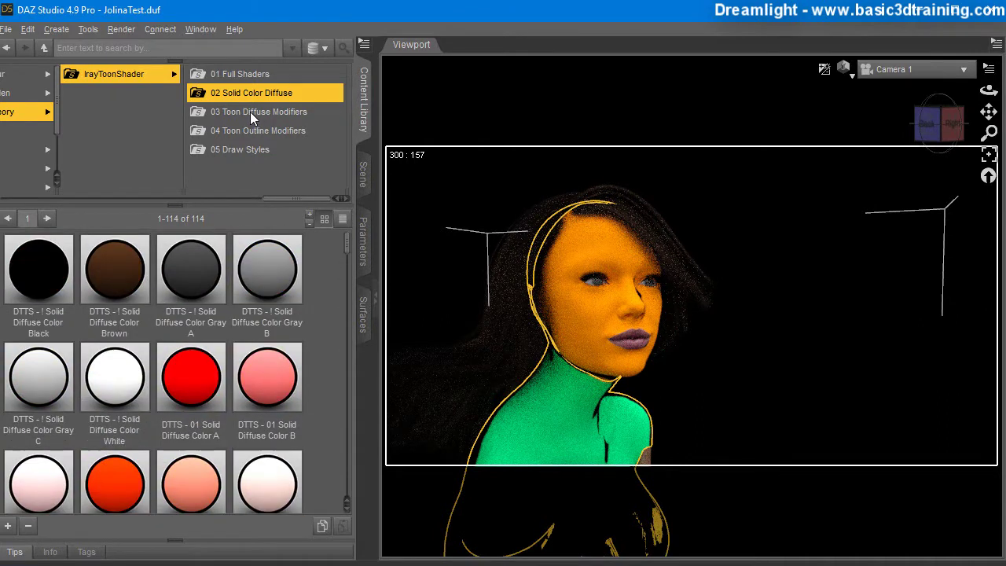
Apply Toon Diffuse Edge Strength C, Normal E, Edge Strength F, then Edge Contrast B to the face
click(250, 112)
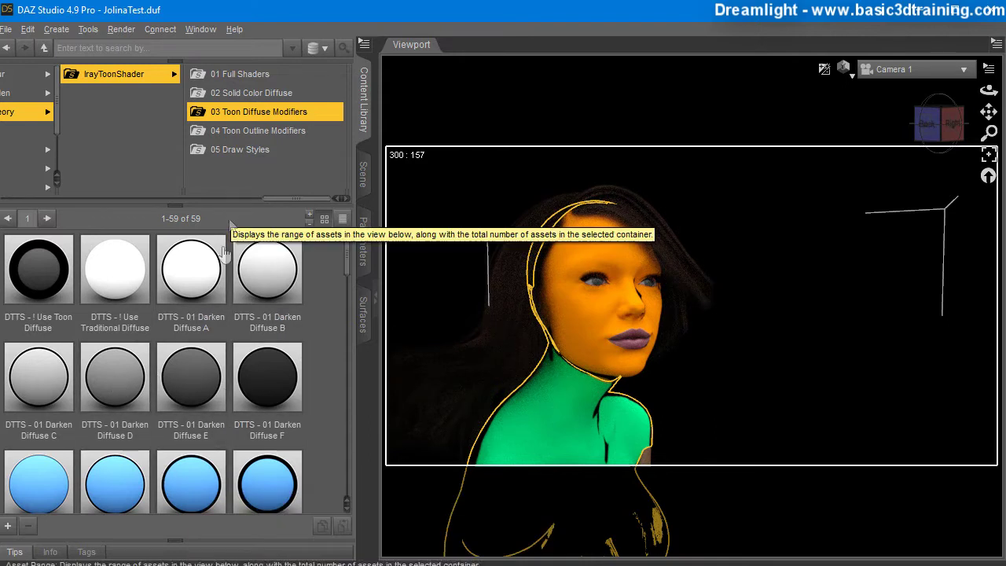
click(209, 476)
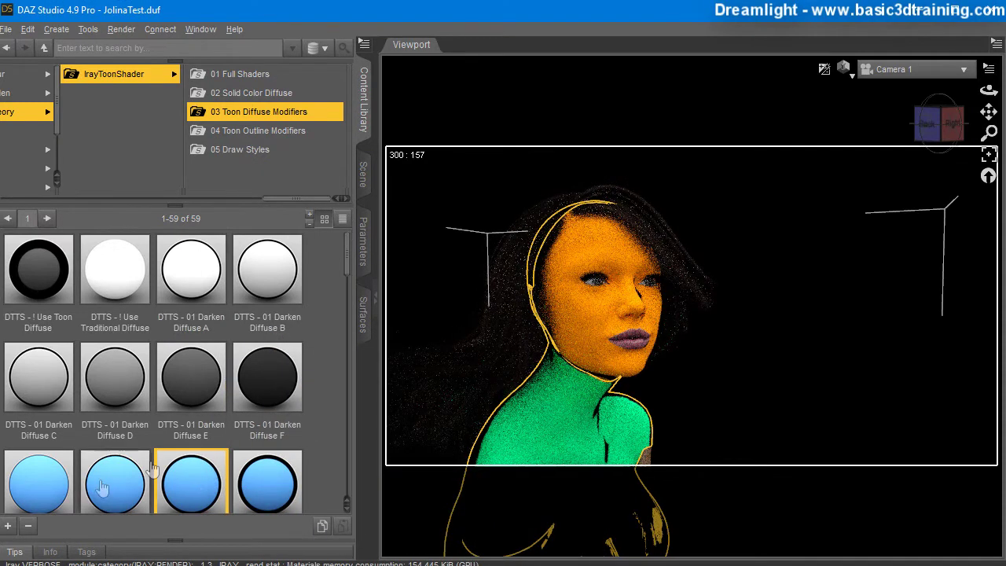
double_click(209, 486)
scroll(243, 405, down, 3)
scroll(242, 405, down, 1)
mouse_move(245, 388)
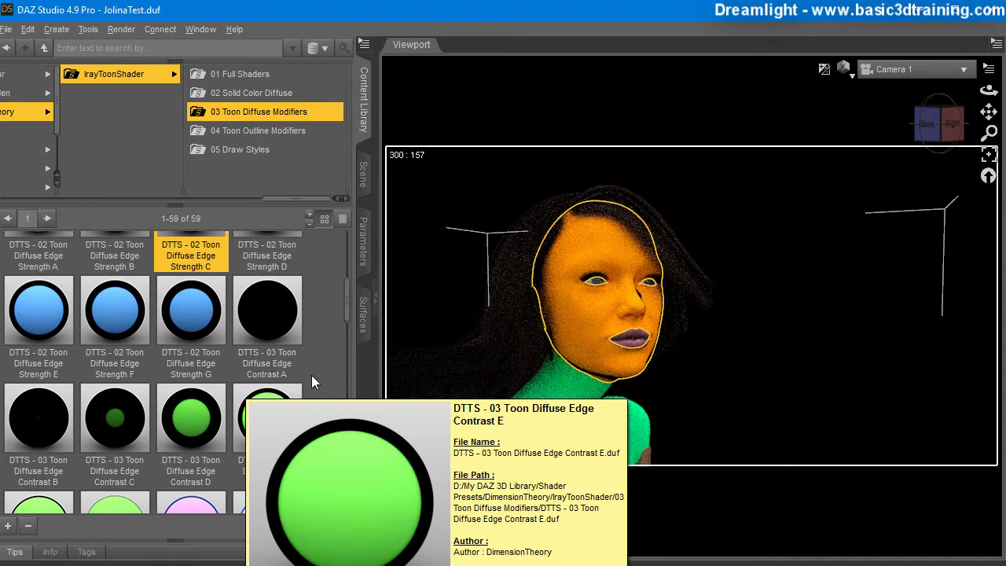
scroll(314, 378, down, 3)
double_click(187, 353)
scroll(157, 346, up, 4)
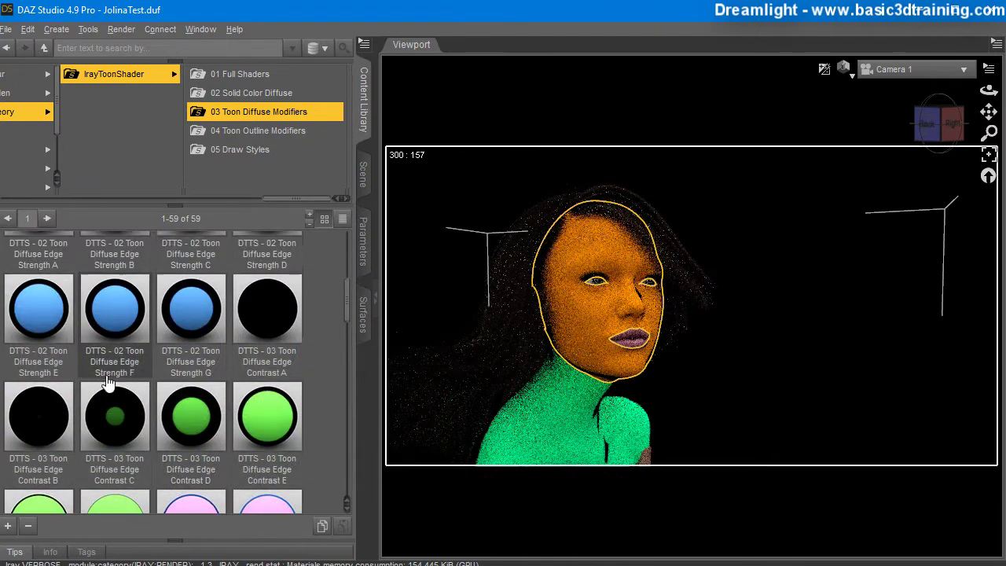
click(112, 336)
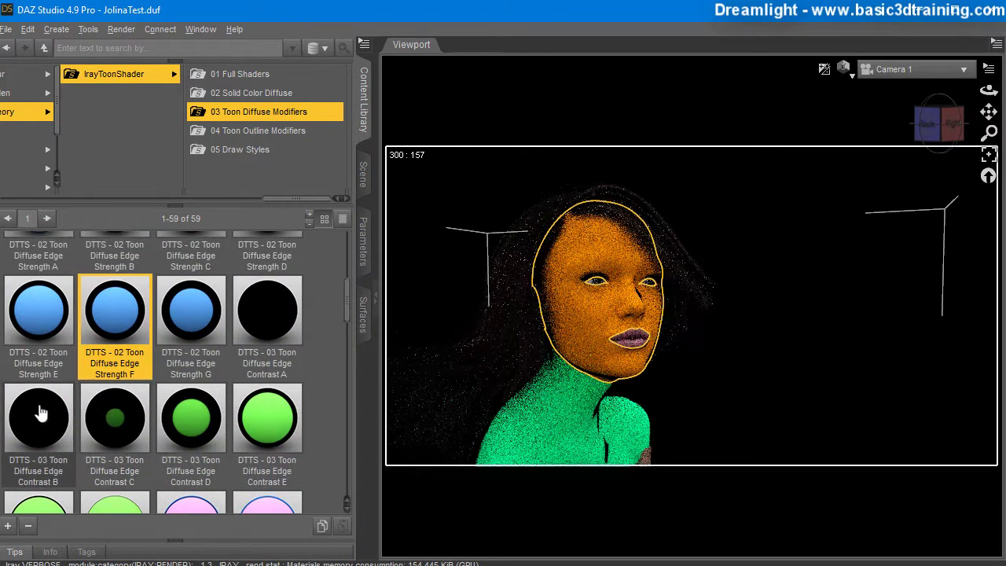
double_click(39, 411)
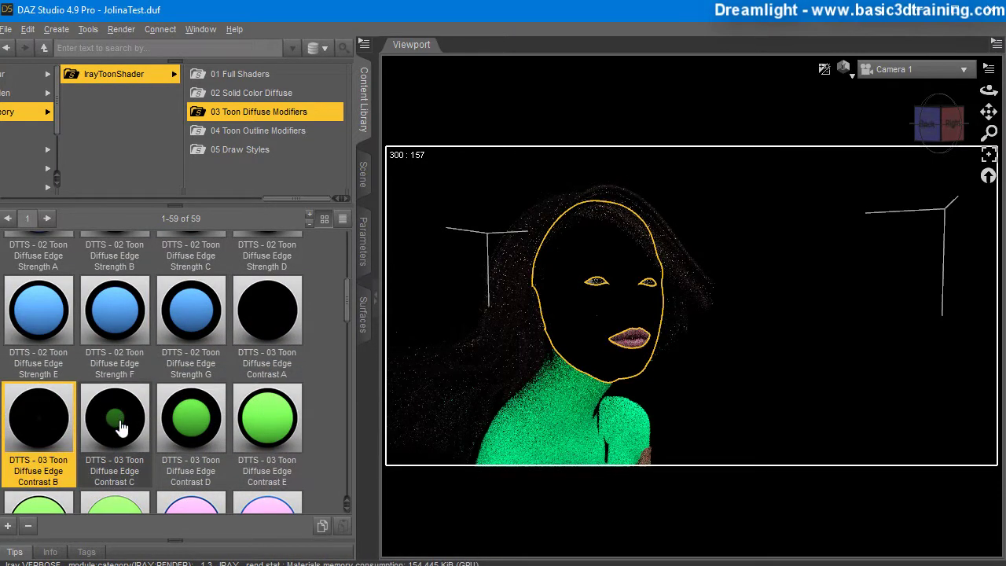
Apply Edge Contrast C and D, then another Toon Diffuse Normal preset to the face
double_click(126, 425)
double_click(186, 419)
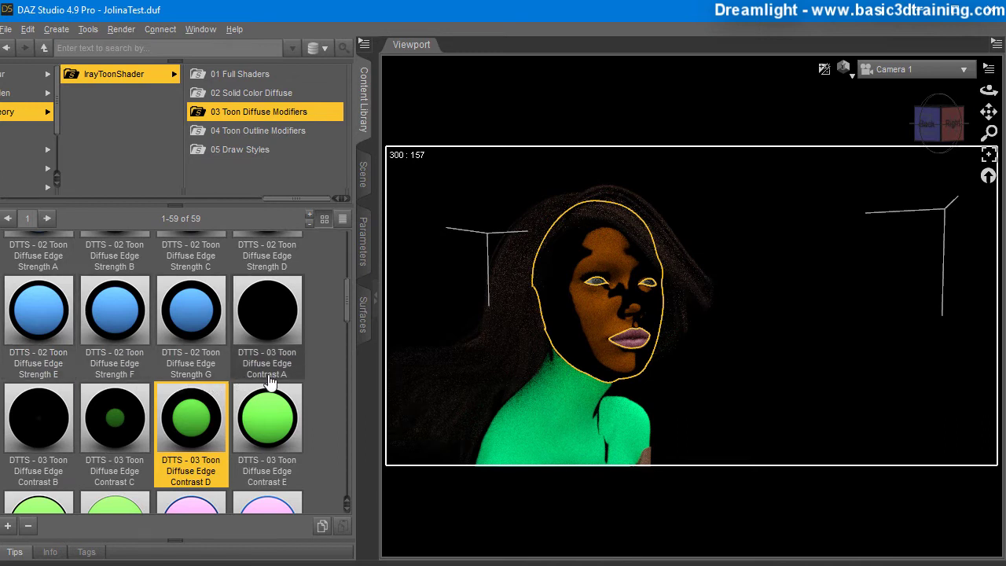
scroll(41, 482, down, 2)
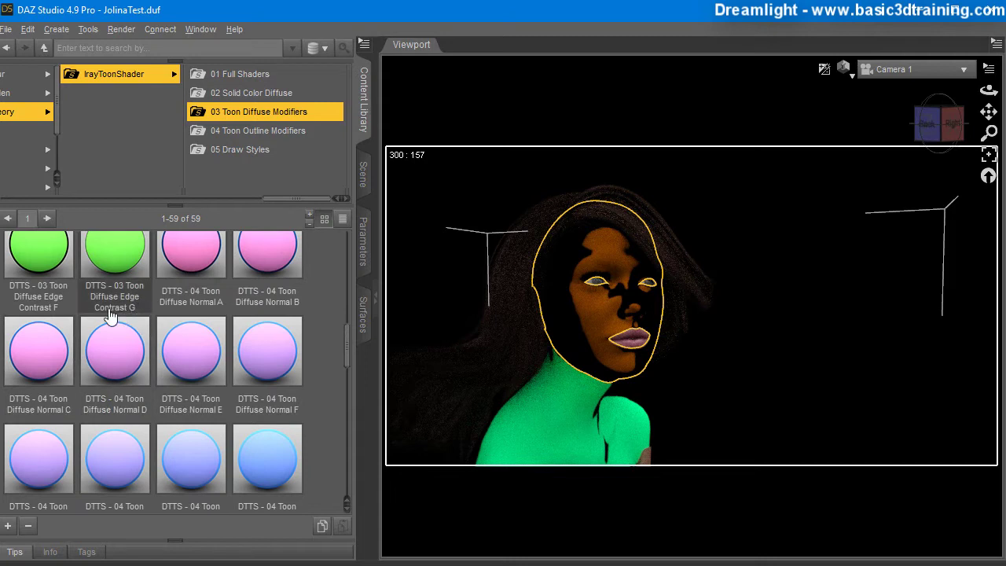
scroll(144, 347, down, 5)
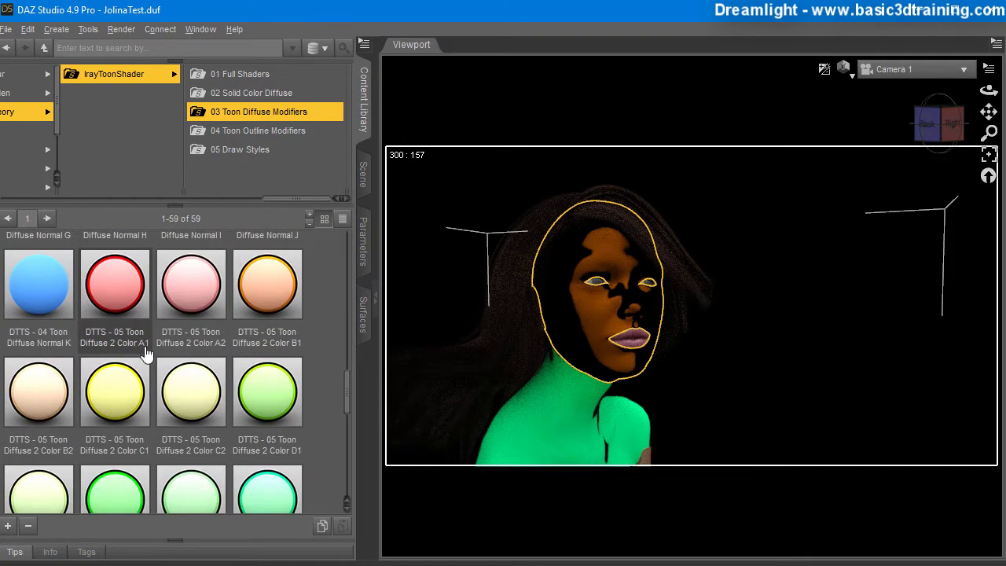
scroll(146, 348, down, 3)
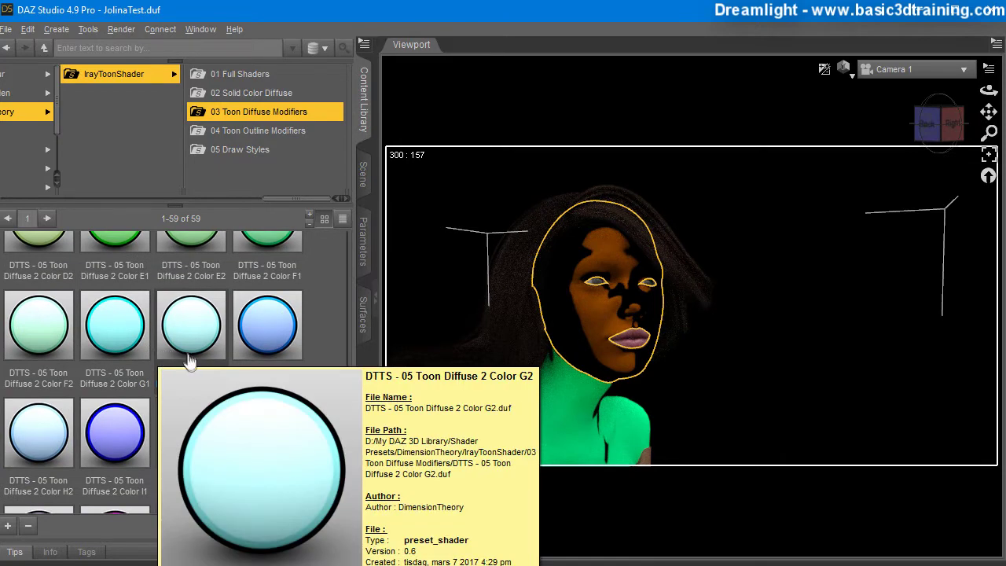
scroll(191, 359, down, 3)
scroll(325, 422, up, 10)
scroll(325, 421, down, 4)
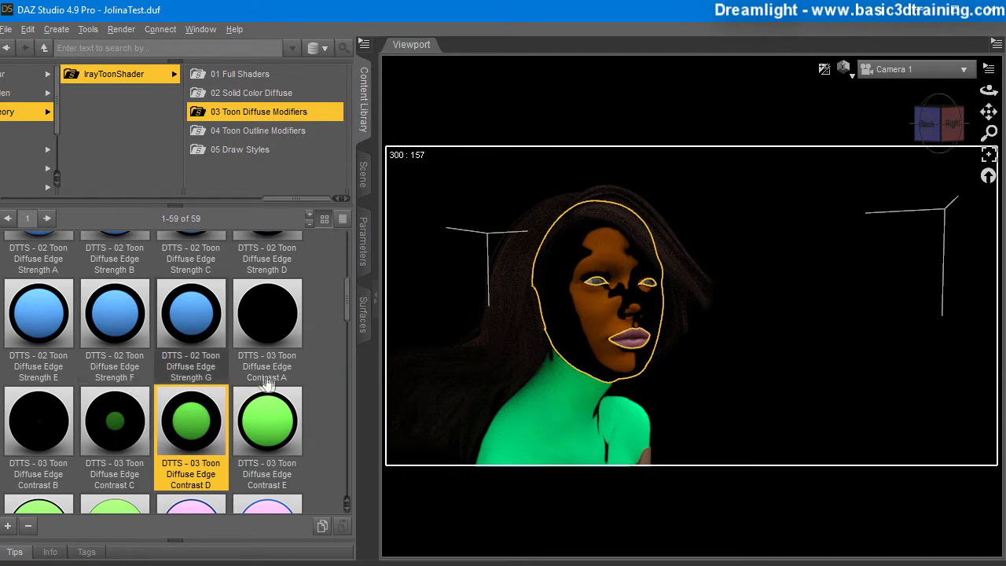
scroll(300, 383, down, 3)
scroll(299, 383, down, 2)
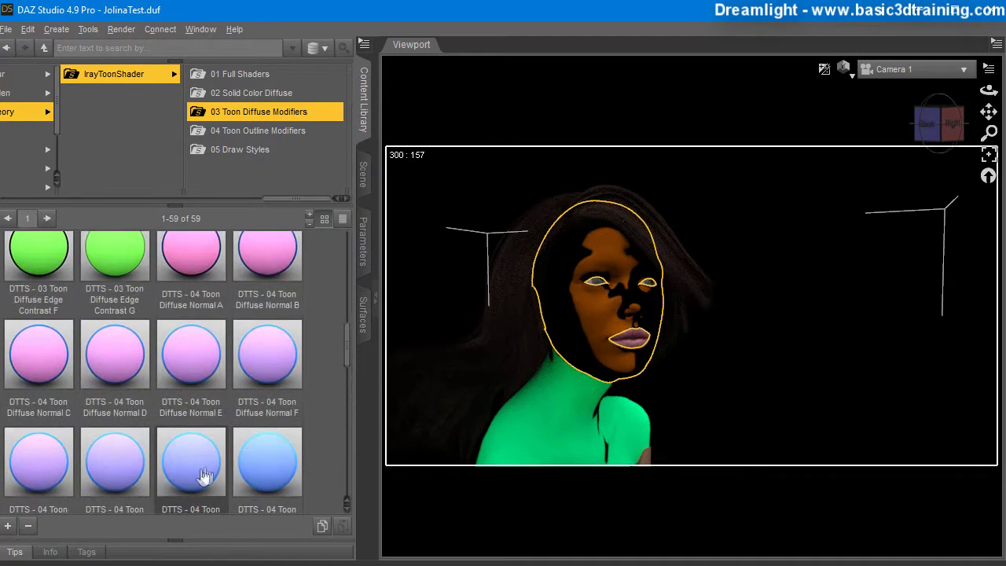
double_click(197, 474)
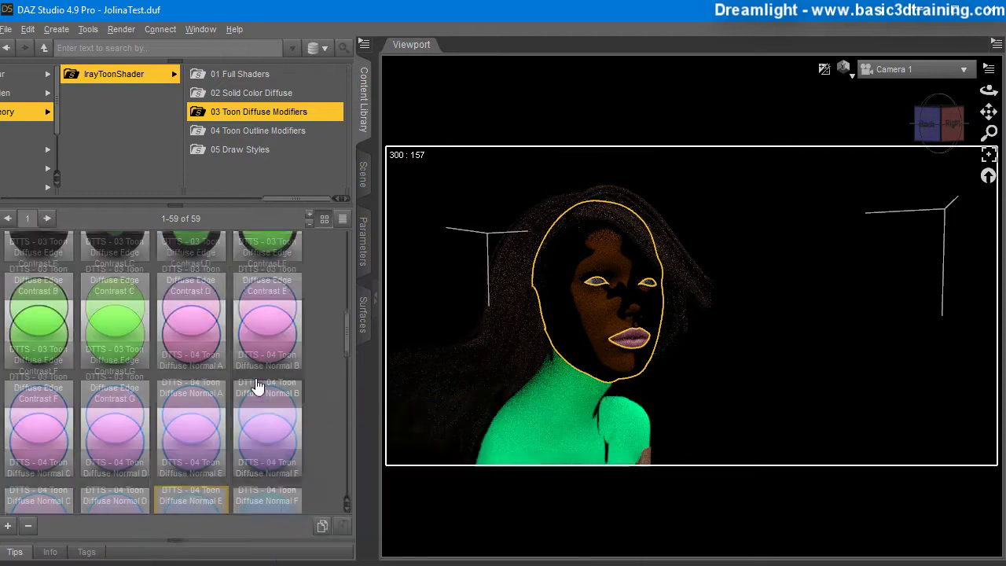
Browse the remaining Toon Diffuse Modifiers tiles, then show the 53 Toon Outline Modifiers presets
scroll(229, 393, up, 3)
scroll(189, 393, down, 4)
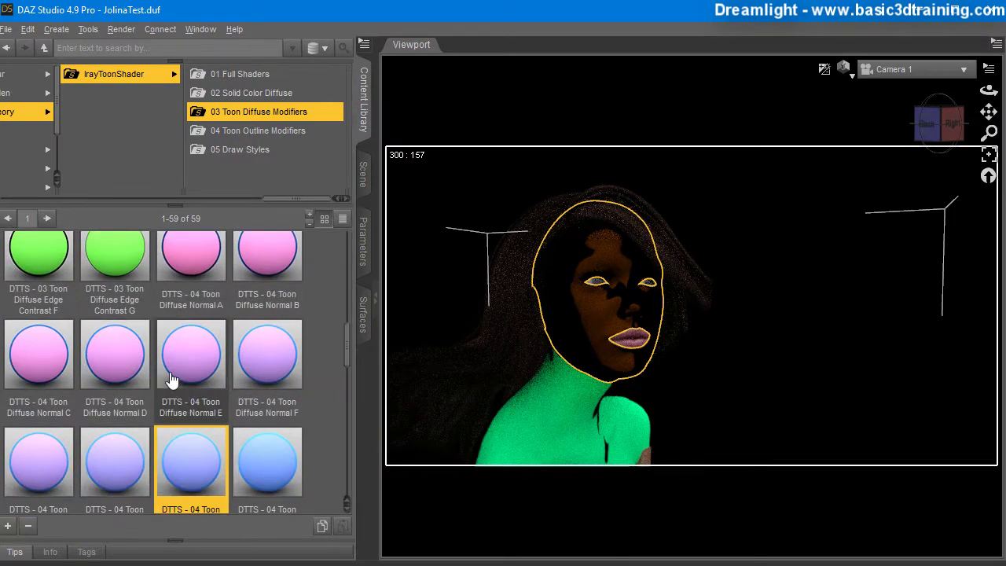
mouse_move(171, 379)
mouse_move(122, 307)
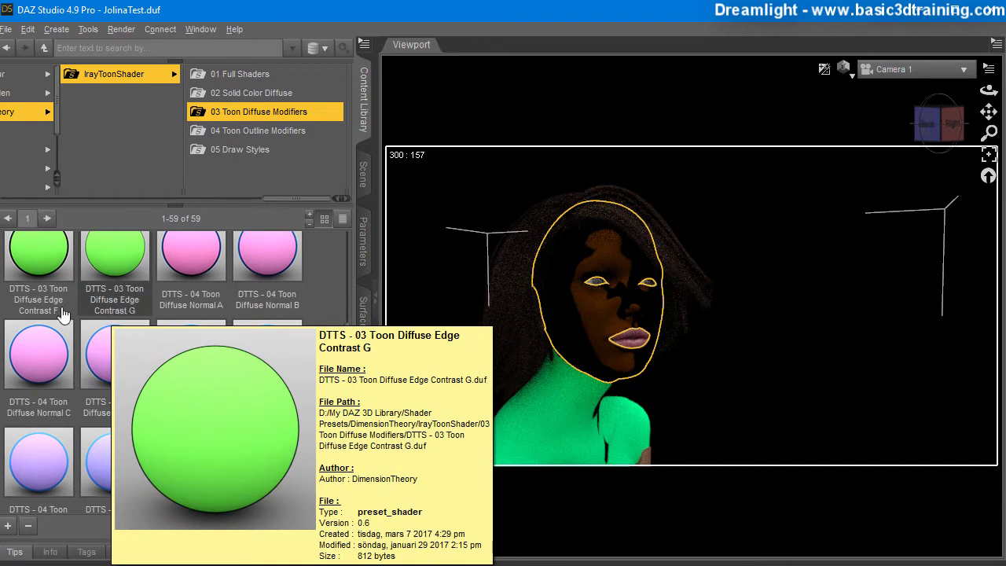
mouse_move(186, 313)
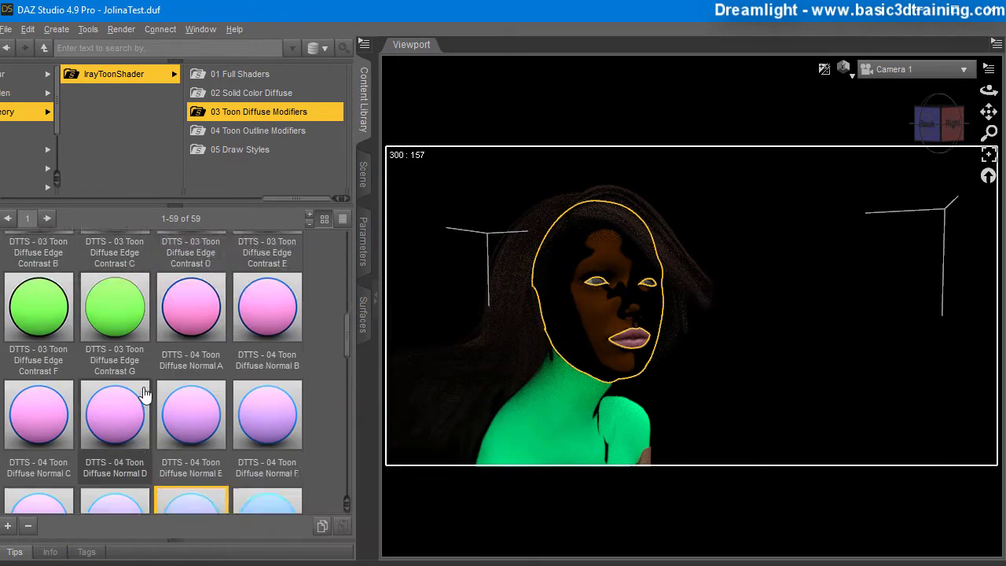
scroll(146, 385, up, 5)
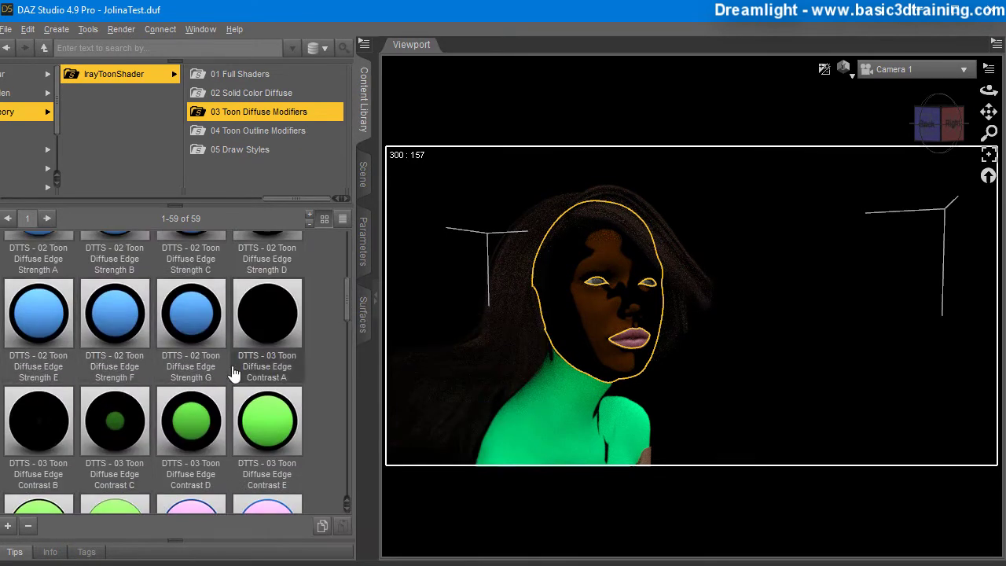
scroll(137, 382, up, 3)
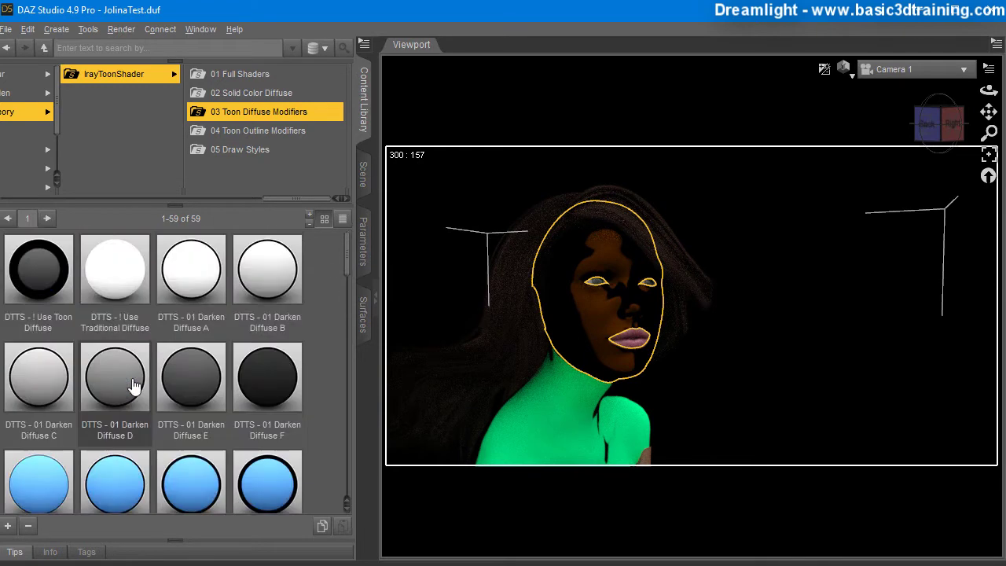
scroll(112, 315, down, 15)
scroll(327, 358, up, 15)
scroll(329, 360, down, 15)
scroll(330, 360, up, 15)
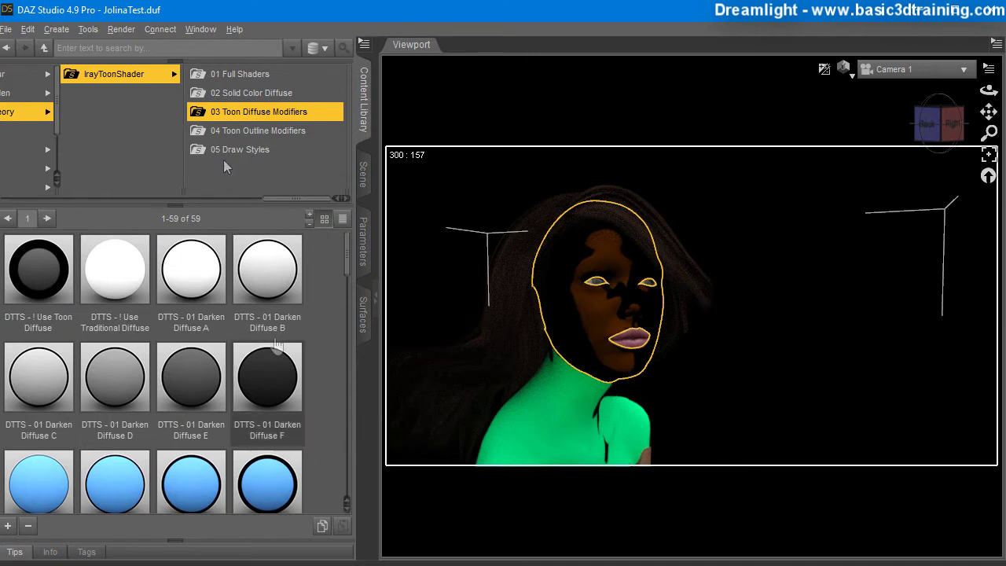
click(227, 131)
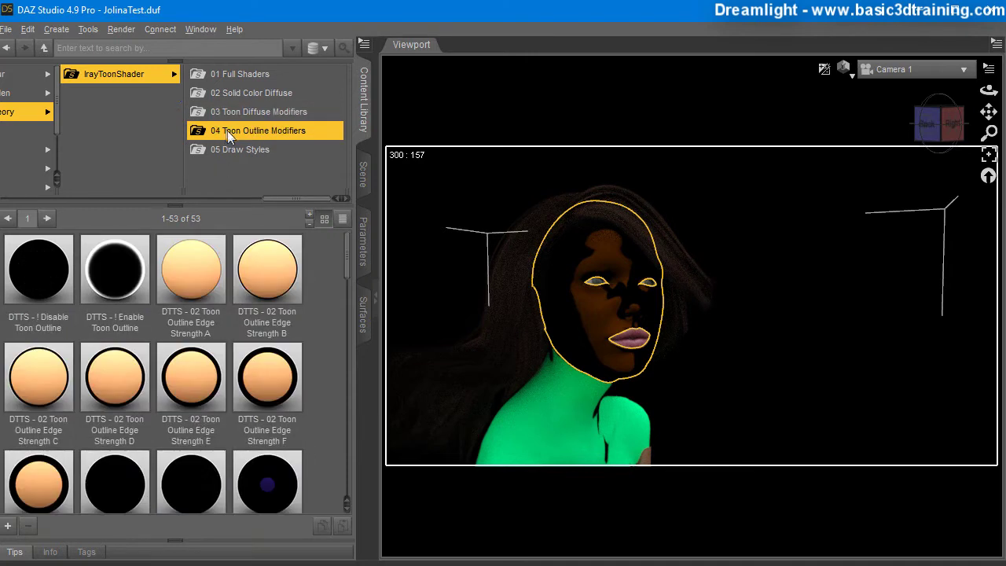
Apply Outline Edge Strength B and D, Outline Normal C, Outline Color G1 and F1, then show Draw Styles
double_click(260, 275)
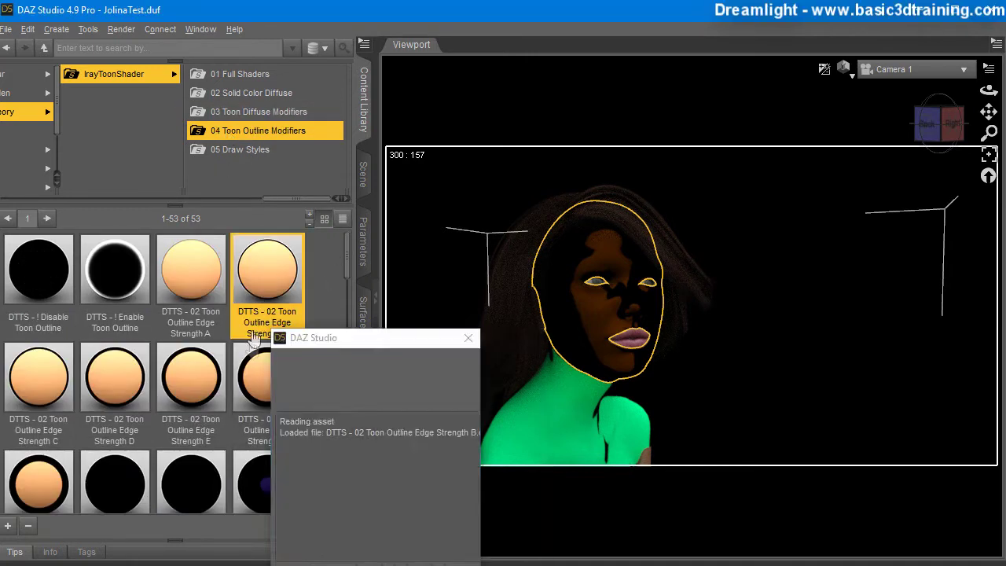
double_click(126, 385)
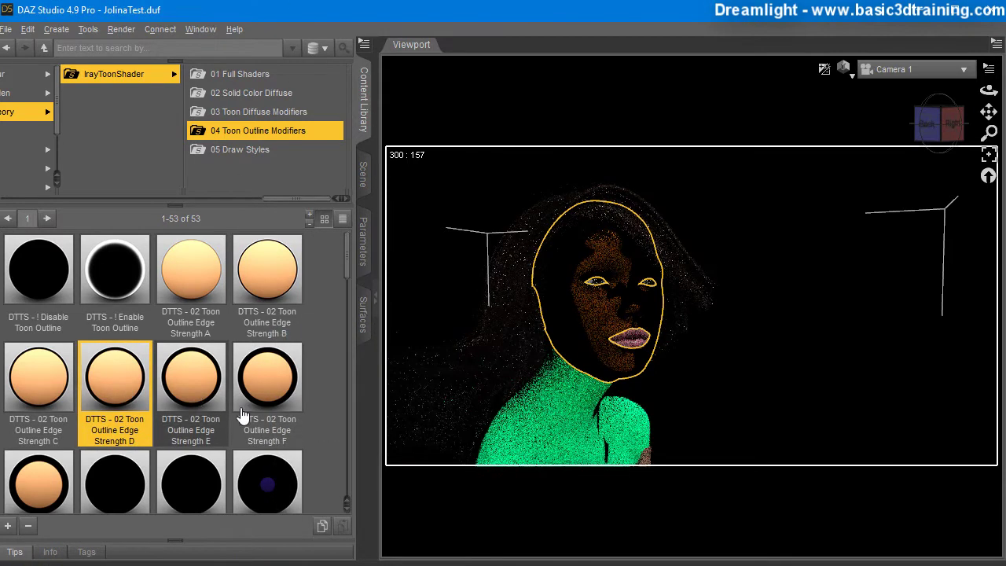
scroll(242, 413, down, 5)
double_click(206, 422)
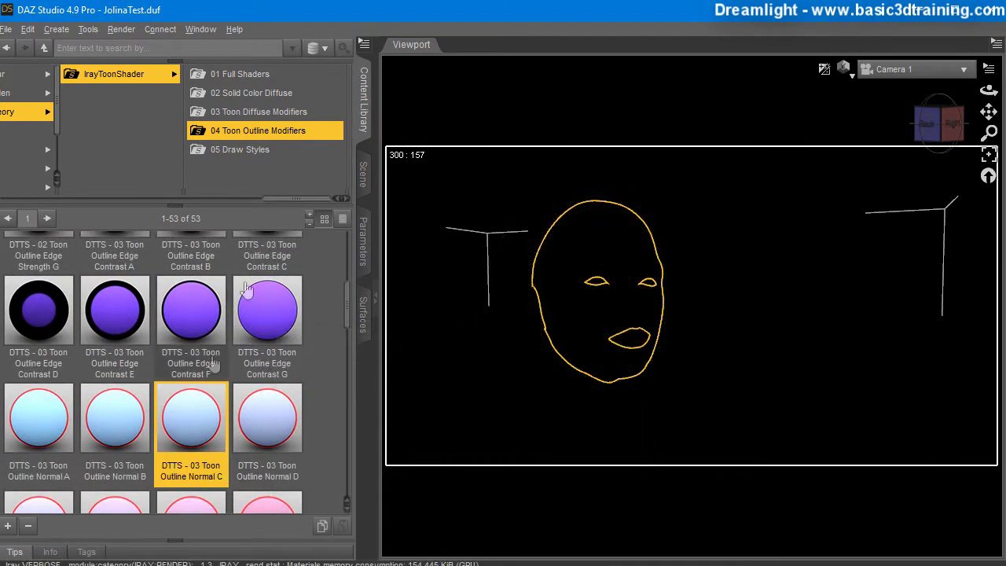
scroll(255, 370, down, 10)
double_click(269, 410)
double_click(126, 399)
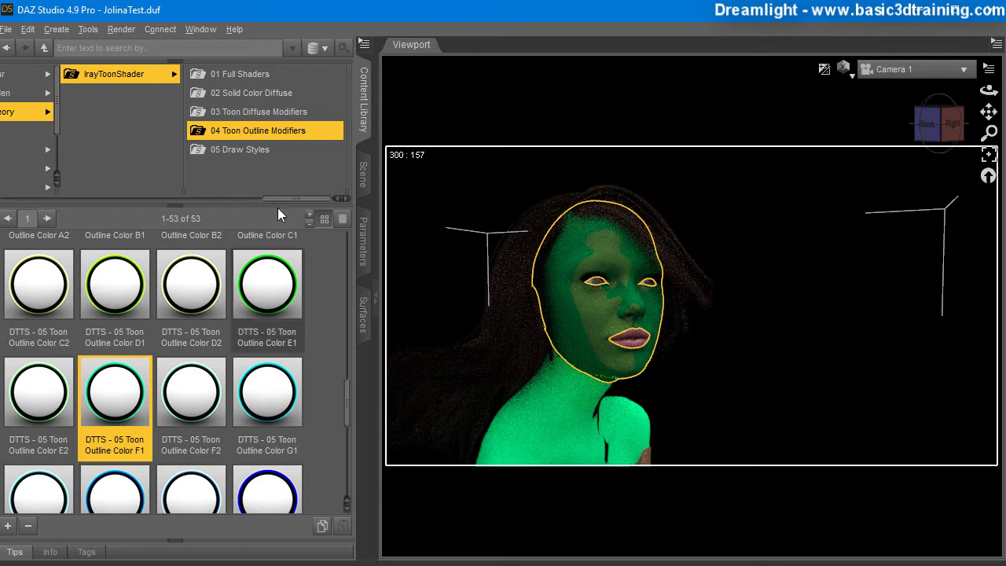
click(241, 151)
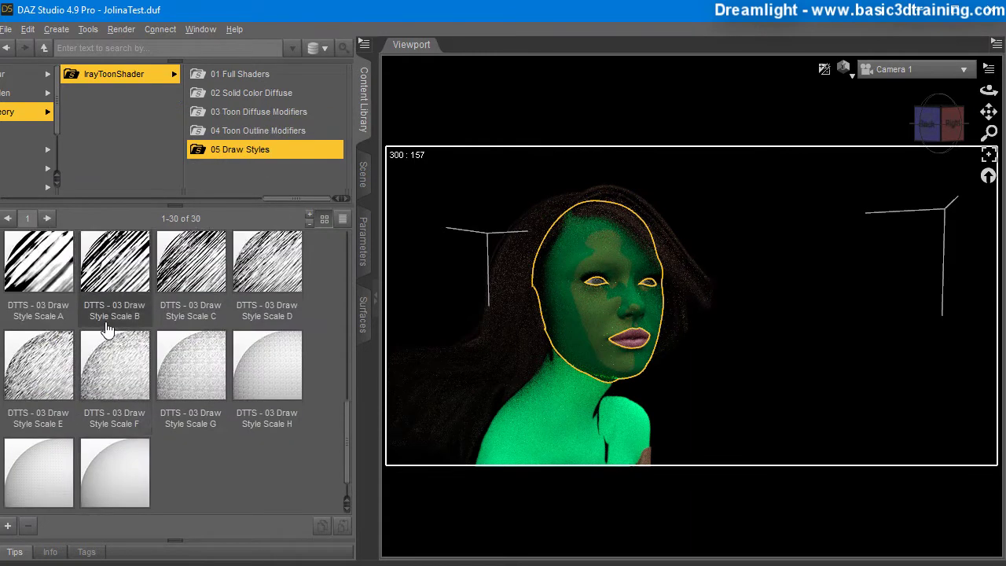
Apply Outline Sketch and Draw Style Scale A, B and C while zooming in on the shoulder
double_click(270, 396)
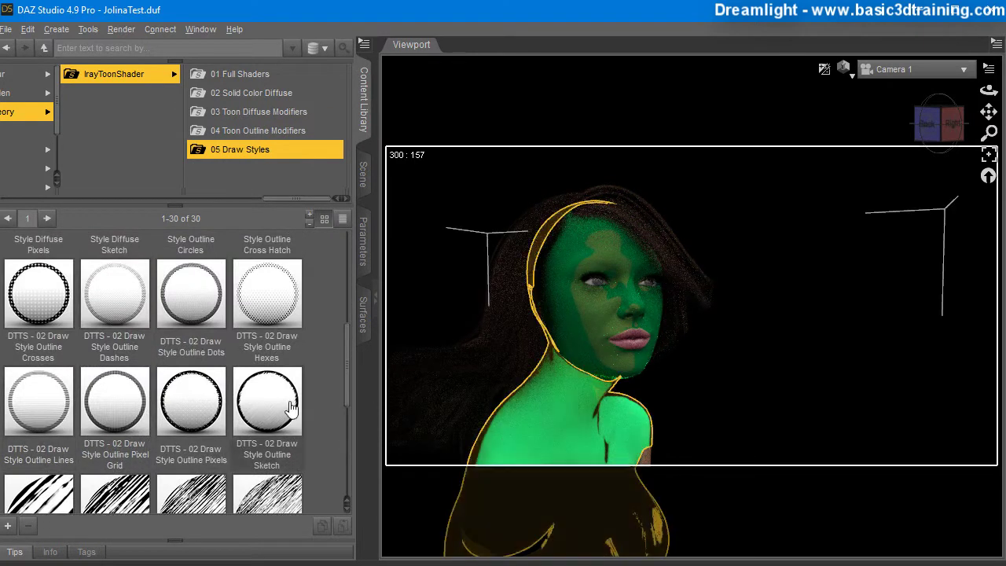
scroll(285, 409, down, 3)
click(43, 259)
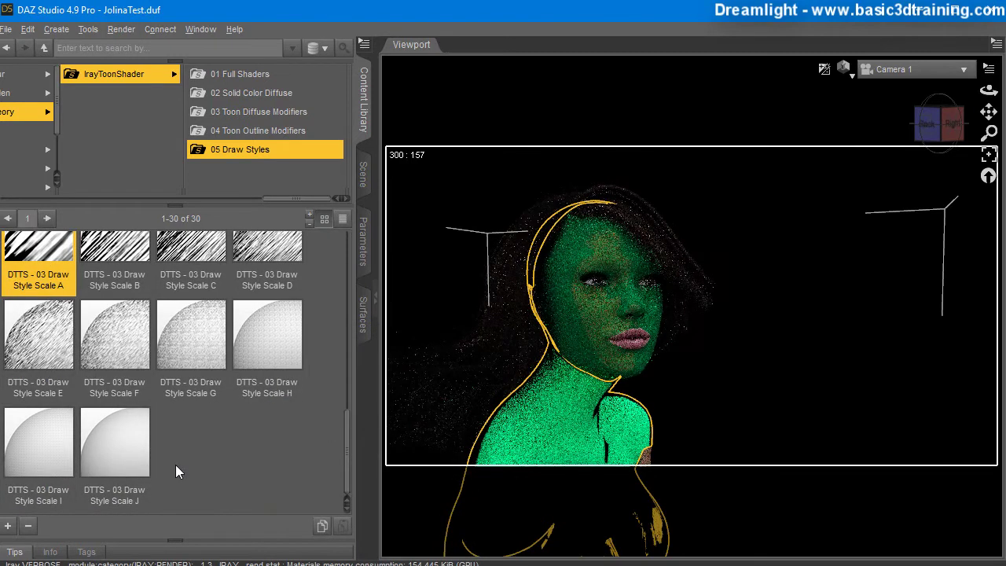
drag(989, 113, 961, 80)
drag(989, 132, 994, 79)
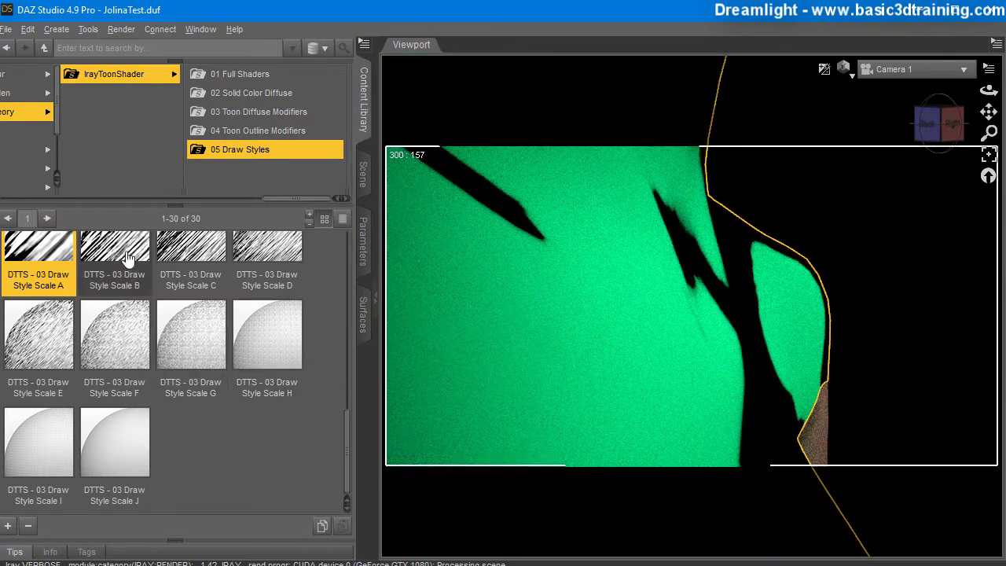
double_click(130, 270)
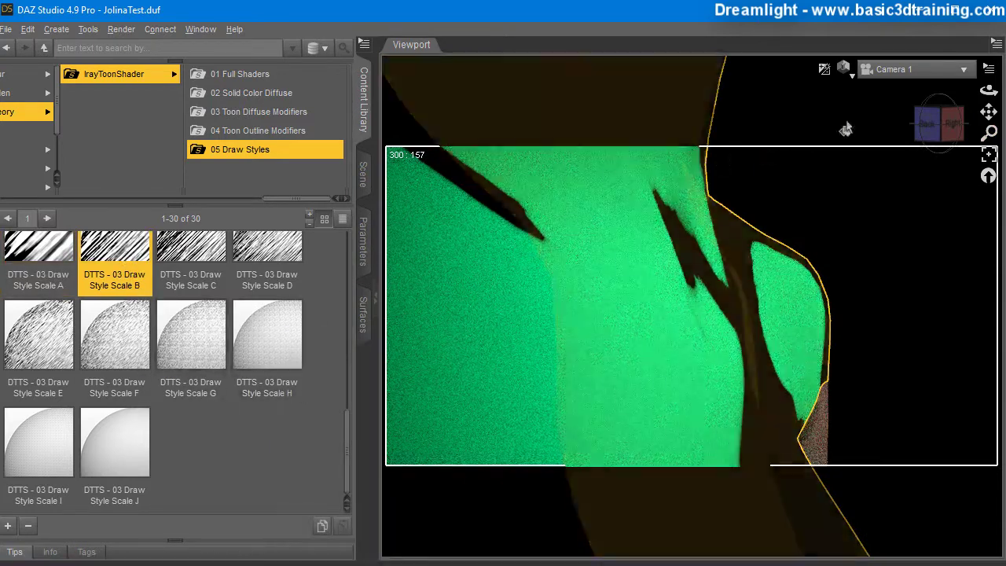
drag(989, 132, 988, 113)
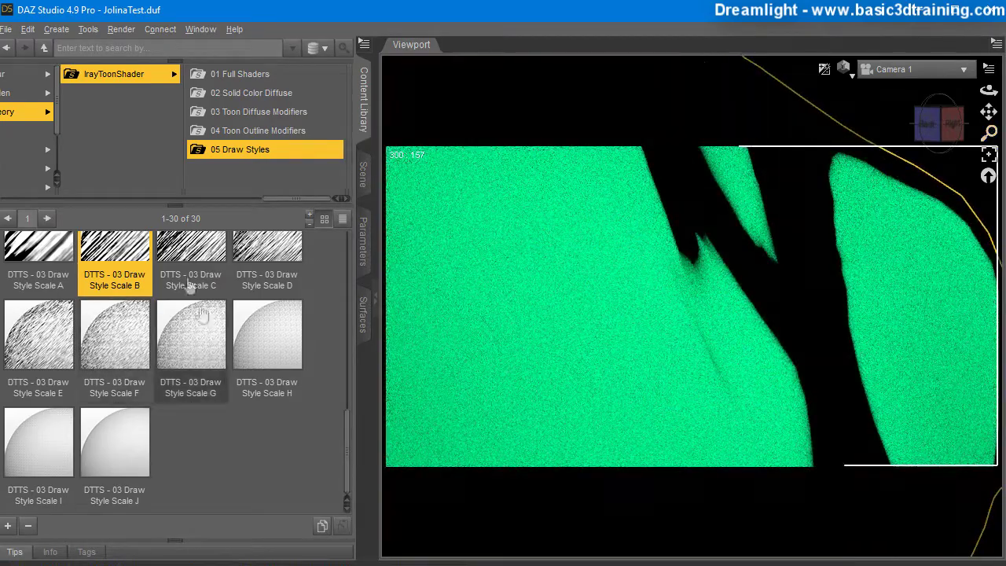
double_click(187, 250)
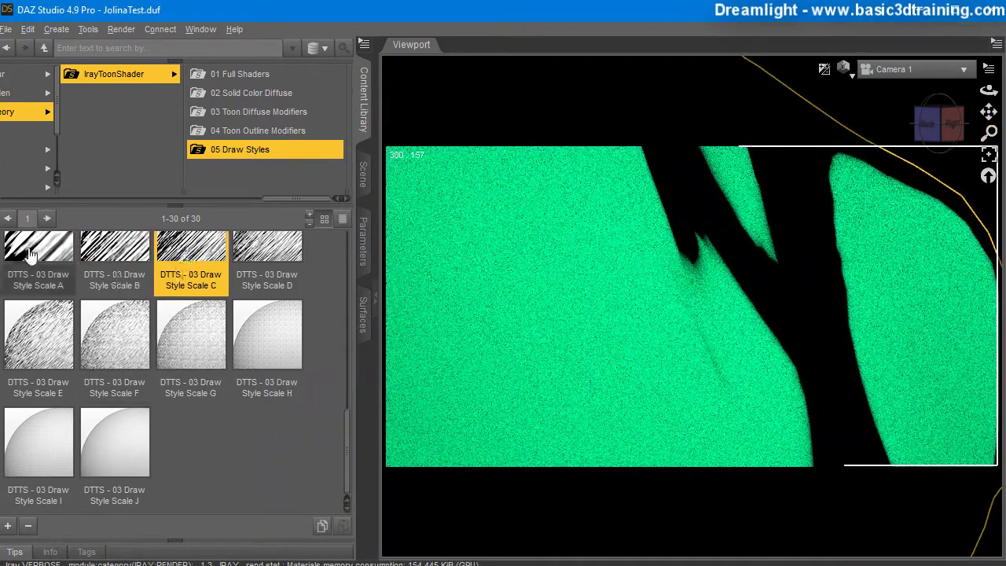
double_click(29, 256)
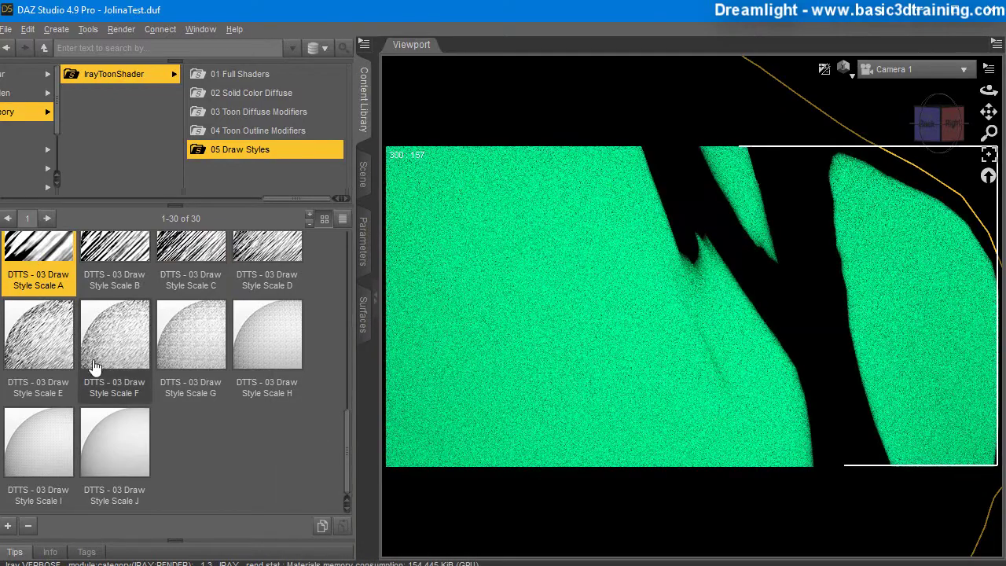
Apply the Outline Hexes, Outline Dashes, then Outline Crosses draw styles to the figure
scroll(102, 390, up, 3)
scroll(102, 391, up, 1)
double_click(267, 285)
mouse_move(123, 299)
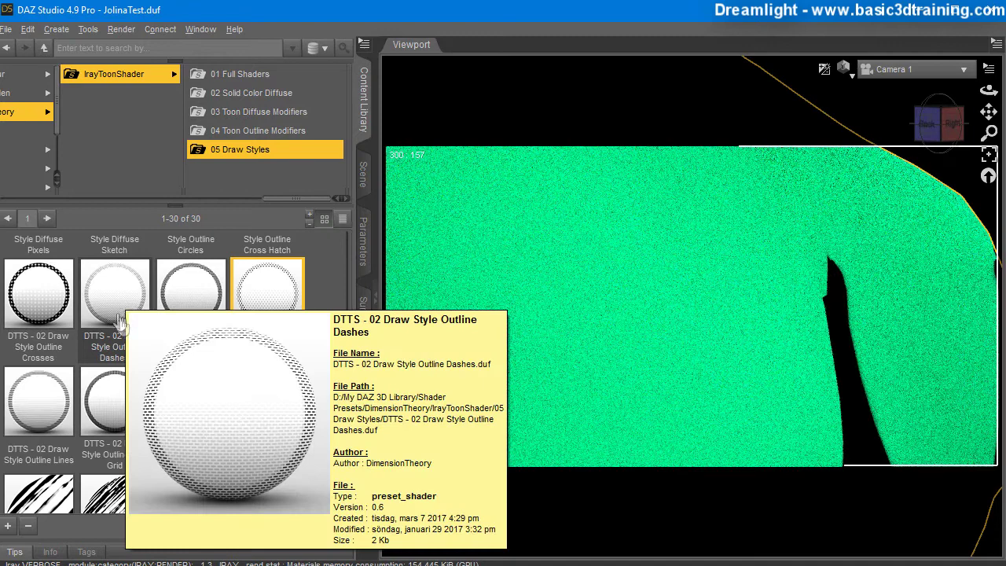
double_click(114, 298)
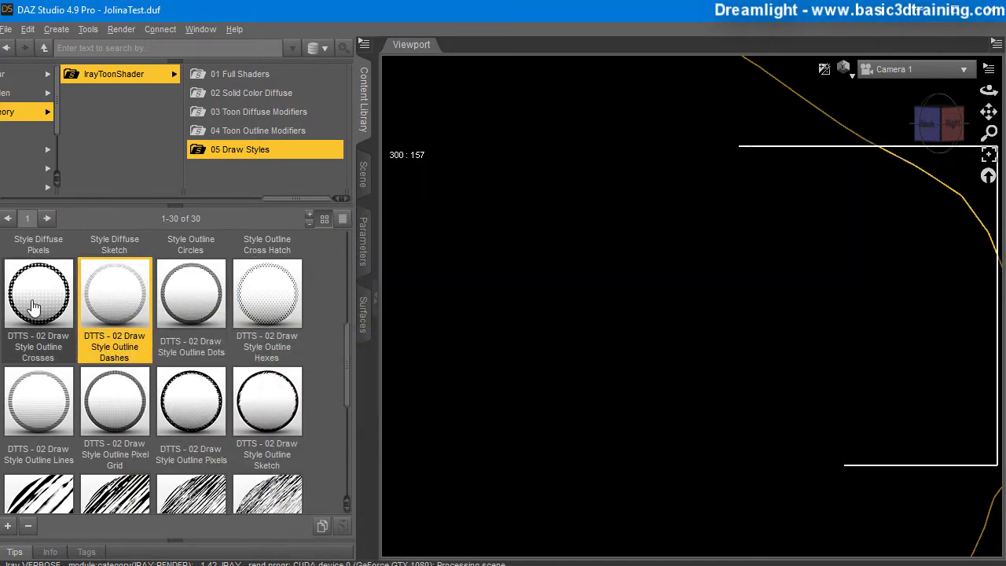
double_click(35, 305)
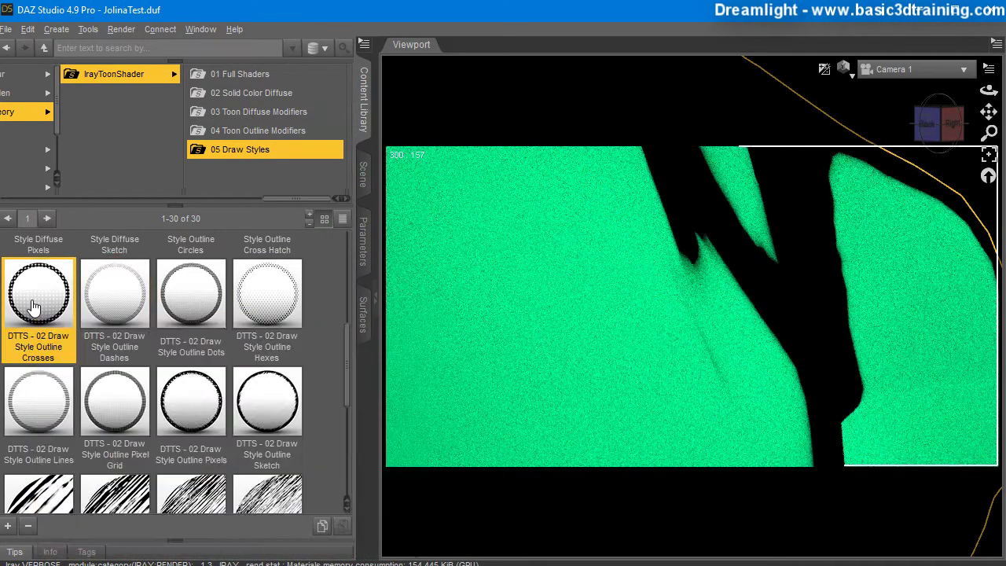
drag(348, 370, 354, 440)
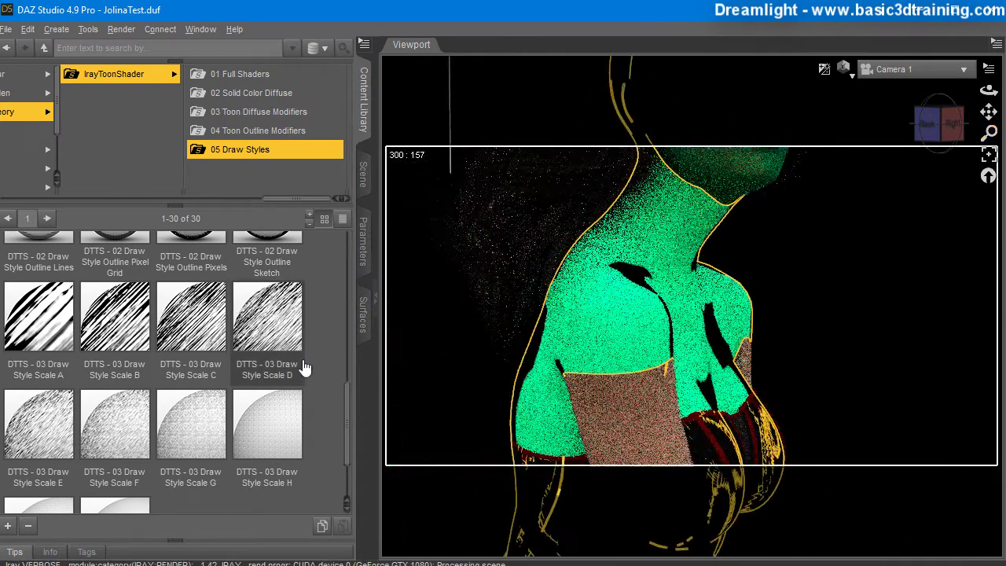
mouse_move(349, 419)
mouse_down()
mouse_move(354, 464)
mouse_move(353, 209)
mouse_up()
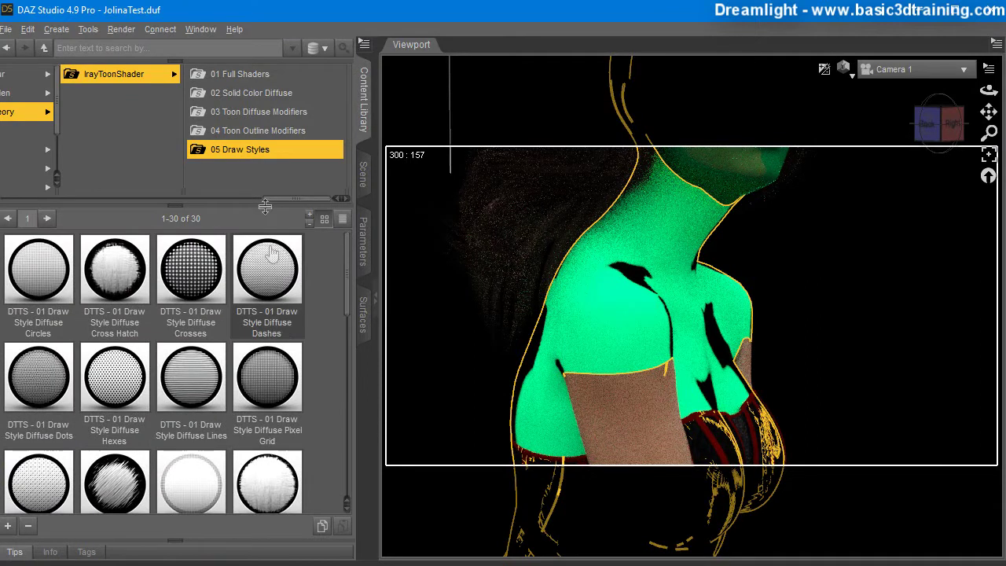
Go via 02 Solid Color Diffuse back to the 03 Toon Diffuse Modifiers tiles and scroll through them
click(234, 95)
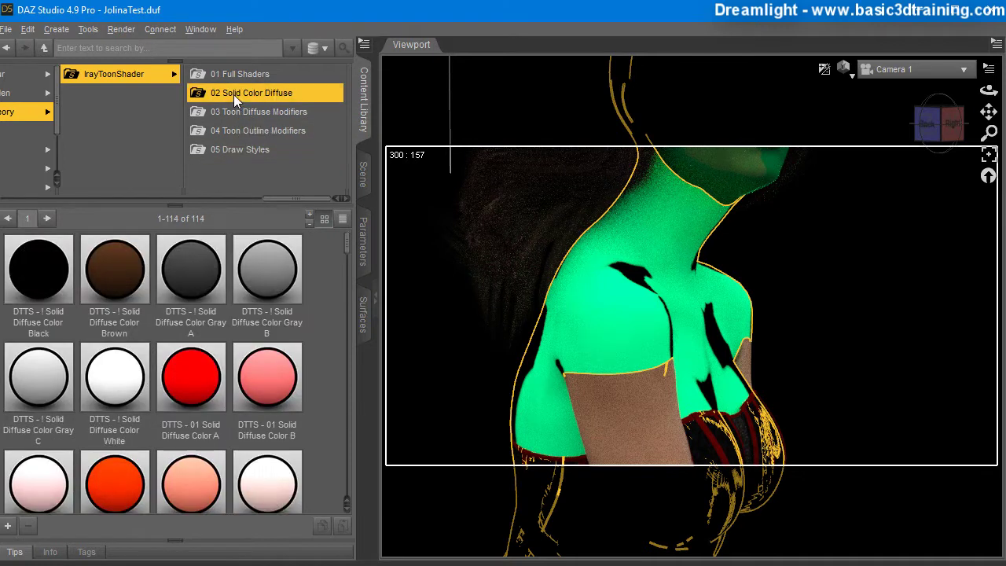
click(244, 116)
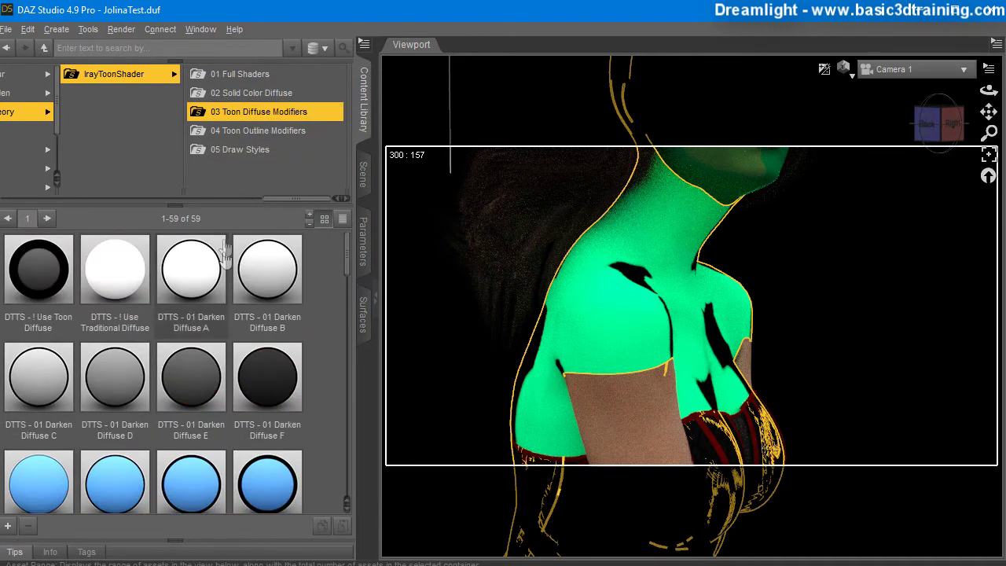
scroll(220, 272, down, 10)
scroll(224, 283, up, 5)
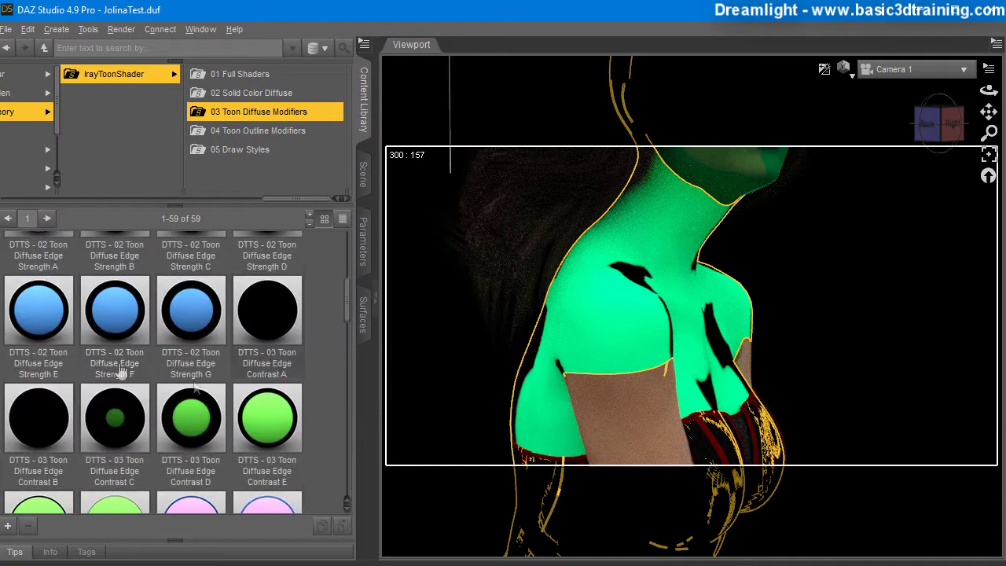
scroll(335, 397, up, 3)
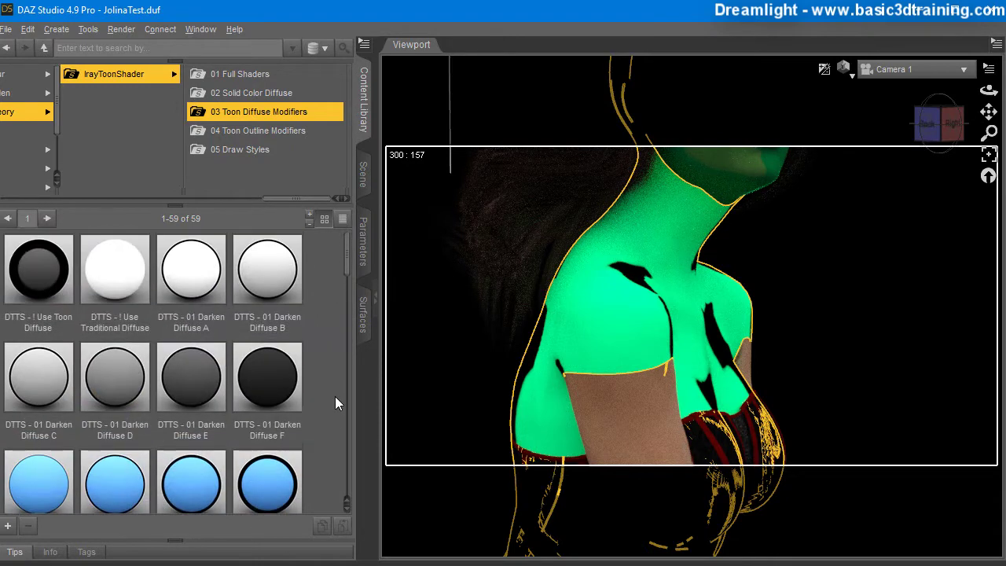
scroll(334, 396, down, 8)
scroll(335, 396, down, 3)
scroll(335, 396, up, 12)
In the product folder, go into Content > ReadMe's and open the shader readme PDF
key(alt+Tab)
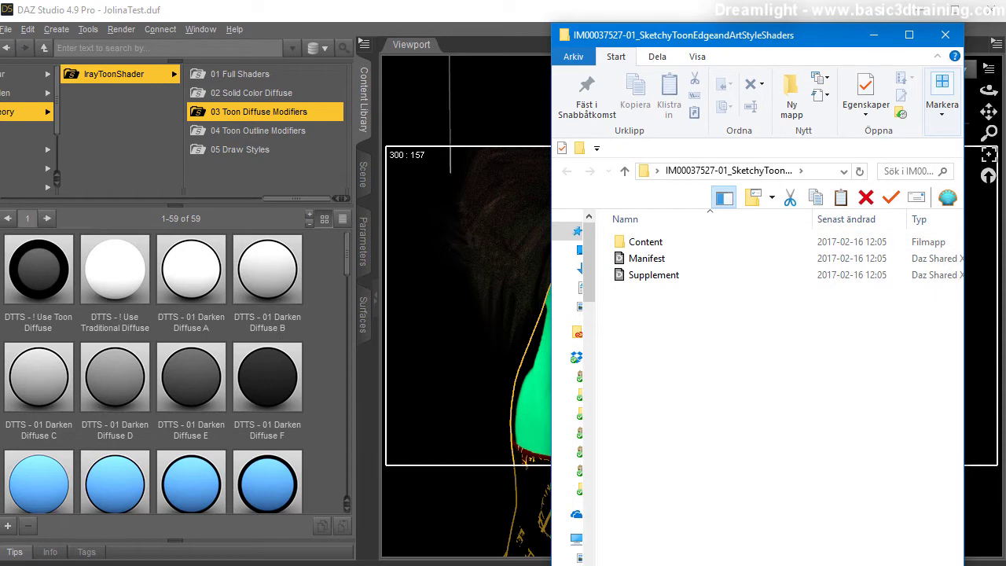
double_click(645, 242)
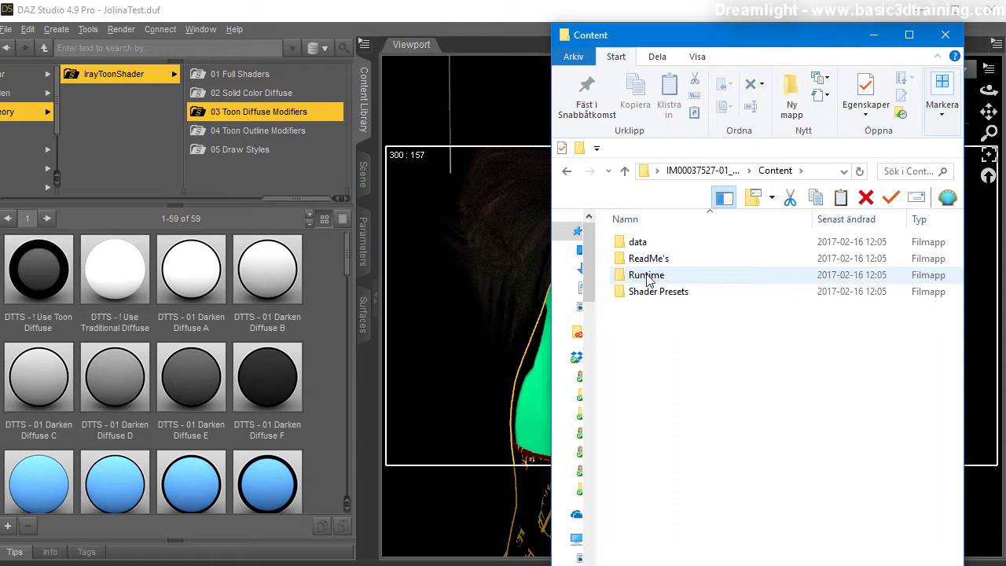
double_click(646, 259)
double_click(640, 243)
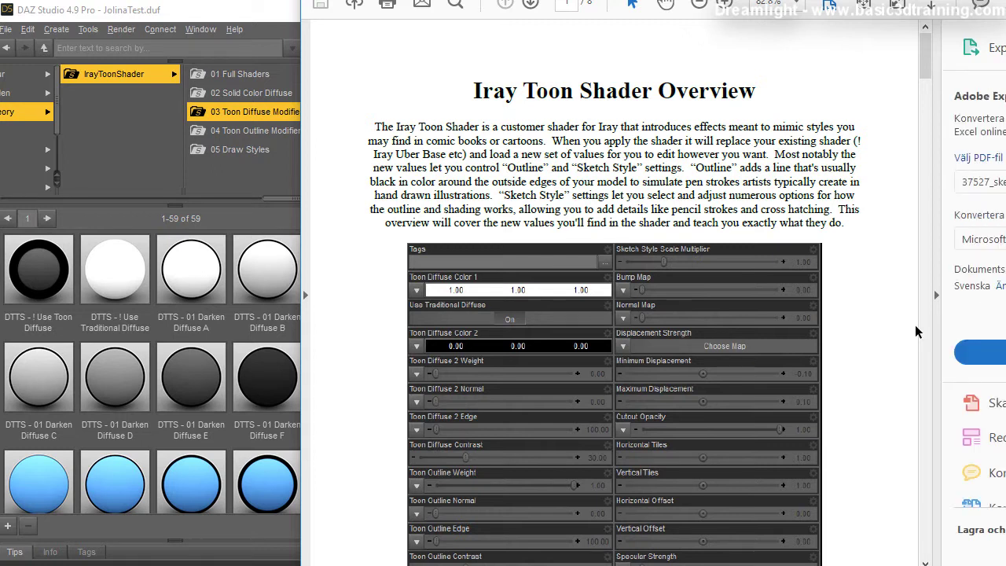
Read the Iray Toon Shader guide down to Sketch Style Adjustments, then close Acrobat Reader
scroll(905, 325, down, 2)
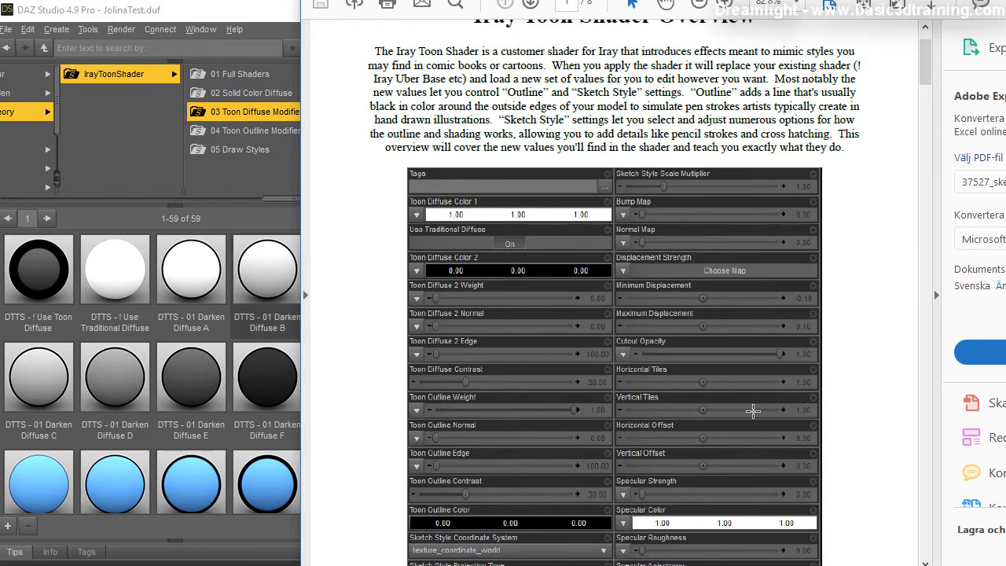
scroll(894, 401, down, 20)
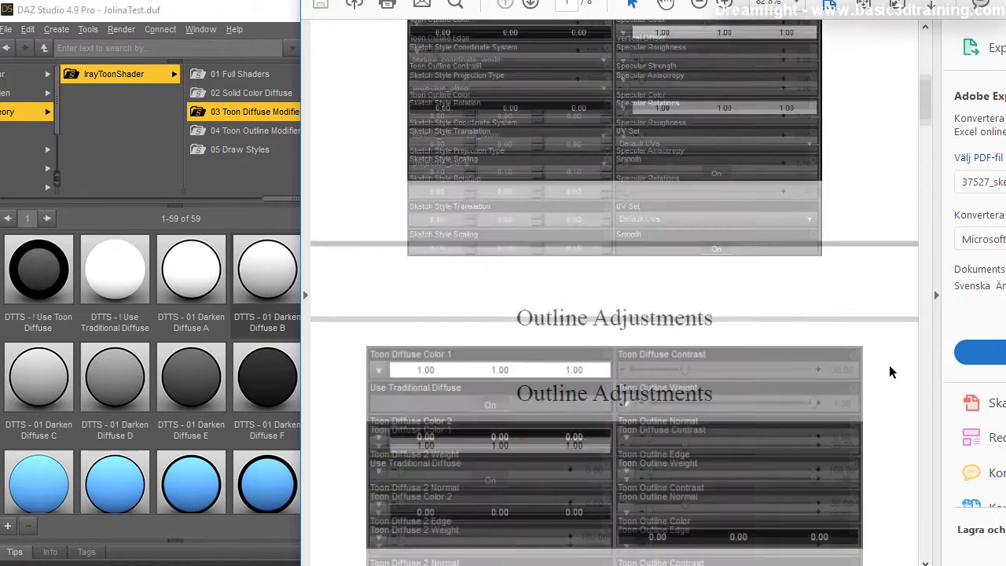
scroll(886, 364, down, 8)
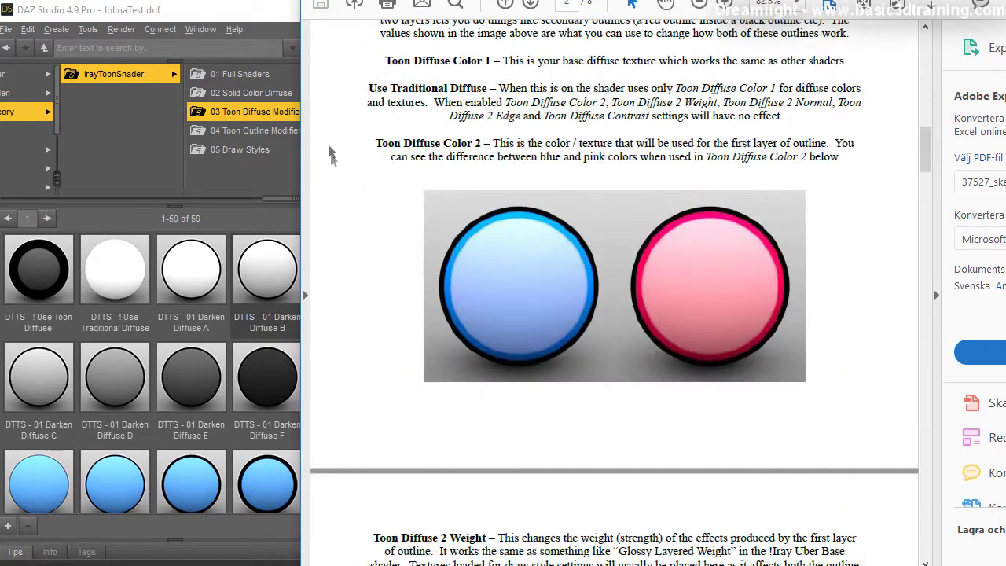
scroll(904, 416, down, 12)
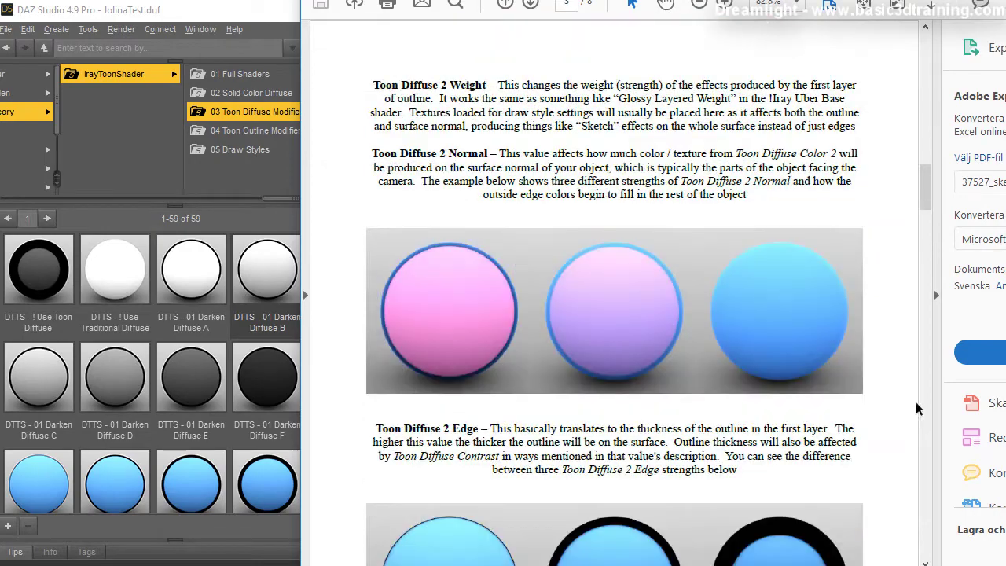
scroll(912, 399, down, 11)
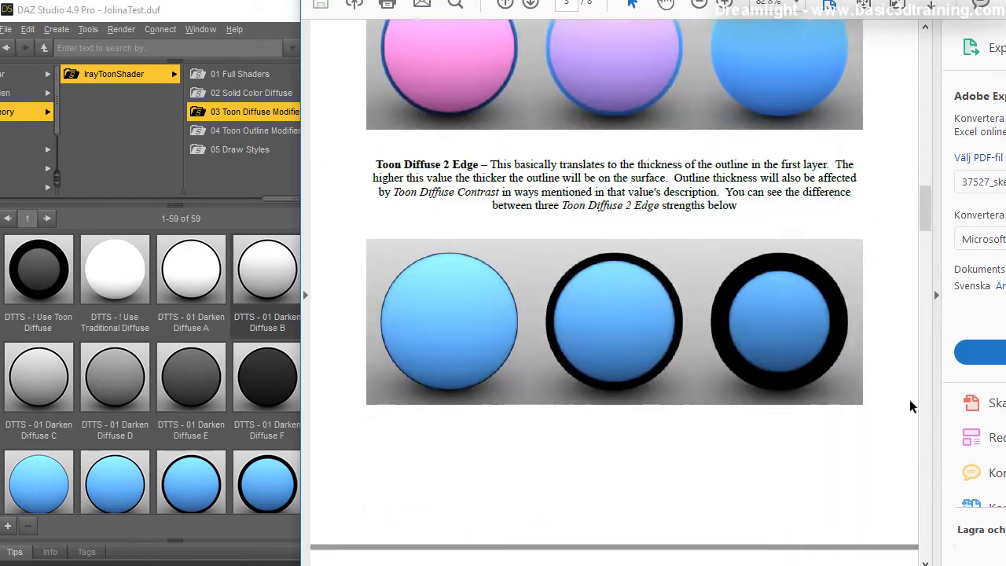
scroll(909, 400, down, 14)
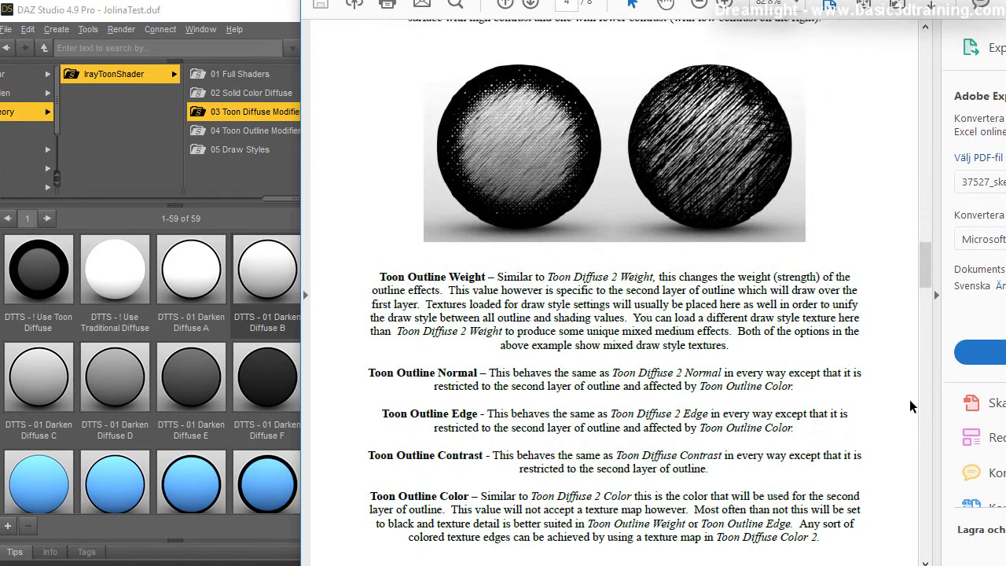
scroll(911, 401, up, 3)
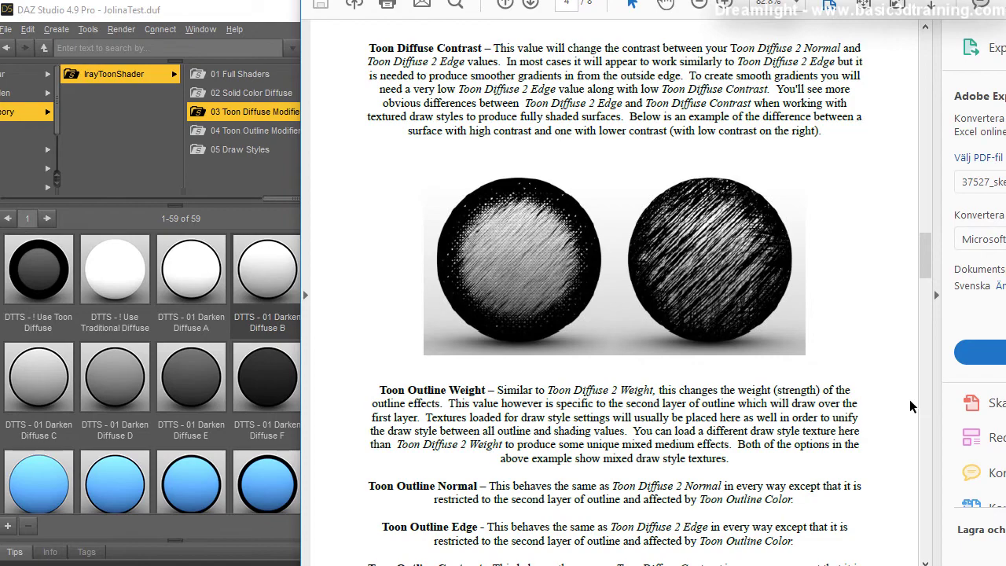
scroll(910, 400, down, 8)
scroll(924, 403, down, 13)
scroll(907, 405, down, 4)
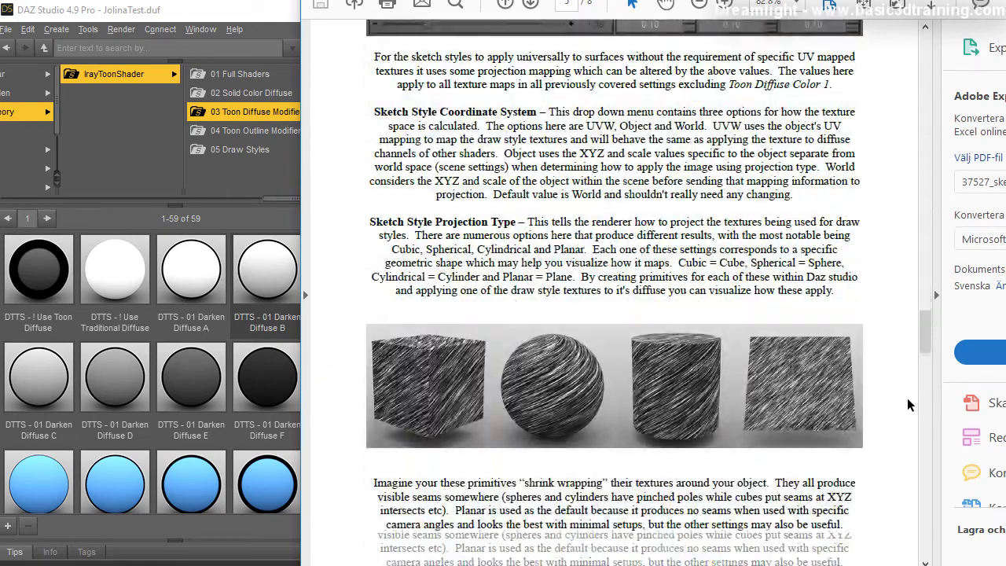
scroll(908, 400, down, 13)
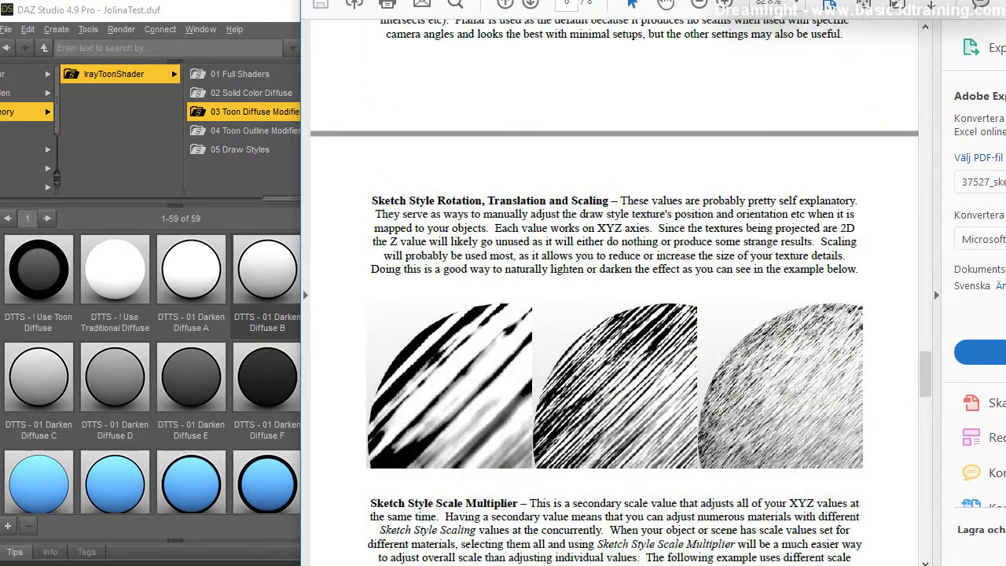
key(alt+F4)
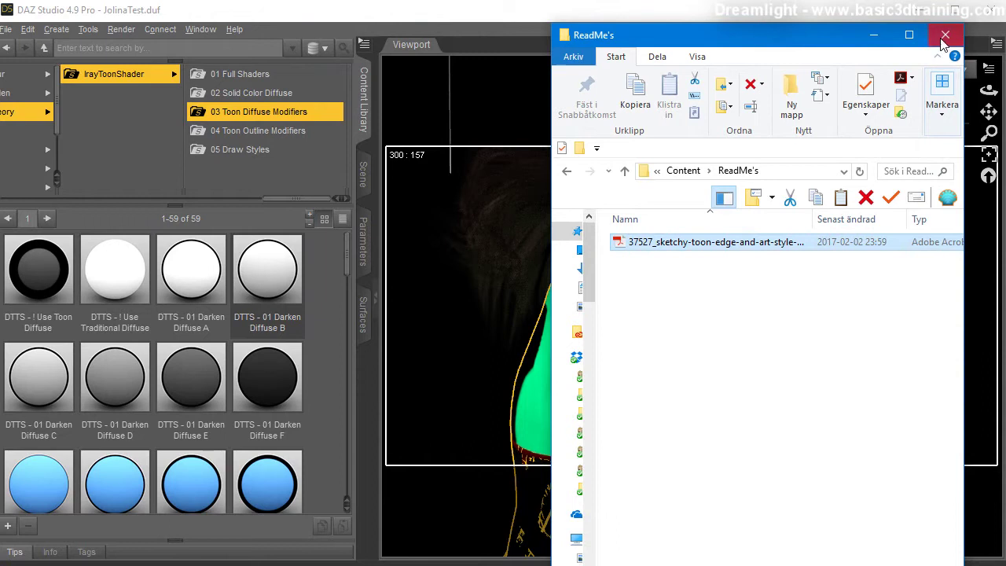
Close the ReadMe's folder window and enlarge the pink-outfit girl promo render
click(943, 39)
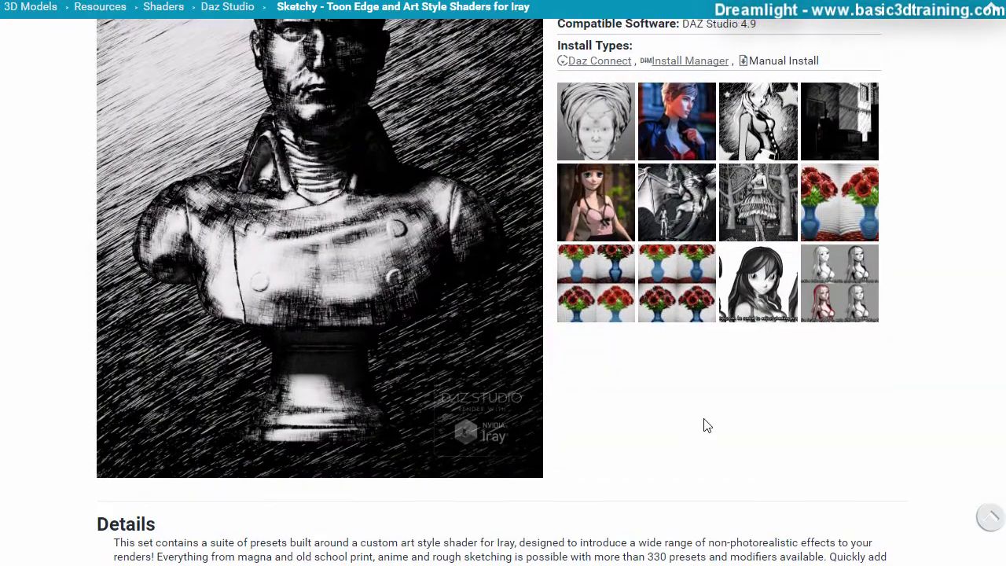
scroll(702, 424, up, 3)
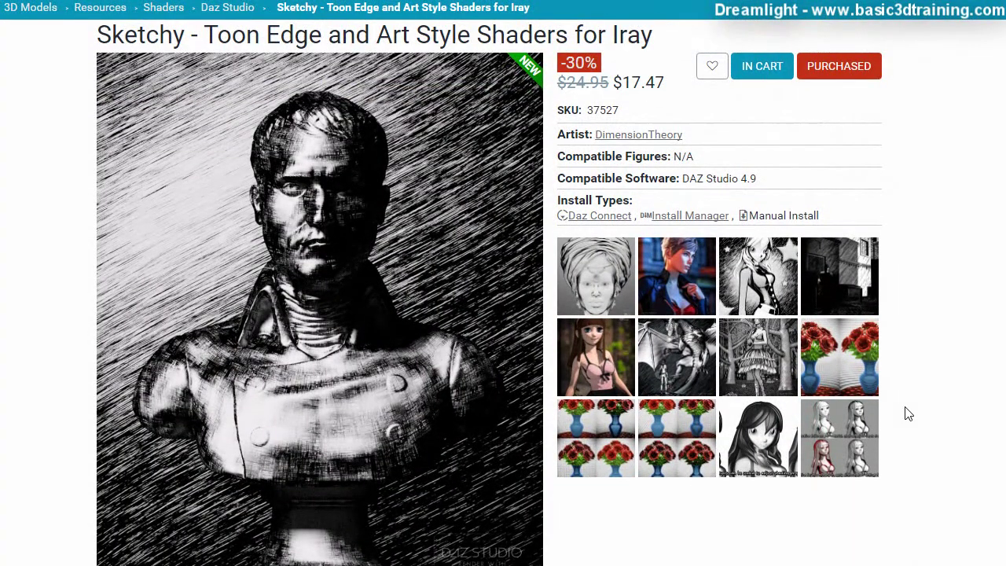
click(598, 353)
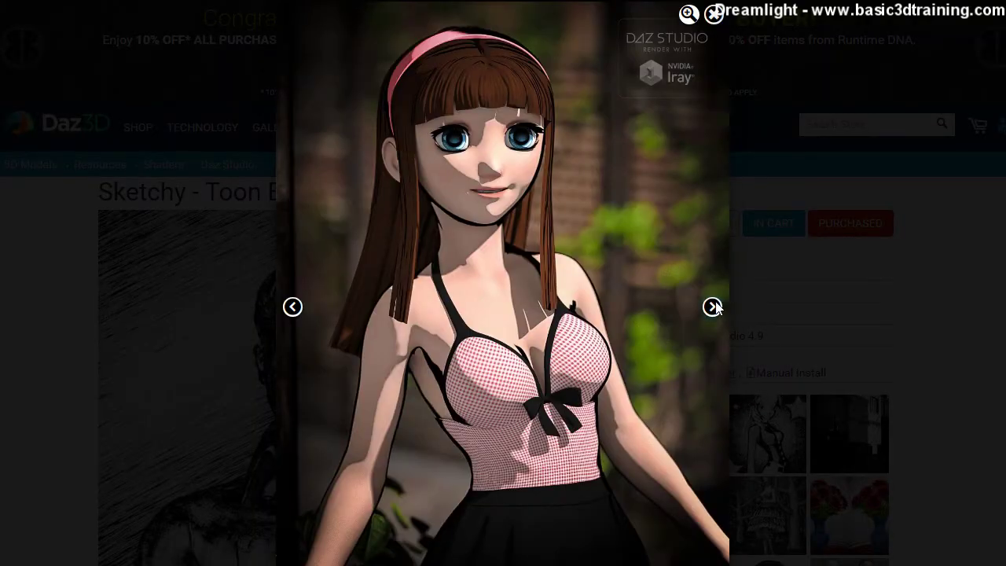
Step through the next five Sketchy promo renders in the lightbox, then close it
click(712, 307)
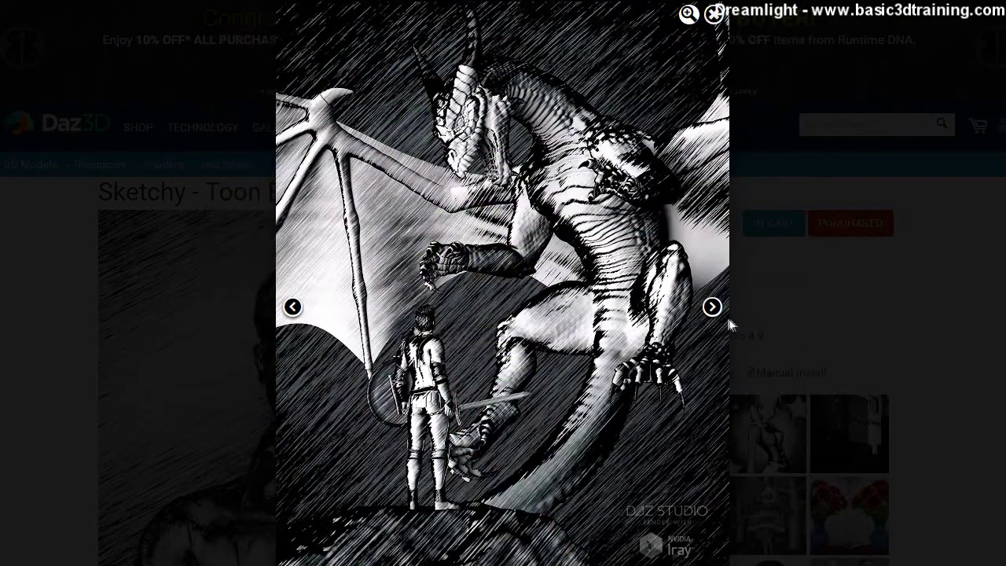
click(712, 328)
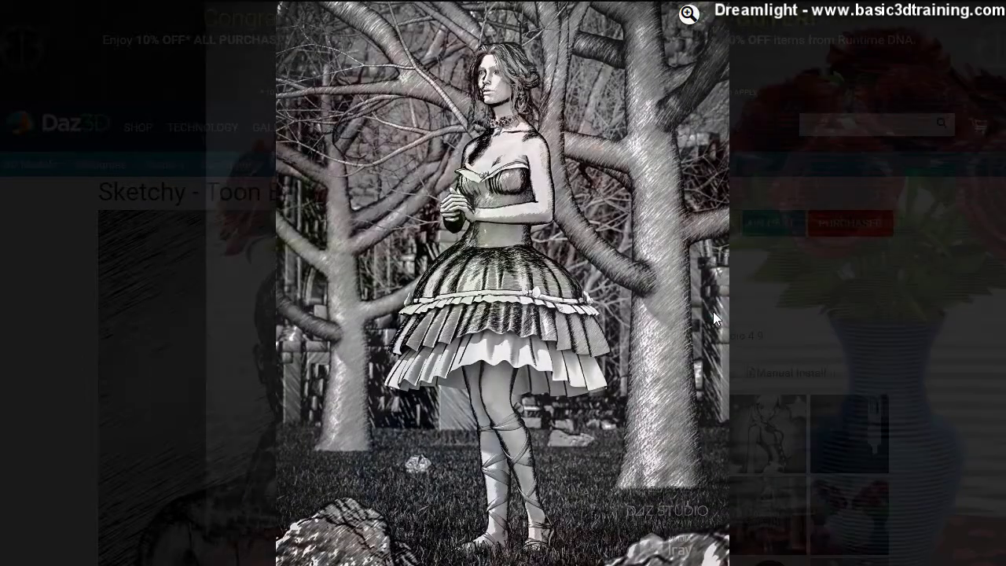
click(712, 309)
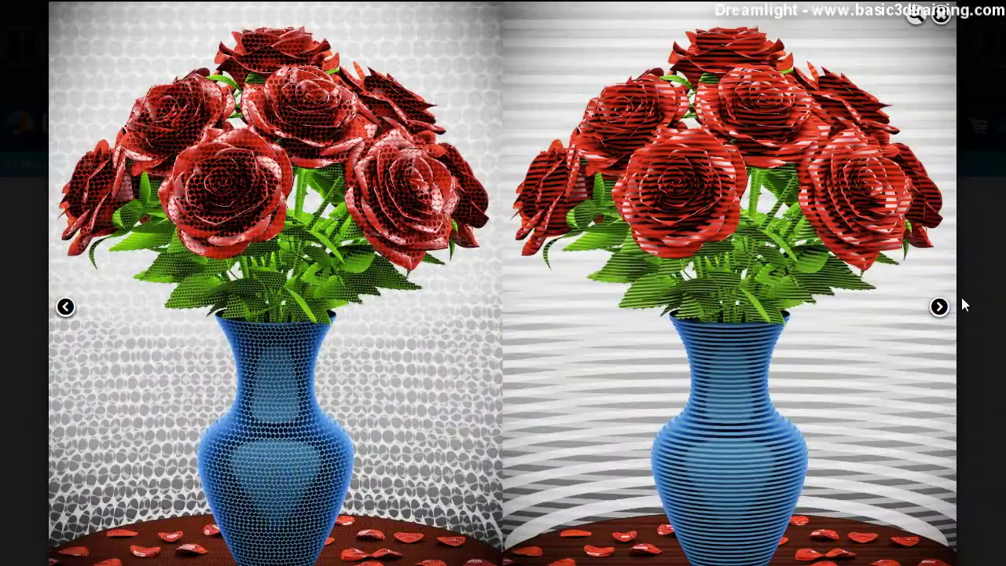
click(940, 307)
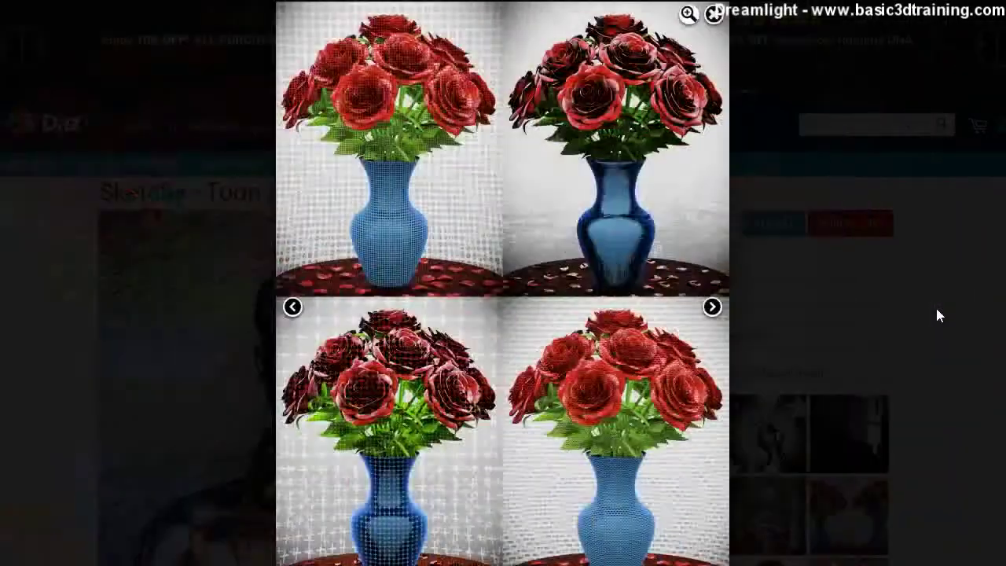
click(720, 311)
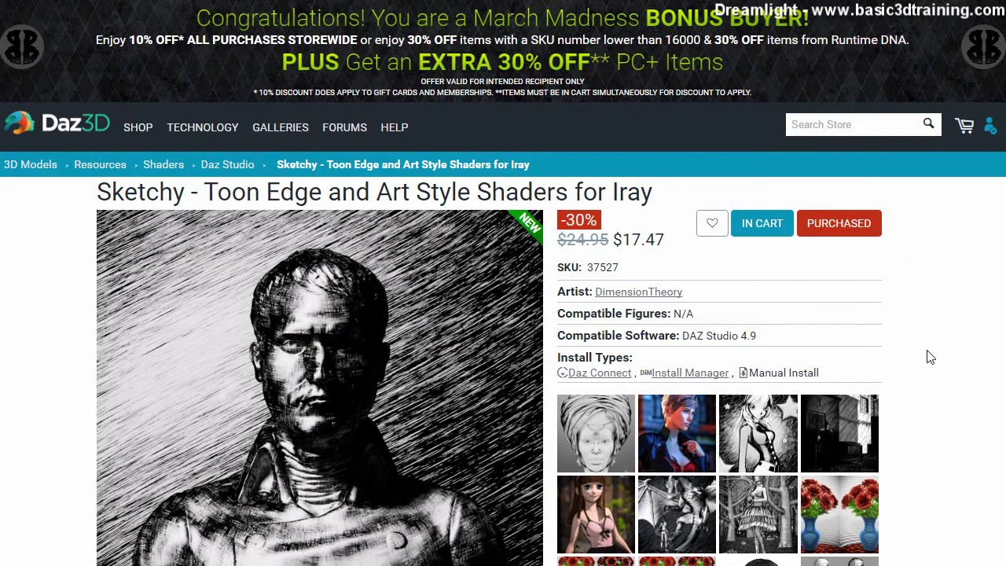
scroll(927, 355, down, 2)
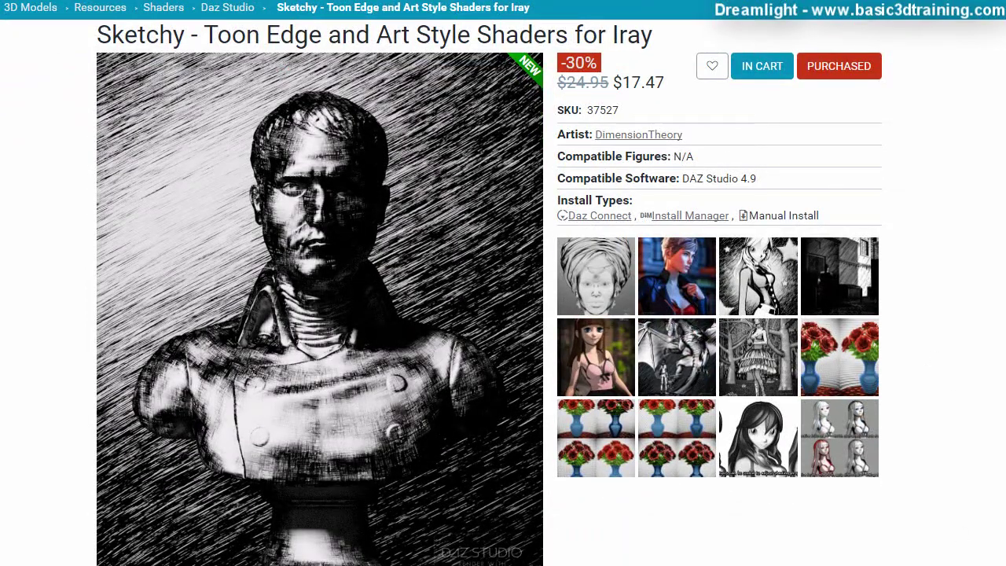
Bring the notes forward, make the window narrower and taller, and add a 'Verdict 1-5' heading above Results
key(alt+Tab)
drag(621, 552, 601, 565)
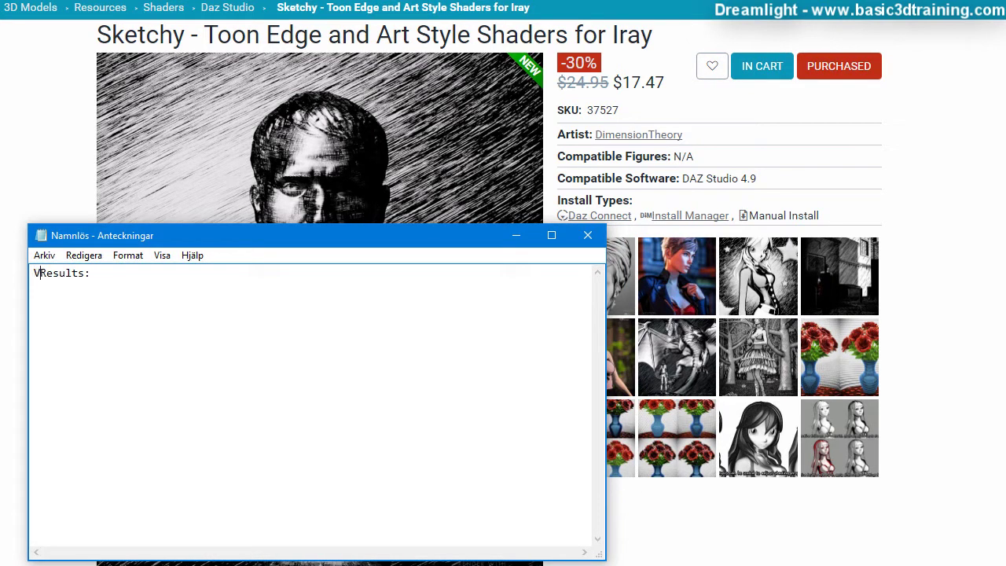
text(Verdict)
key(Return)
key(Return)
click(42, 286)
key(Left)
text(1-5)
key(Down)
key(Down)
mouse_move(152, 236)
mouse_down()
mouse_move(431, 253)
mouse_move(269, 217)
mouse_move(158, 217)
mouse_up()
Add 'Functions: 5' and 'Usability: 2' lines below 'Results: 5'
click(109, 283)
key(Return)
text(Functions:)
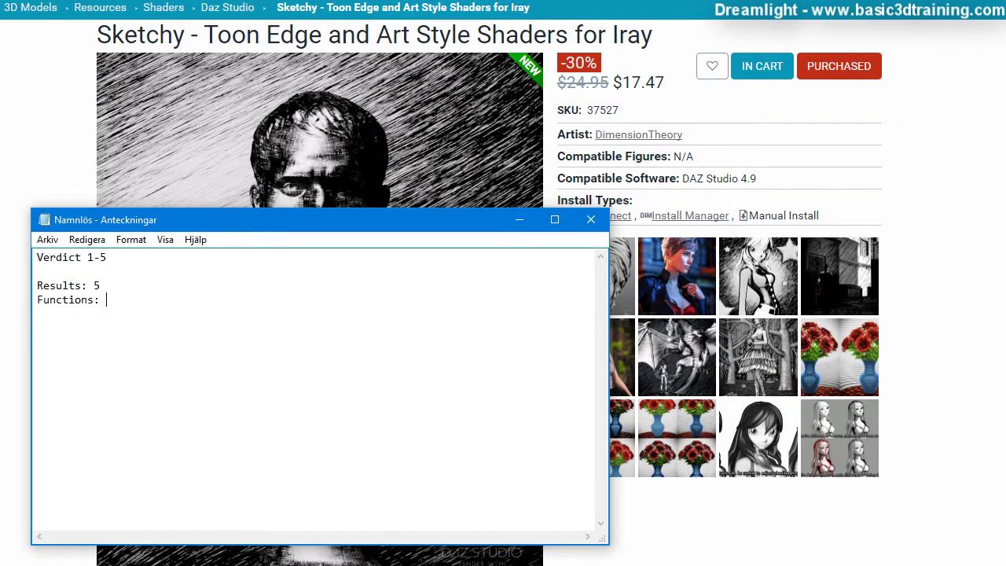
text( 5)
key(Return)
text(Usability: 2)
Add a 'Learning Curve' drawback line after a blank line
key(Return)
key(Return)
text(Learning Curve)
key(BackSpace)
key(BackSpace)
key(BackSpace)
key(BackSpace)
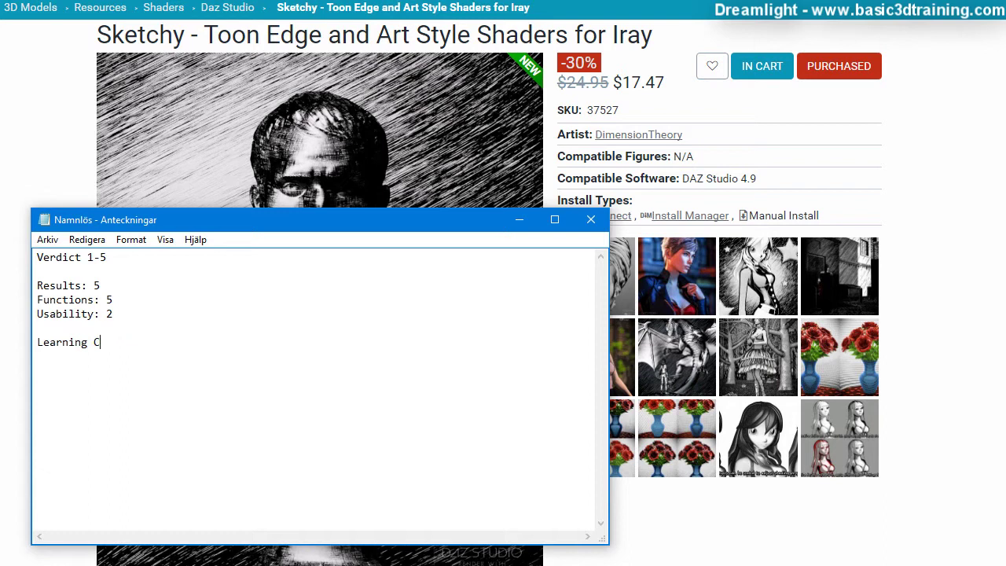
text(urve)
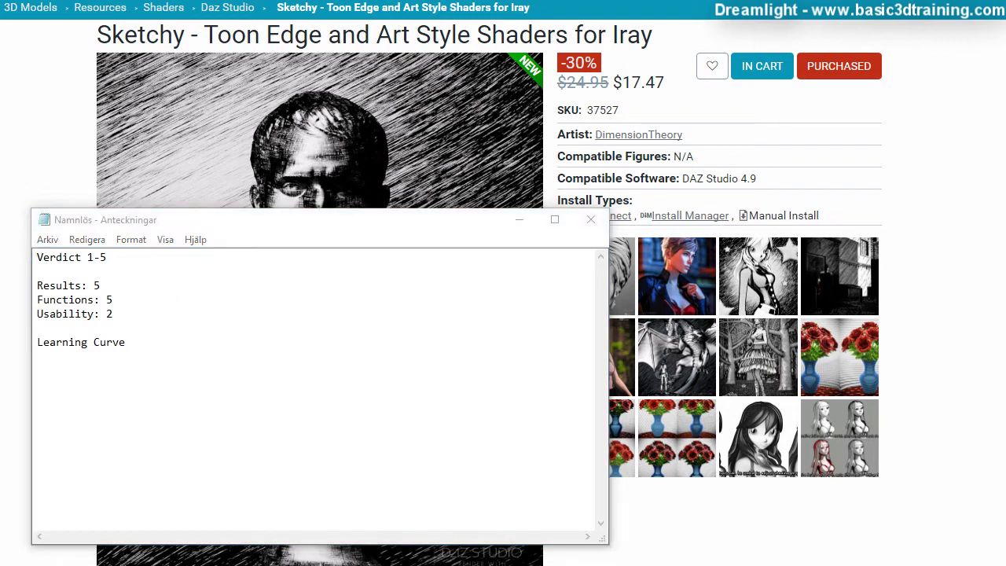
Add an 'Overall: 3.5' score line
click(137, 340)
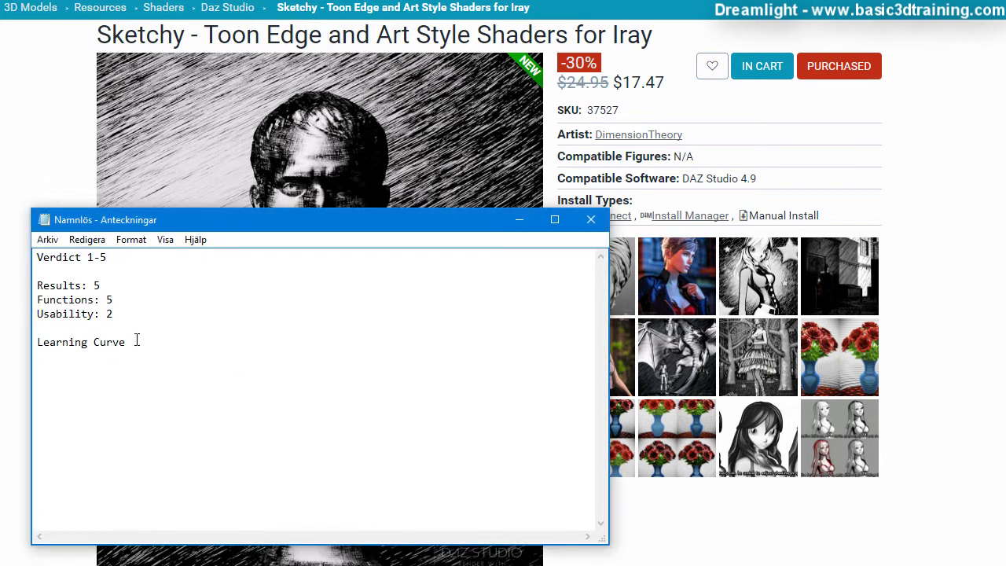
key(Return)
key(Return)
text(OVerall)
key(BackSpace)
key(BackSpace)
key(BackSpace)
Insert an 'Icon confusion' drawback line below 'Learning Curve'
key(BackSpace)
key(BackSpace)
key(BackSpace)
key(BackSpace)
text(Overall: 3.5)
drag(116, 315, 37, 314)
click(116, 348)
key(Return)
text(Icon conf)
key(BackSpace)
text(fusion)
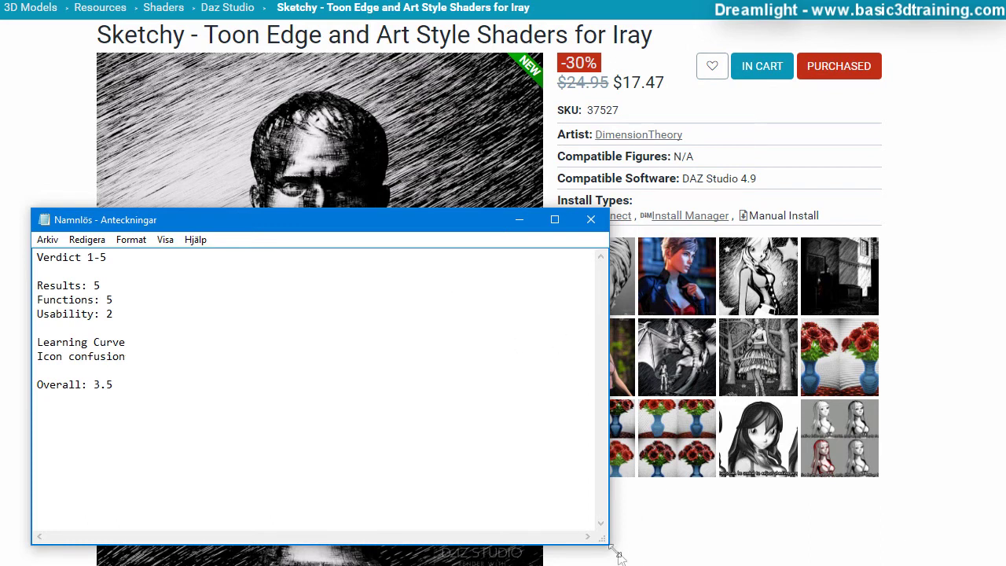
Narrow the verdict notes window, shift it slightly left, and return focus to the store page
drag(607, 548, 562, 549)
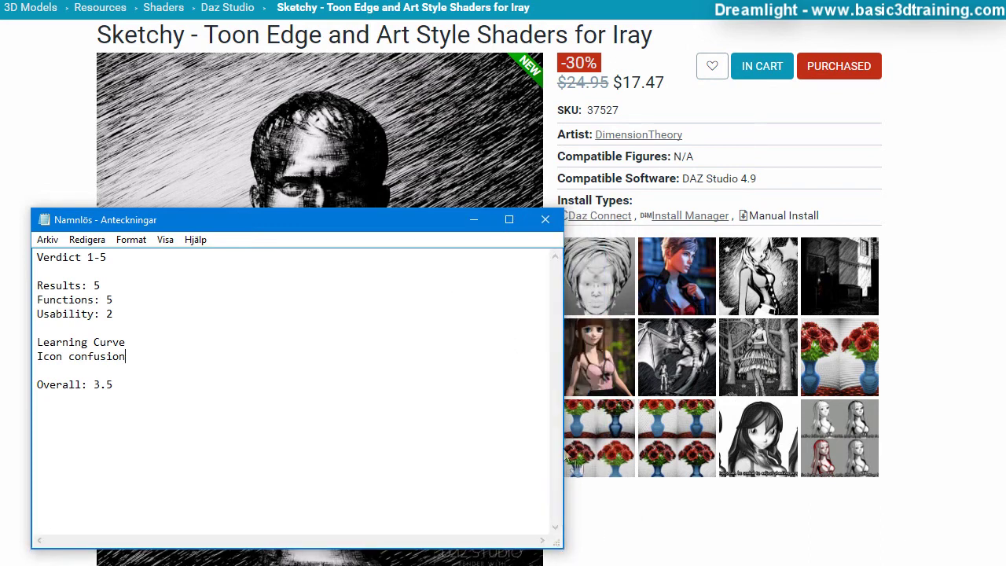
drag(407, 222, 393, 226)
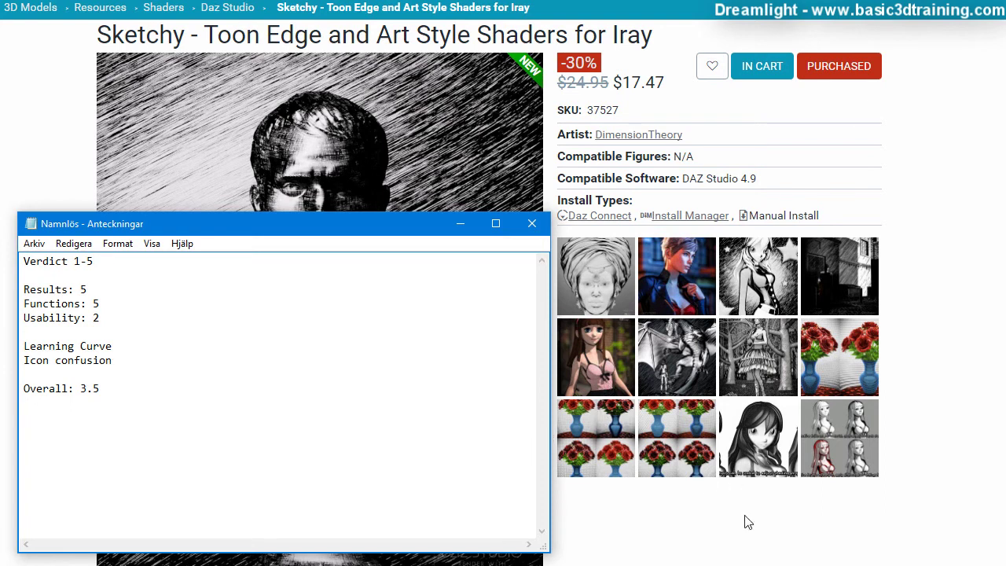
click(766, 542)
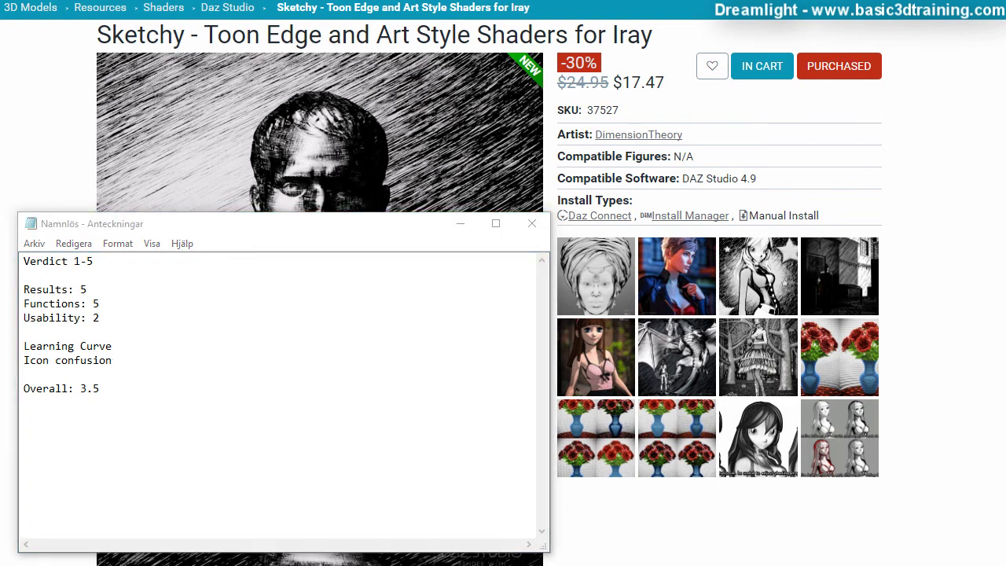